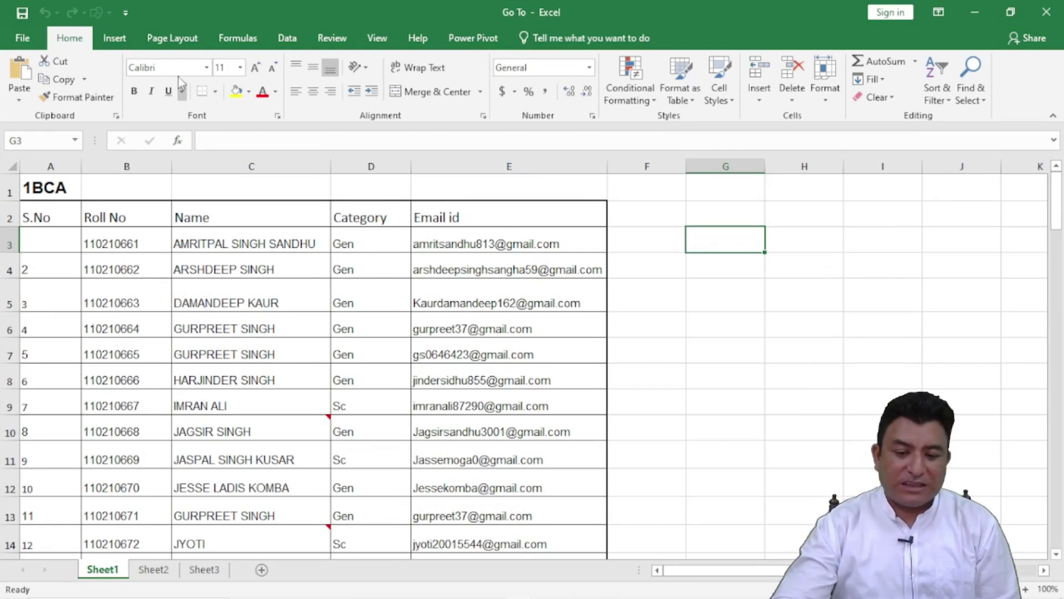
- Open the Go To dialog from Find & Select, then close it without jumping
left_click(970, 99)
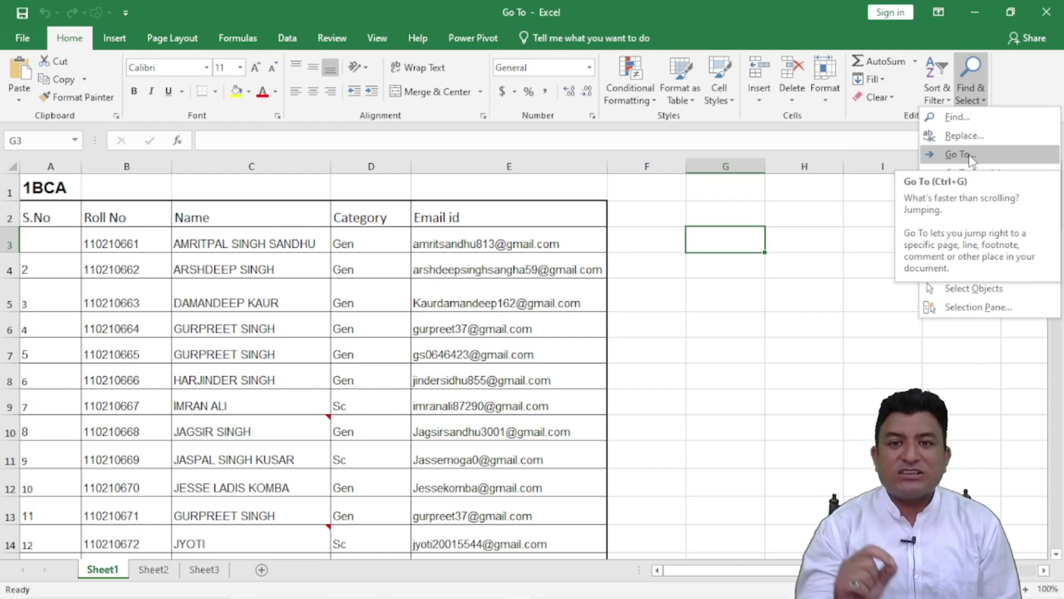
left_click(959, 155)
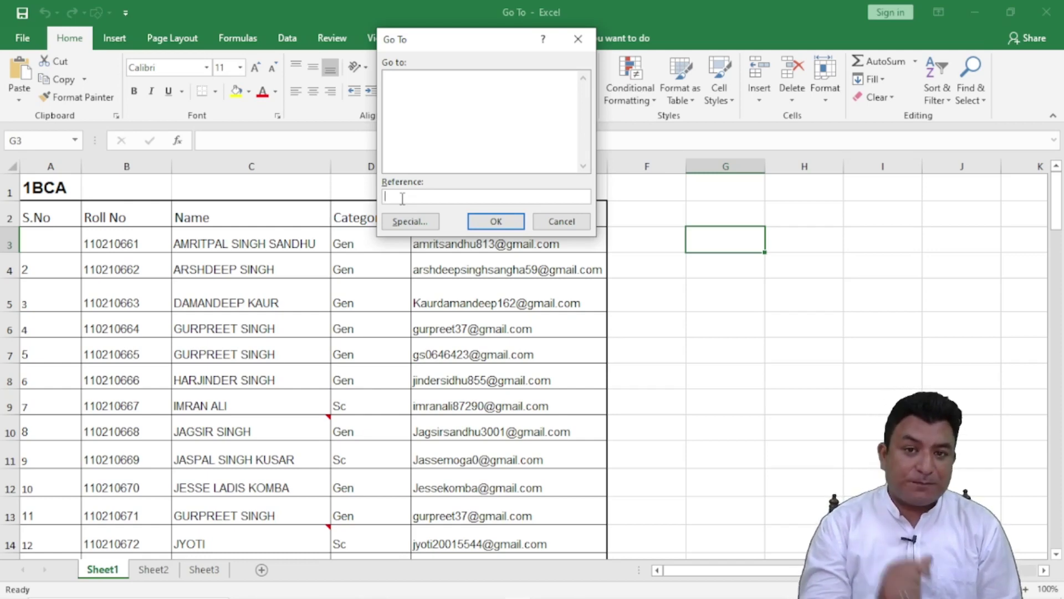
left_click(562, 222)
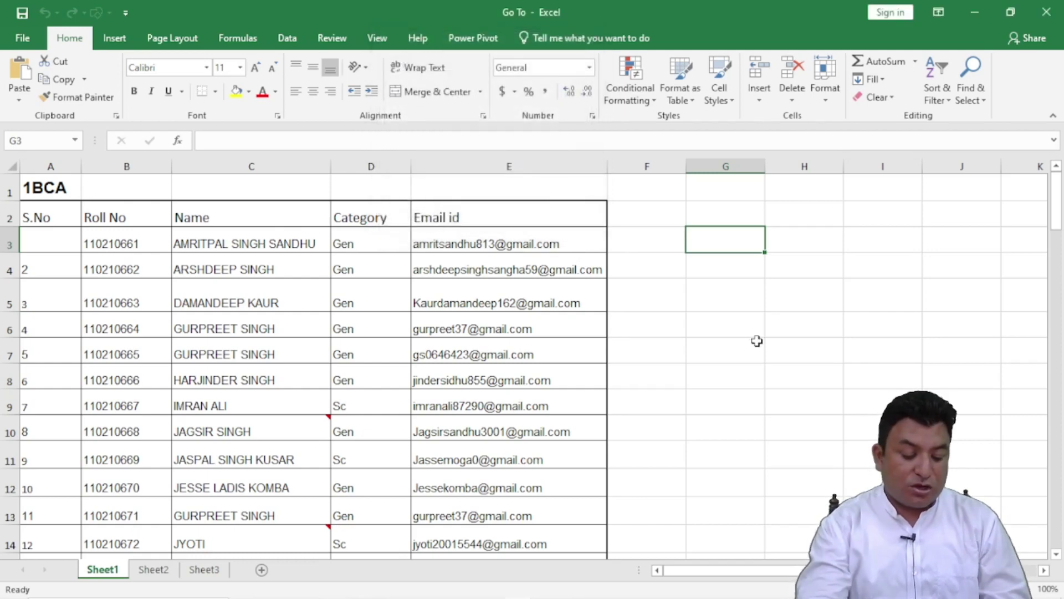
key("ctrl+g")
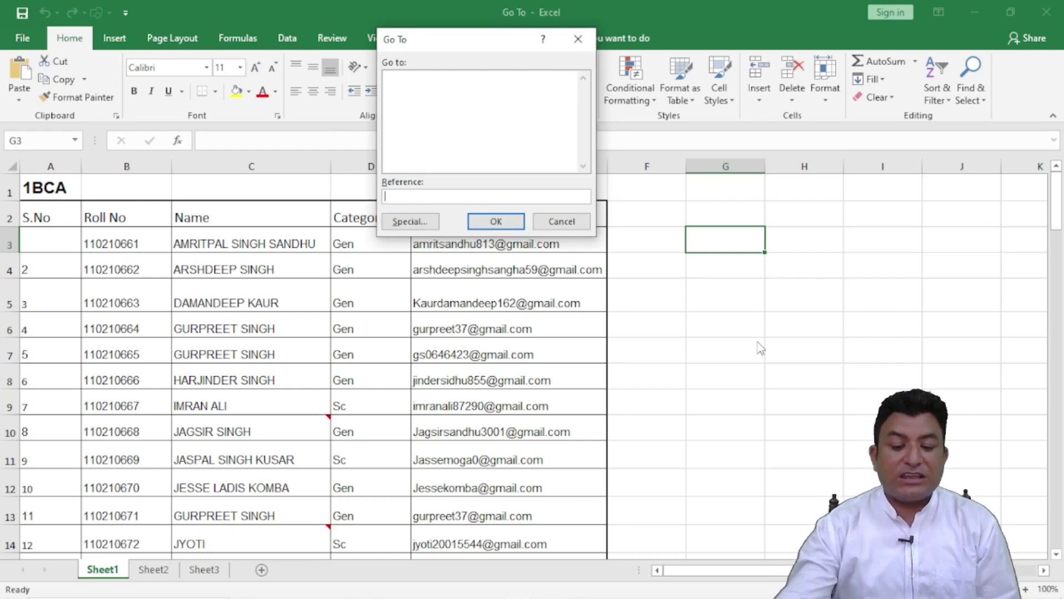
left_click(562, 221)
- From A1, jump with Go To to cell A19, the 3BCA heading, then scroll back up
left_click(48, 188)
key("ctrl+g")
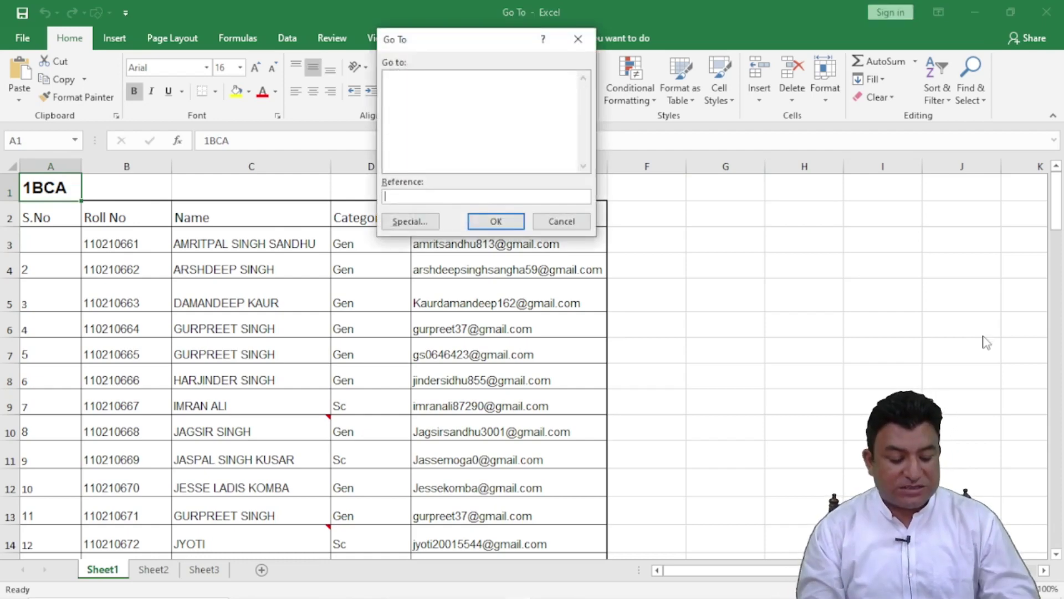
type("A19")
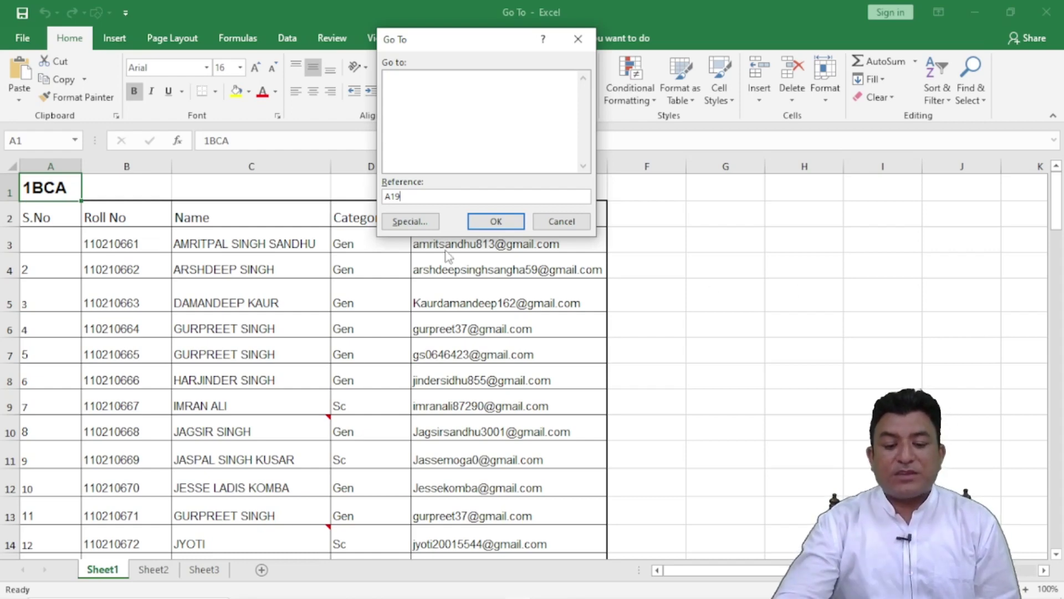
left_click(483, 225)
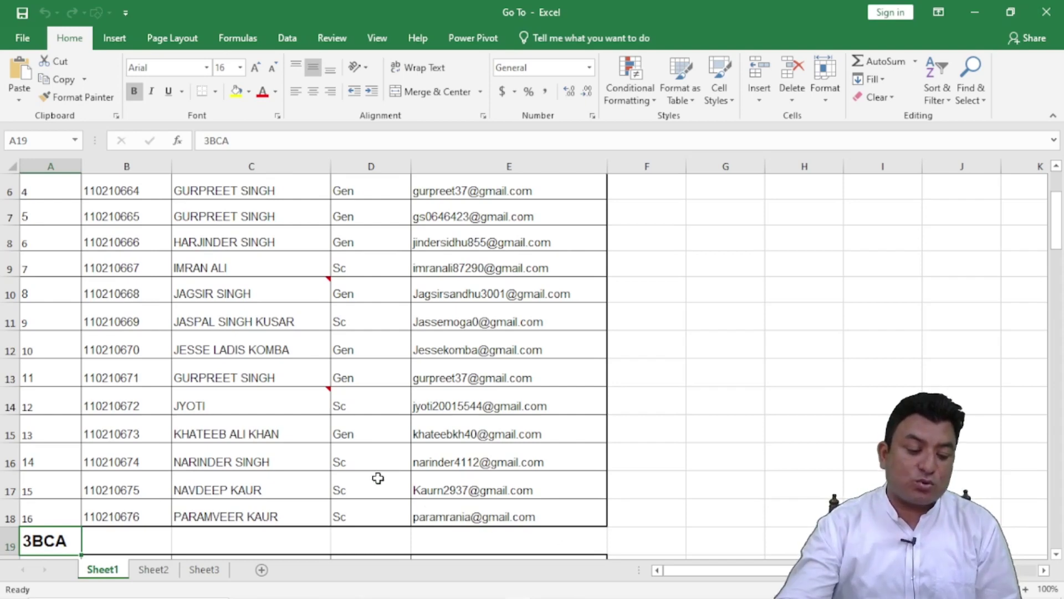
scroll(341, 492, "down", 3)
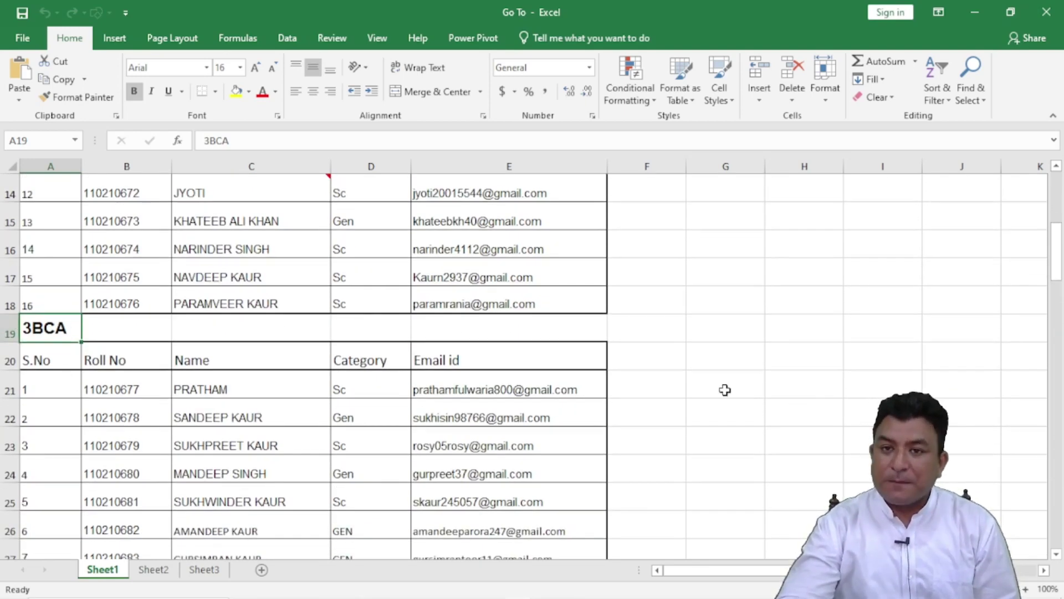
scroll(714, 385, "up", 5)
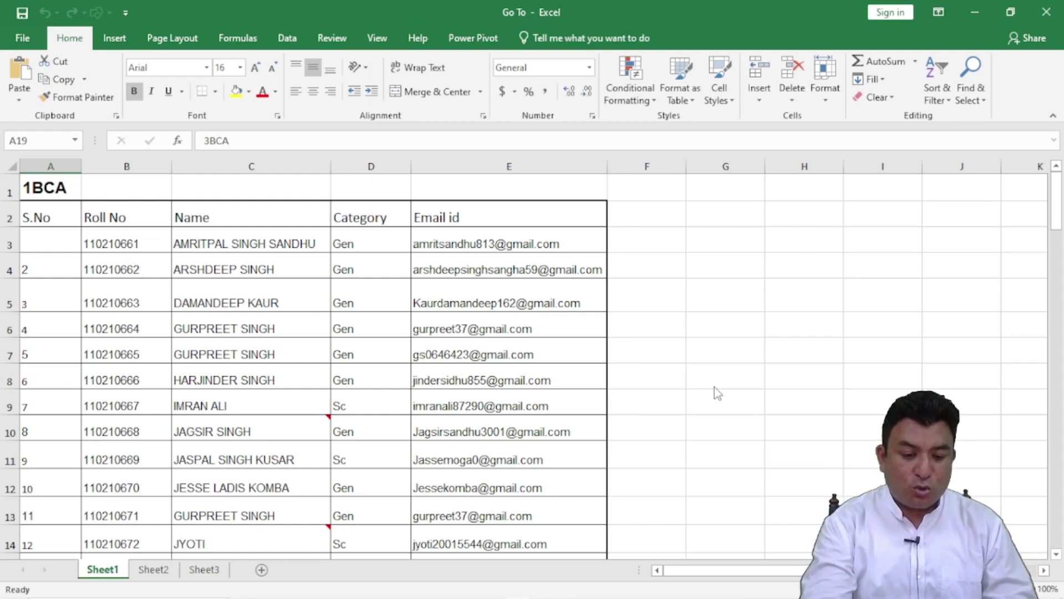
- Jump to A41, the 5BCA heading, then reopen Go To listing $A$19 and $A$1
key("ctrl+g")
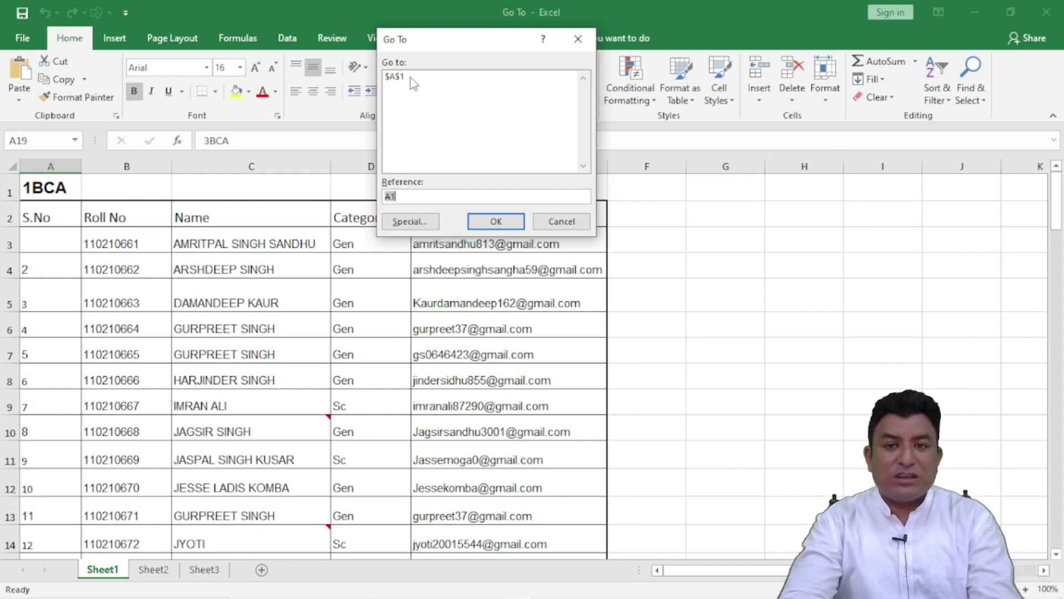
left_click(406, 197)
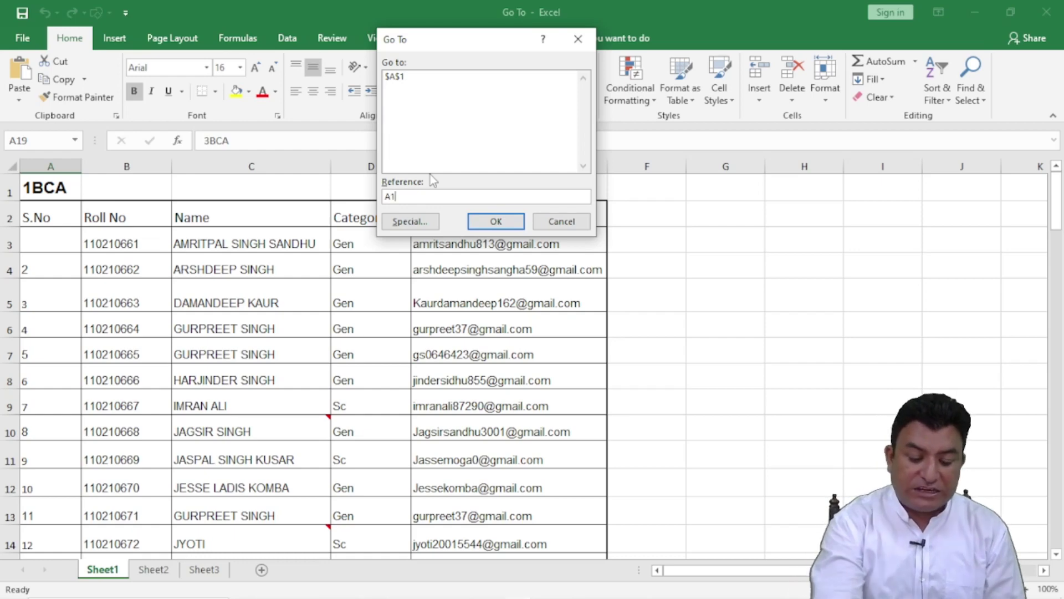
key("BackSpace")
type("4")
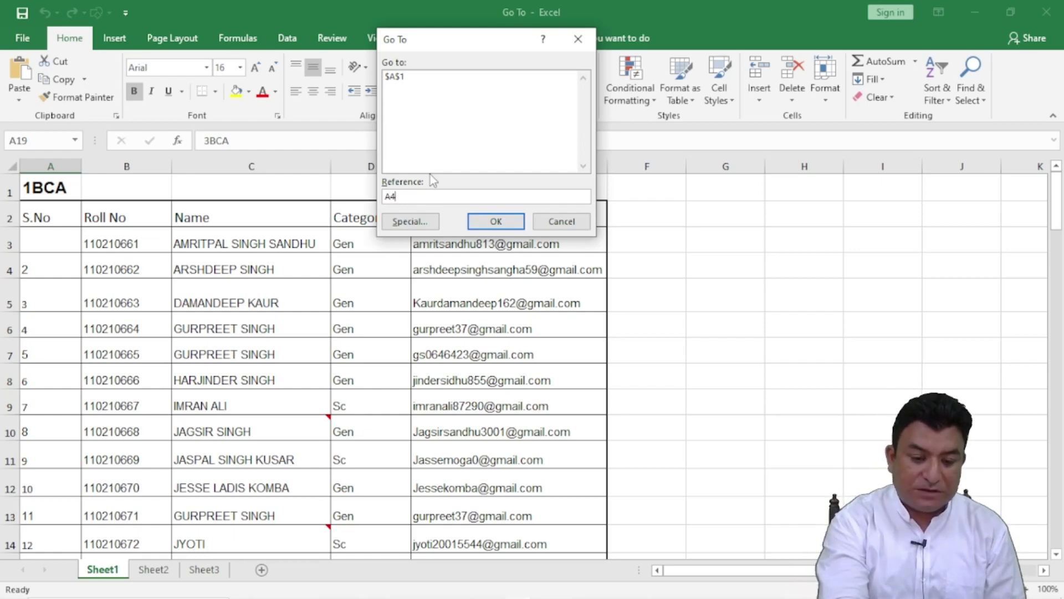
type("1")
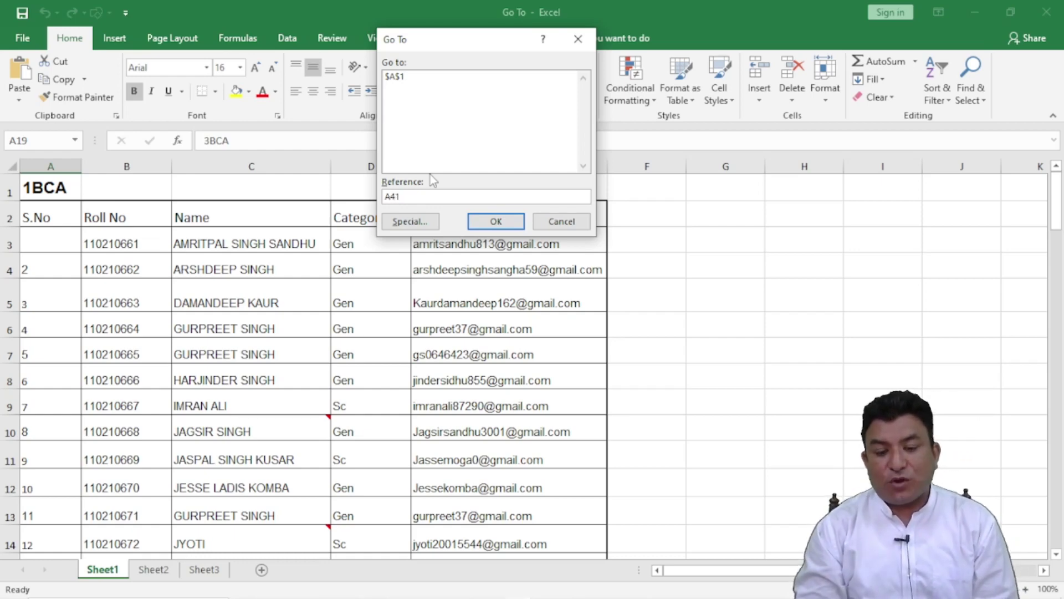
left_click(496, 221)
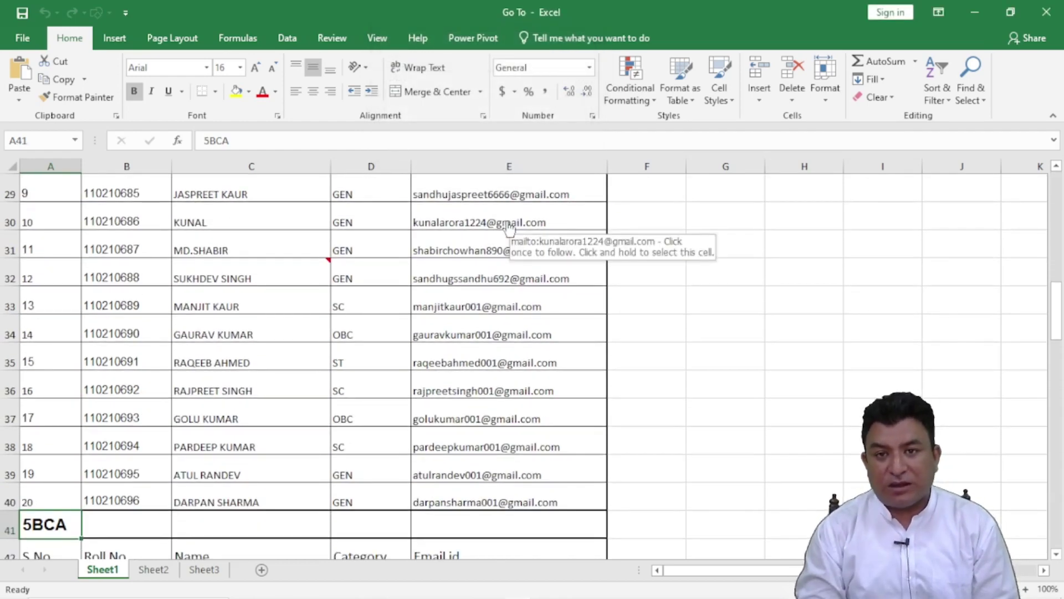
key("ctrl+g")
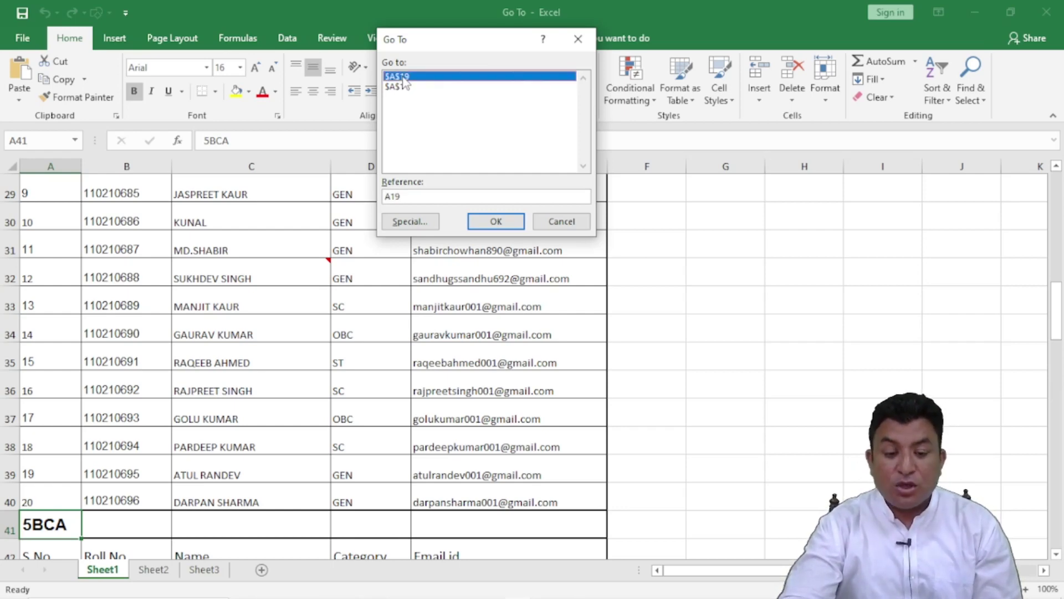
- Return to $A$19, then select cells B12 and B14 together through Go To
double_click(405, 77)
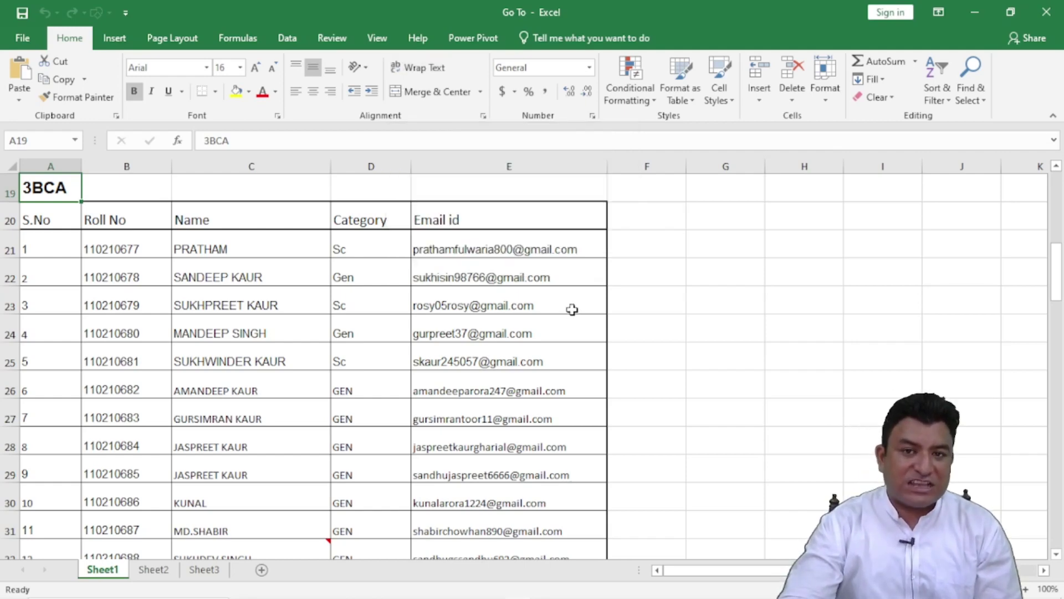
key("ctrl+g")
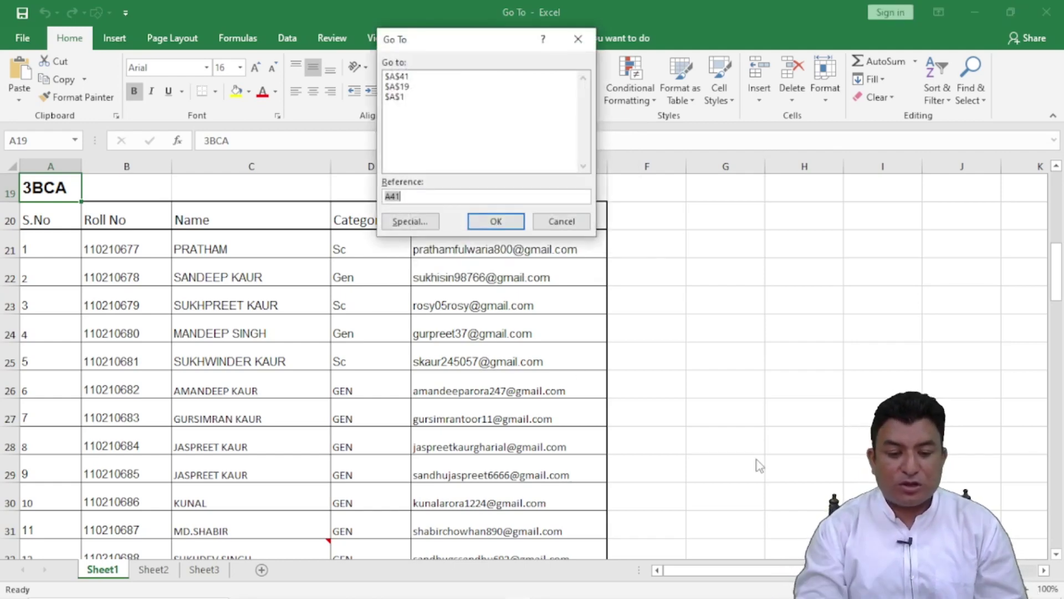
key("BackSpace")
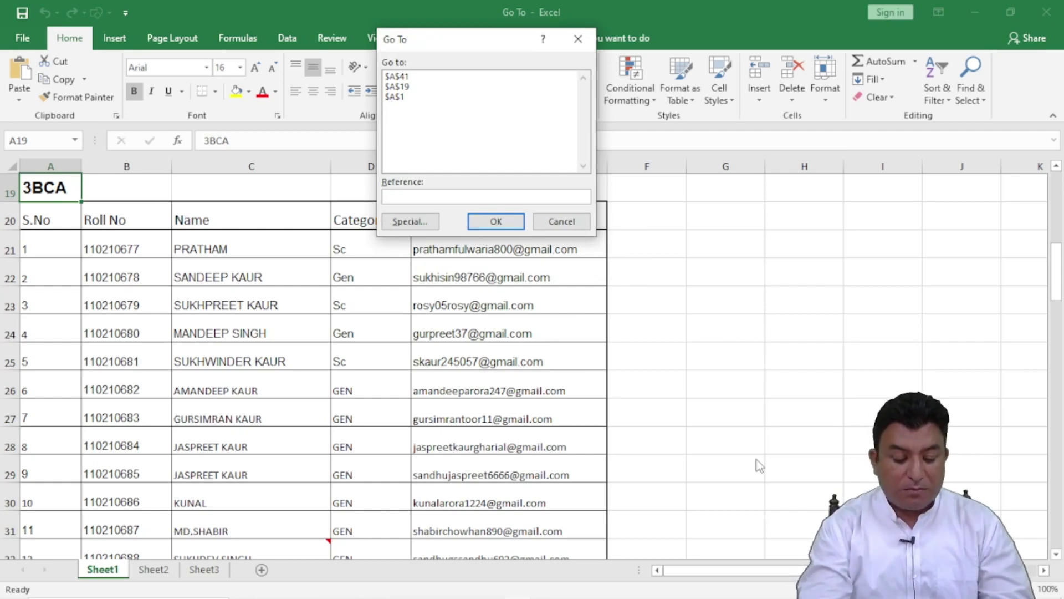
type("B12,")
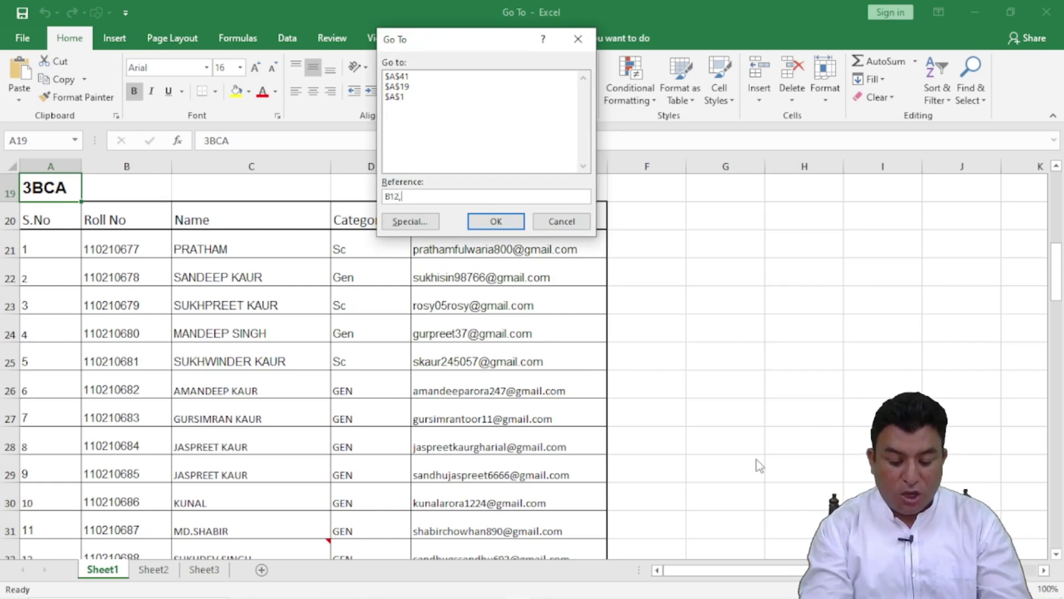
type("B1")
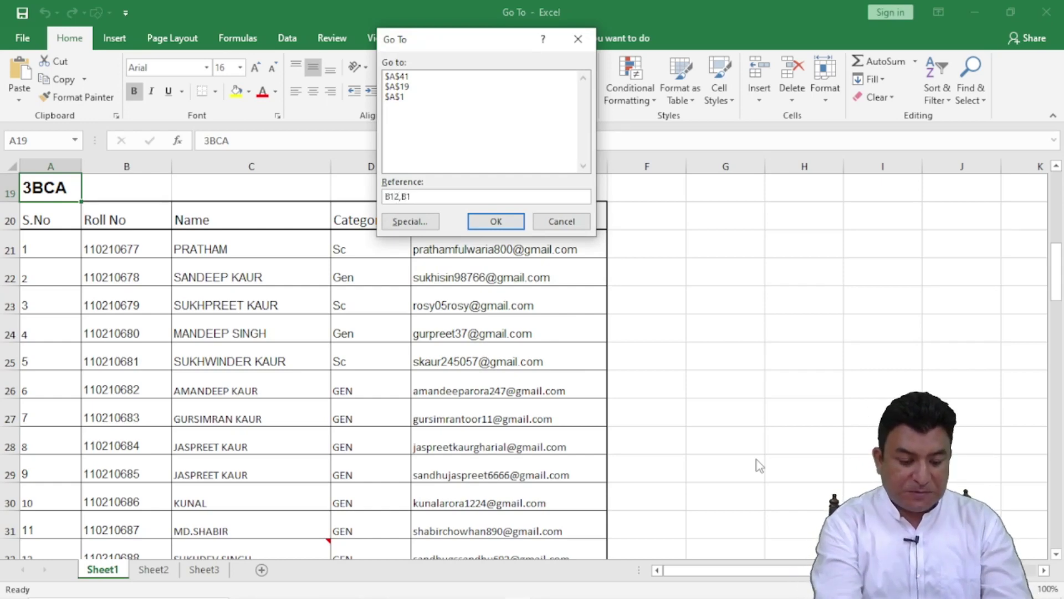
type("4")
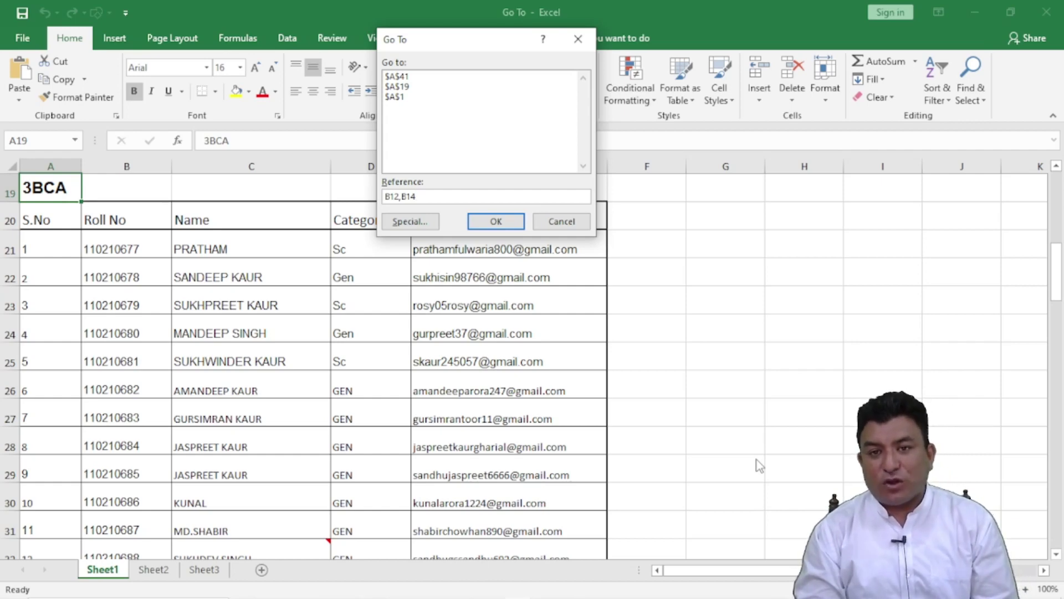
left_click(499, 223)
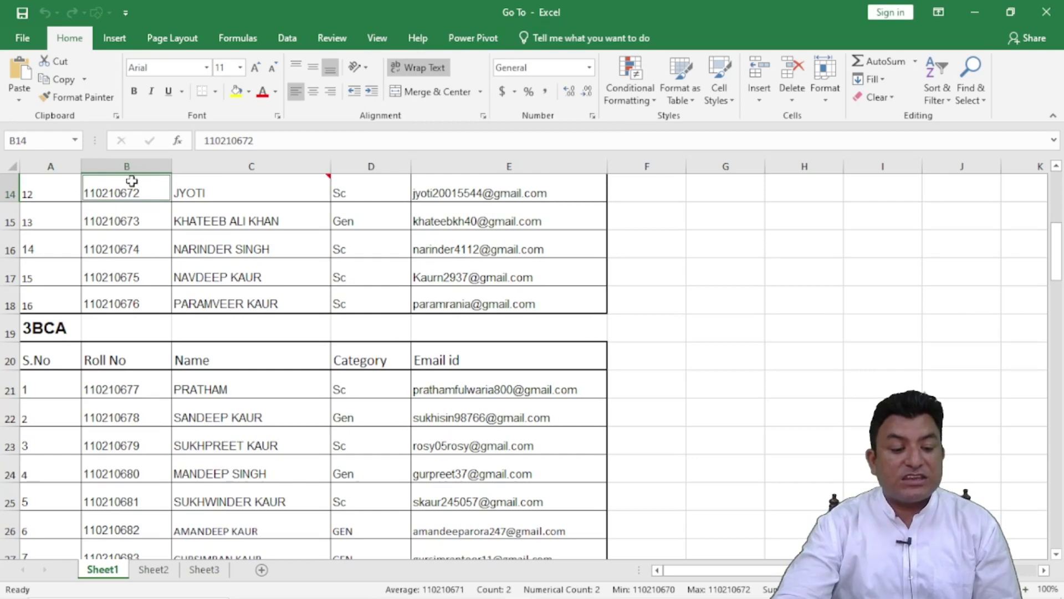
- Fill B12 and B14 yellow, undo the fill, and select roll number cell B4
left_click(1056, 167)
scroll(1056, 171, "up", 2)
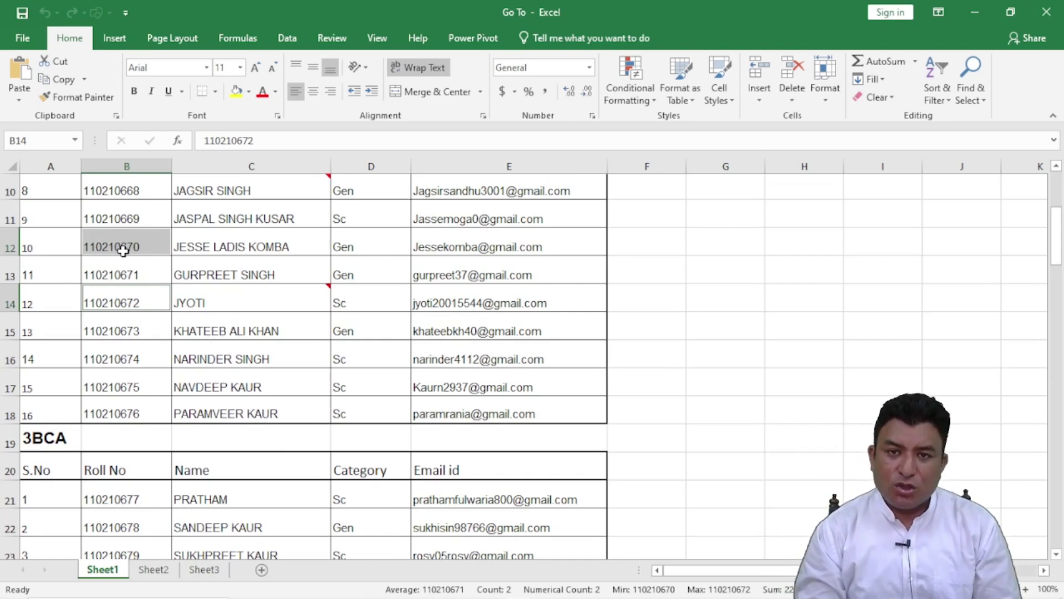
left_click(236, 91)
key("ctrl+z")
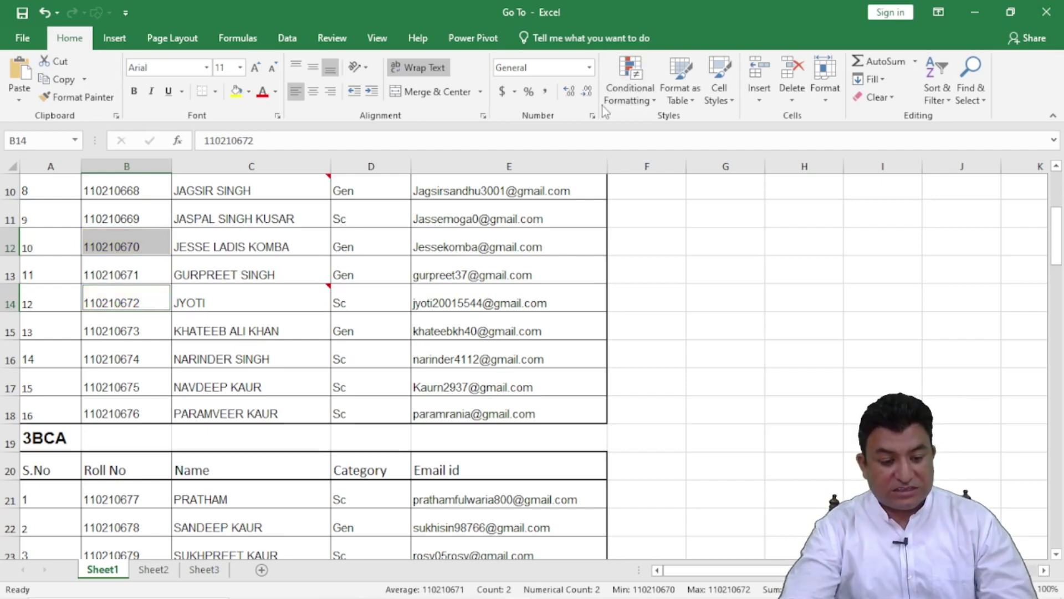
left_click(655, 222)
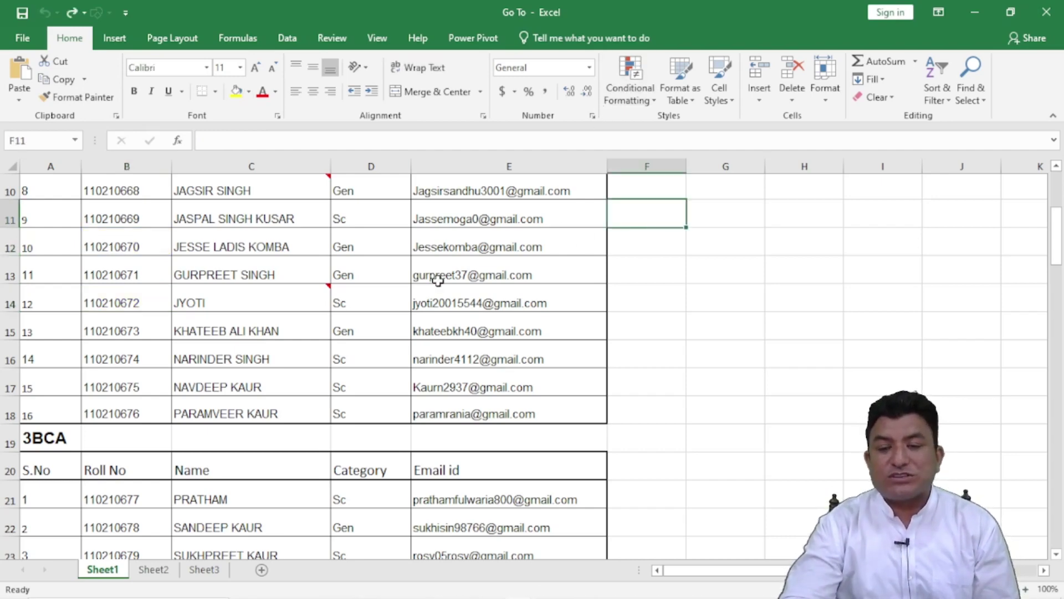
scroll(438, 281, "up", 3)
left_click(150, 269)
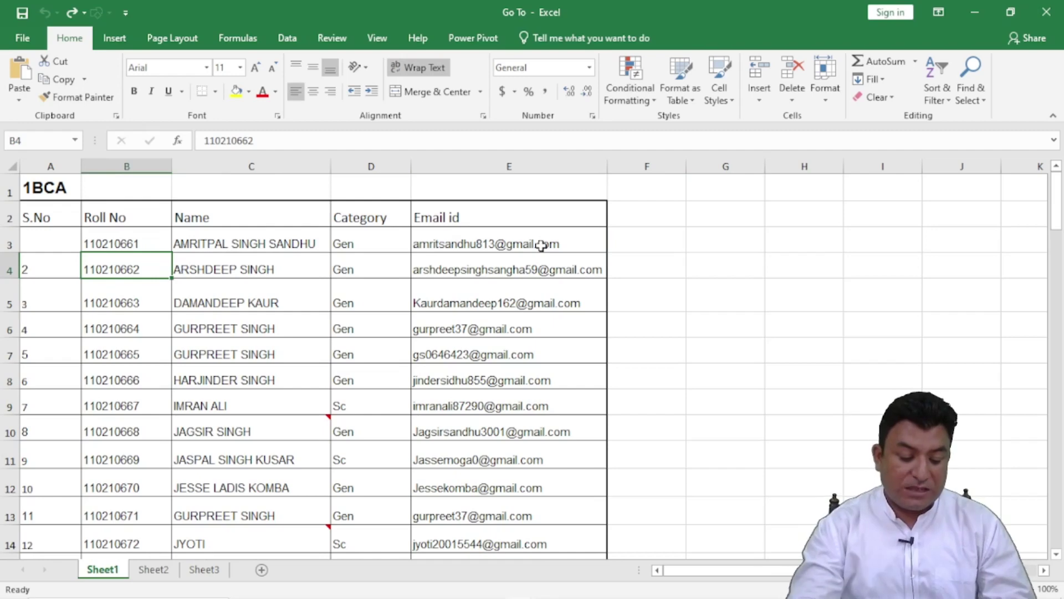
- Select all of row 14 with the Go To reference 14:14, then deselect at C7
key("ctrl+g")
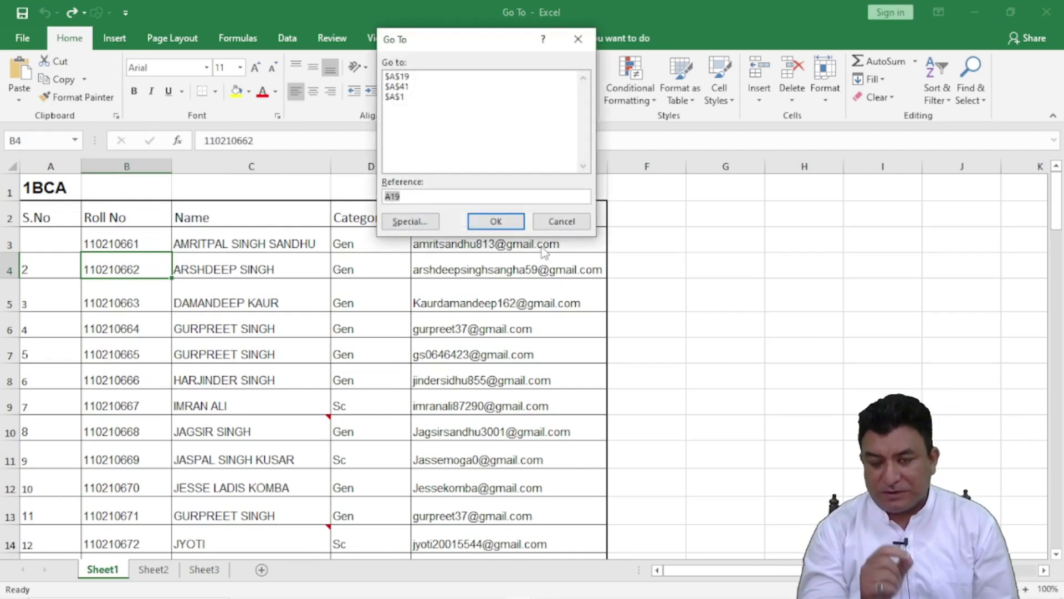
key("BackSpace")
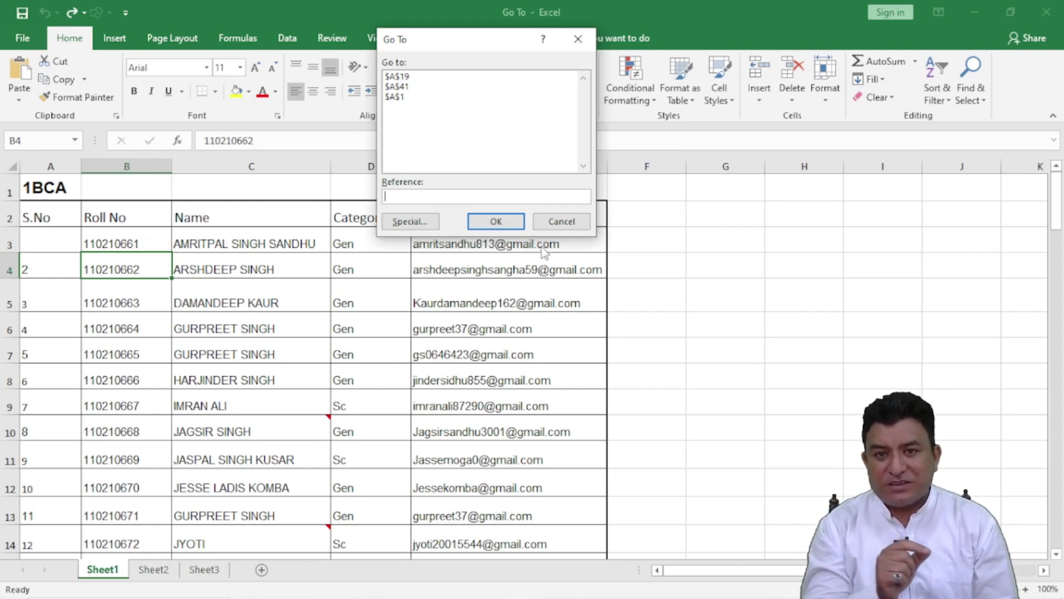
type("1")
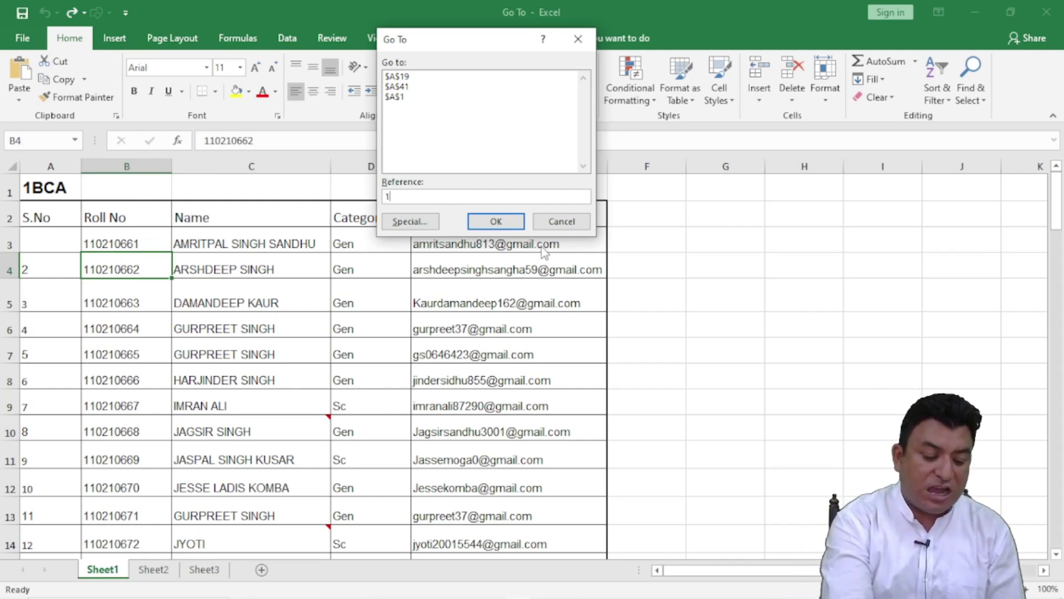
type("4")
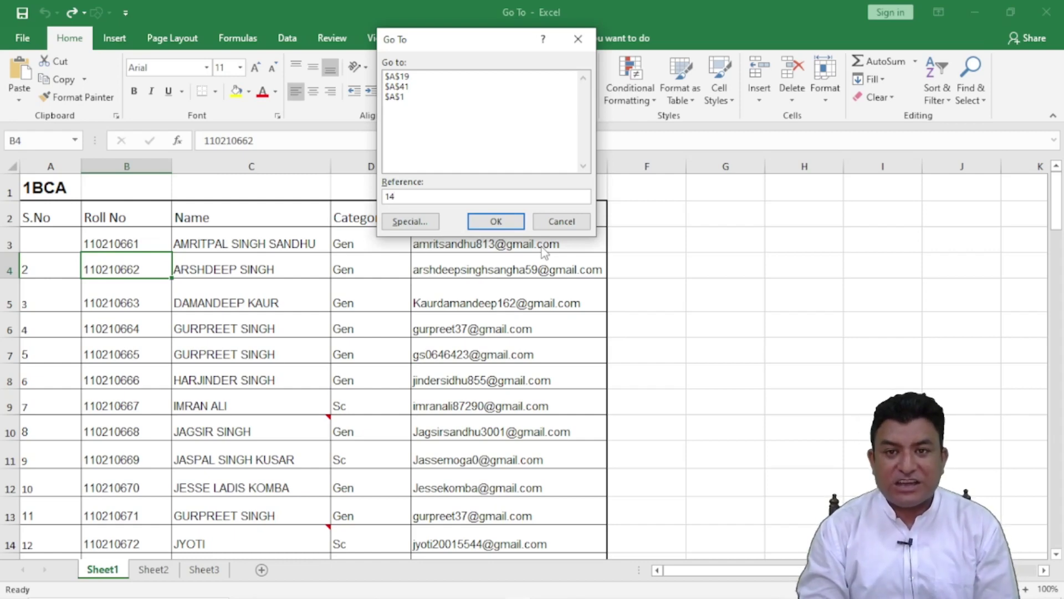
type(":")
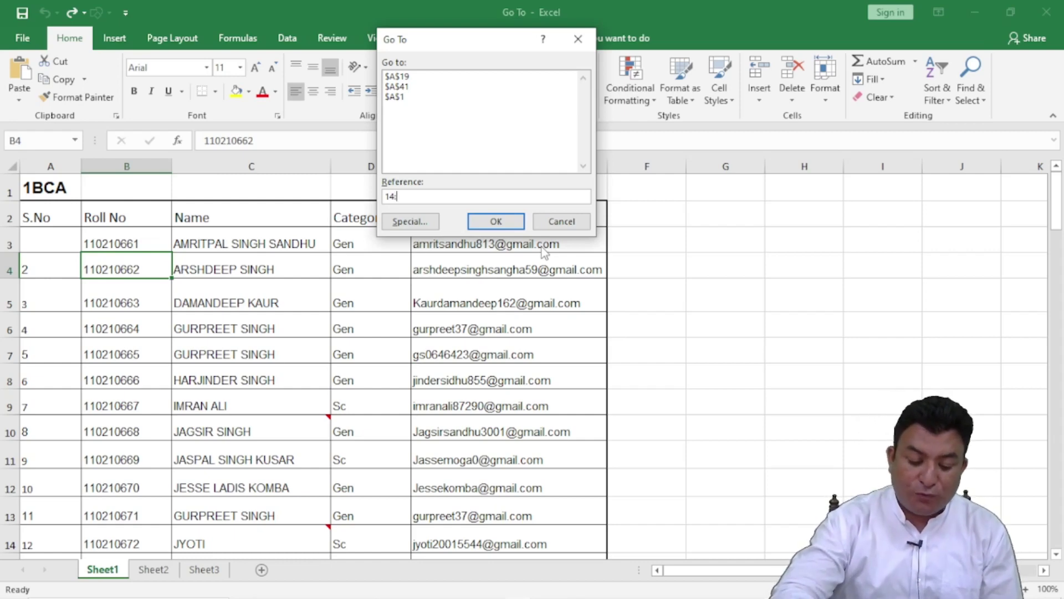
type("1")
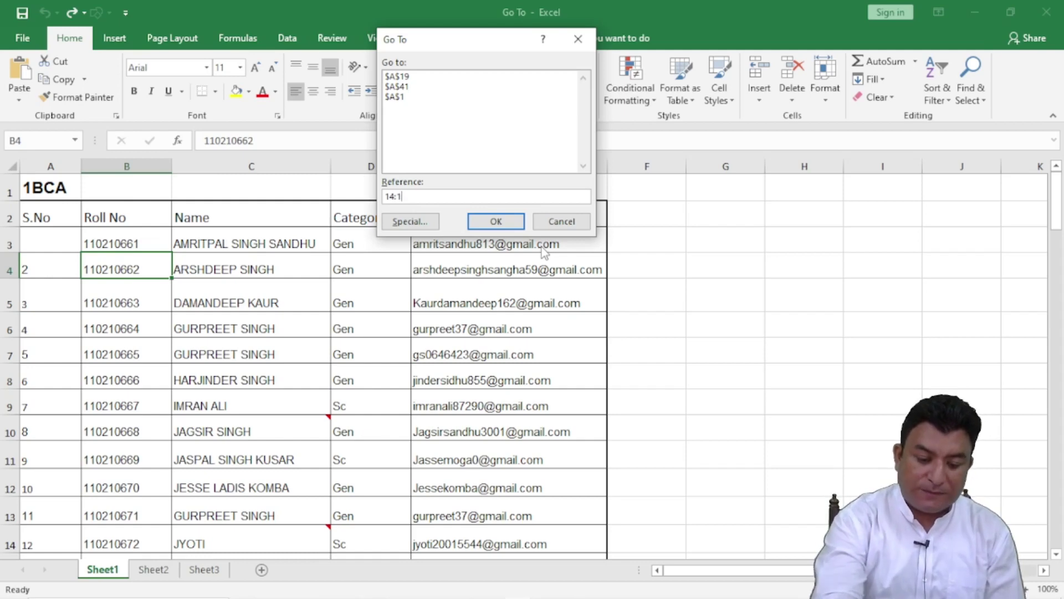
type("4")
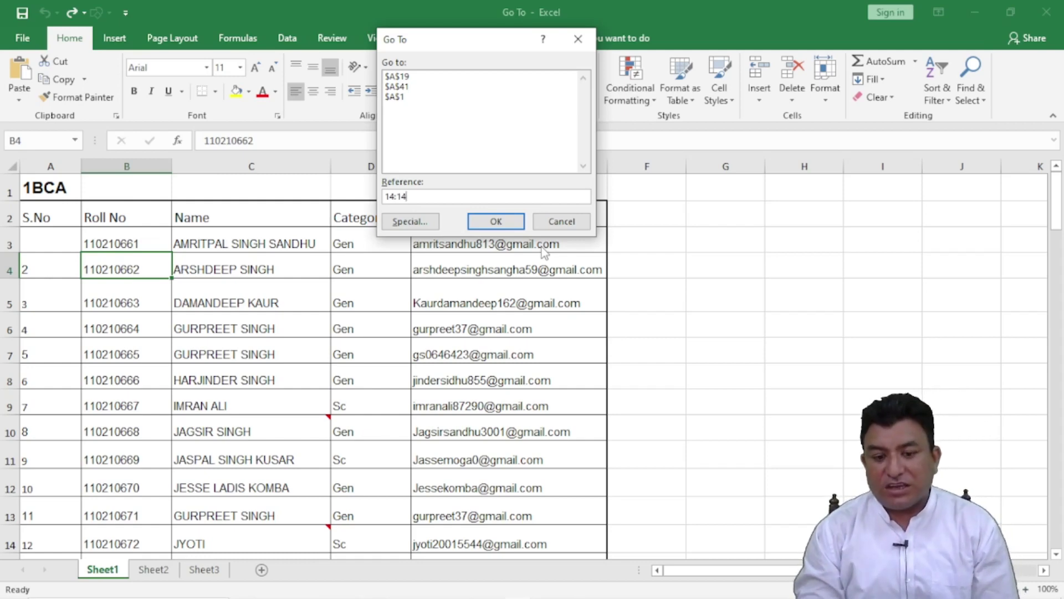
left_click(494, 221)
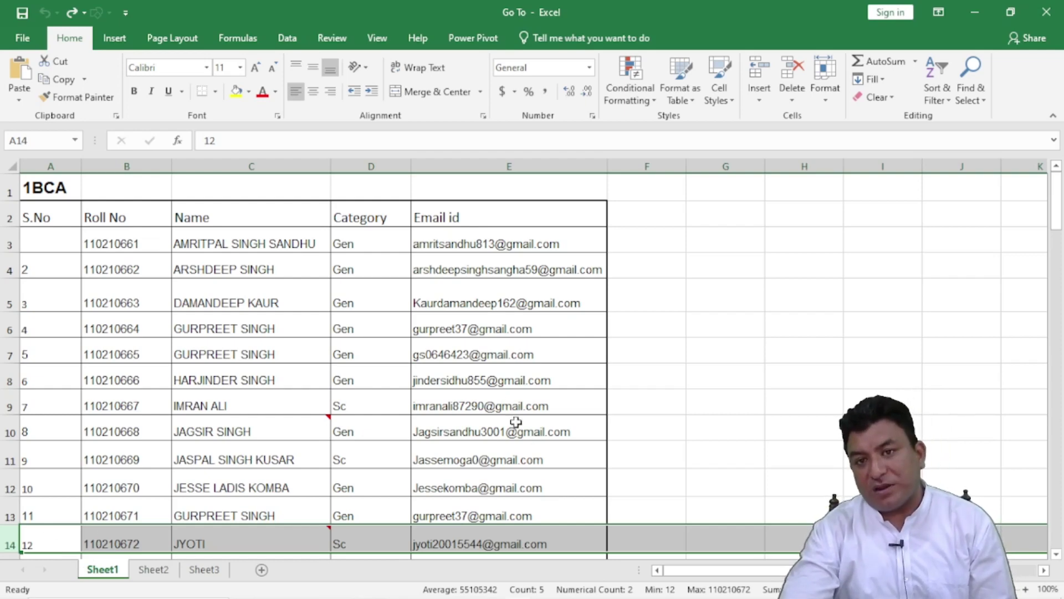
left_click(232, 344)
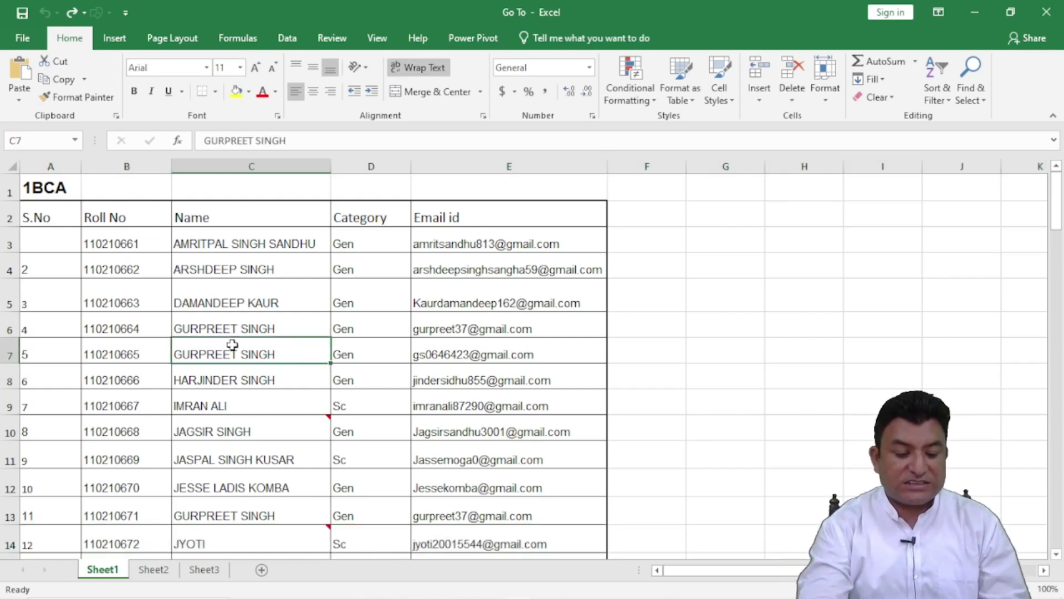
- Select rows 14 and 5 together using the reference 14:14,5:5, then deselect at C8
key("ctrl+g")
key("BackSpace")
type("14:1")
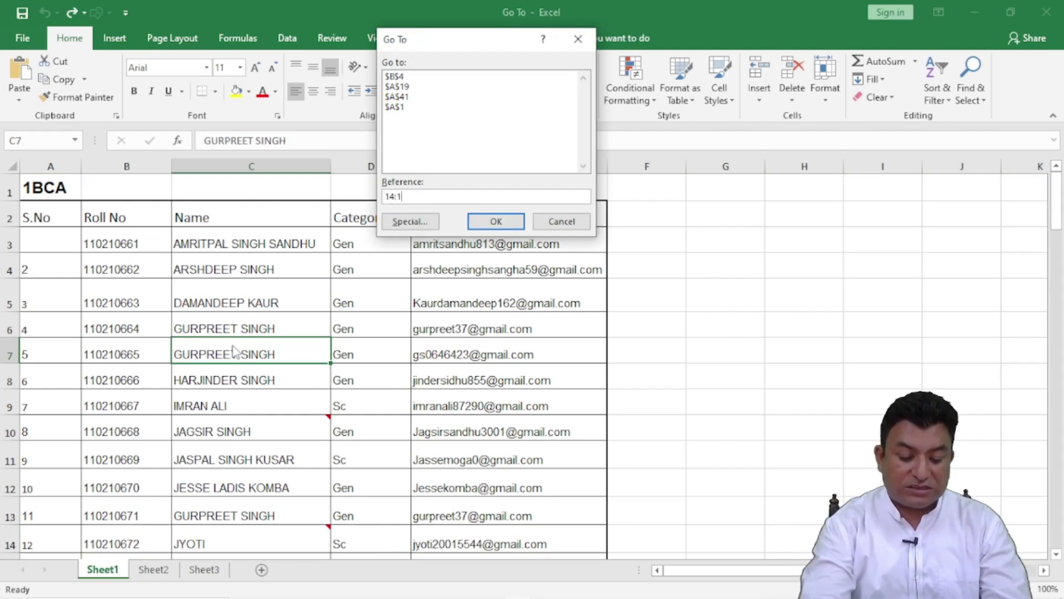
type("4,")
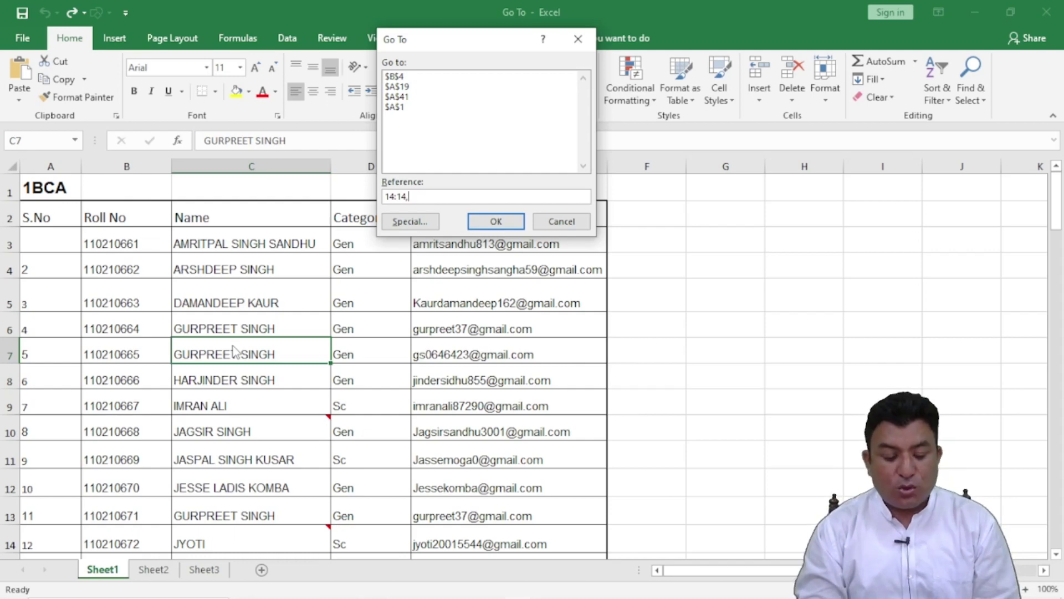
type("5:5")
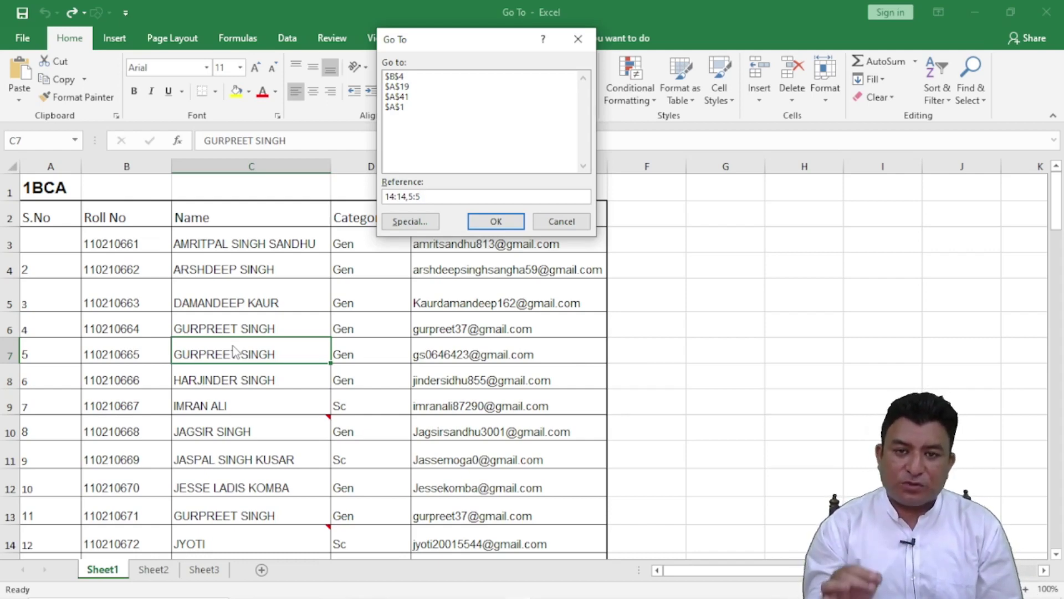
left_click(516, 222)
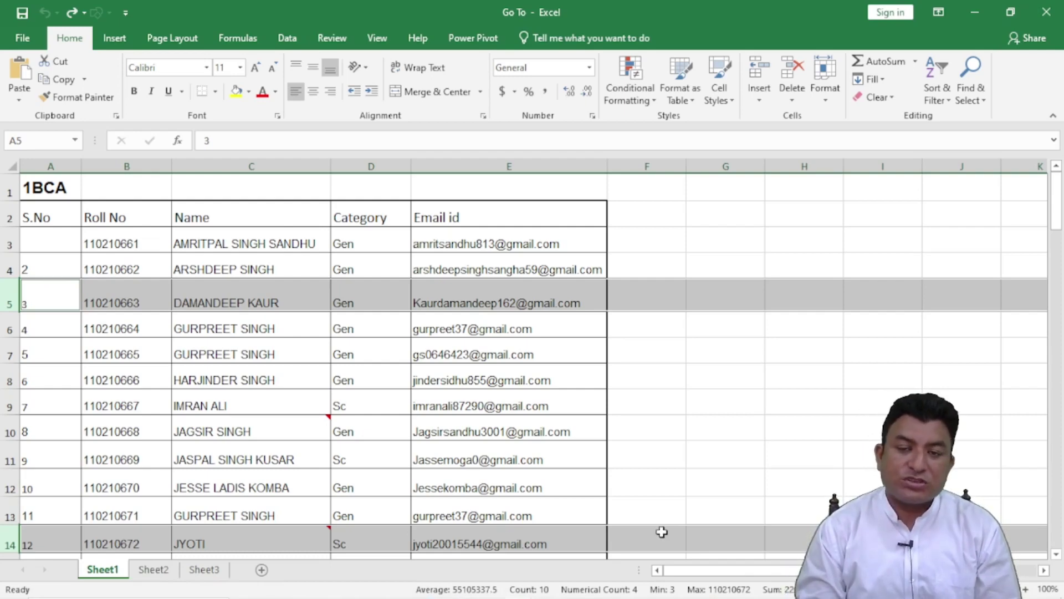
left_click(246, 368)
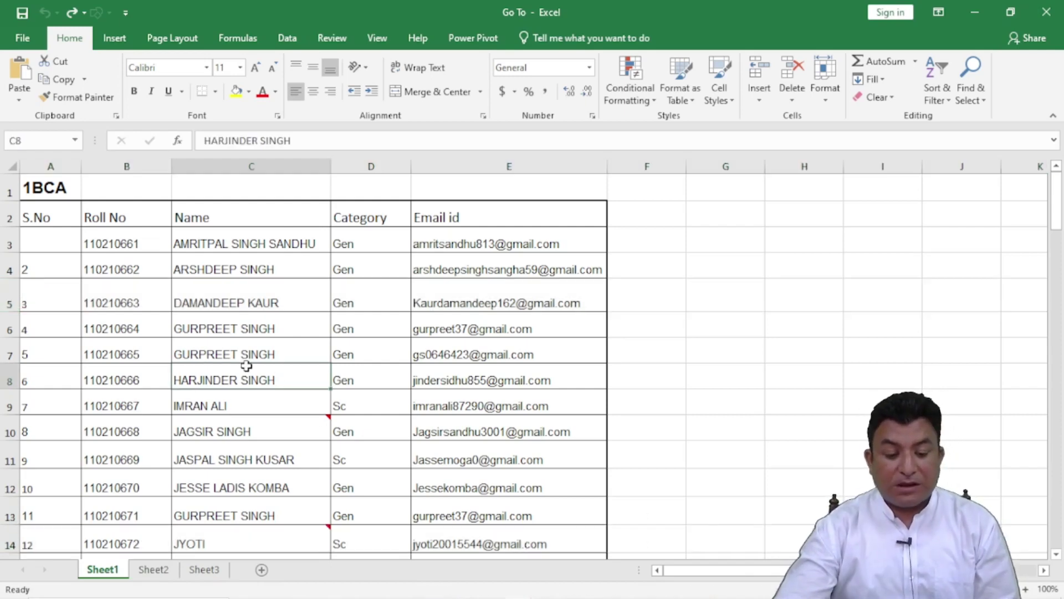
- Move the Go To box aside and select columns C and D with C:C,D:D, then deselect
key("F5")
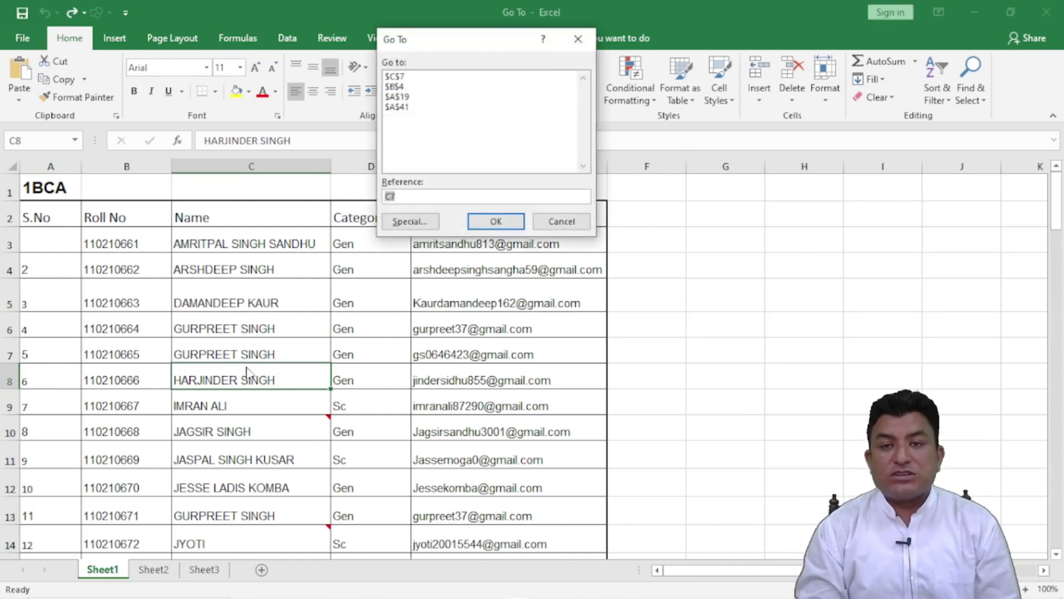
key("BackSpace")
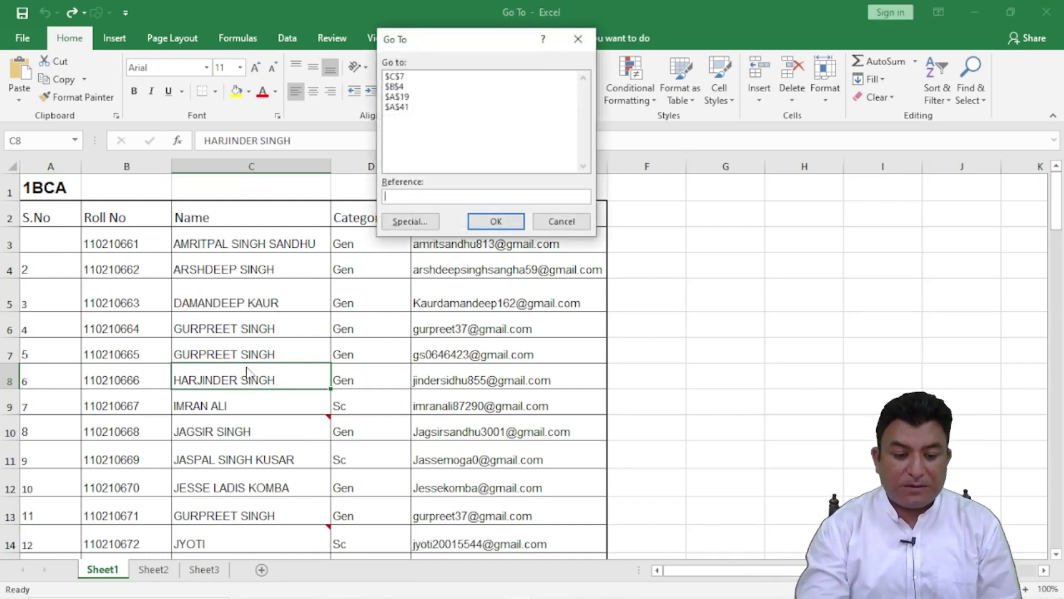
left_click_drag(452, 40, 620, 34)
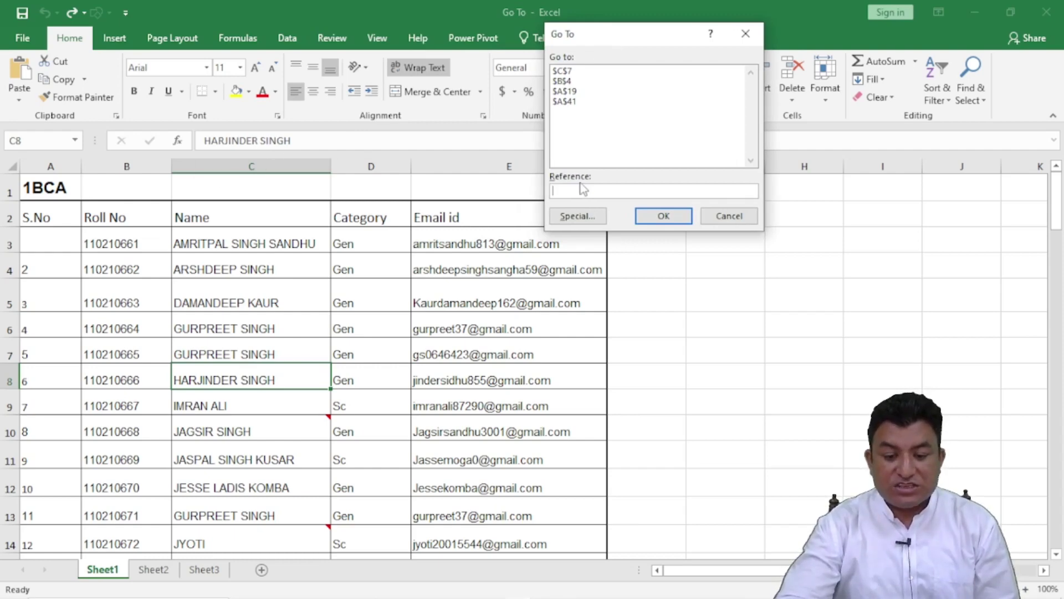
type("c:C,D:D")
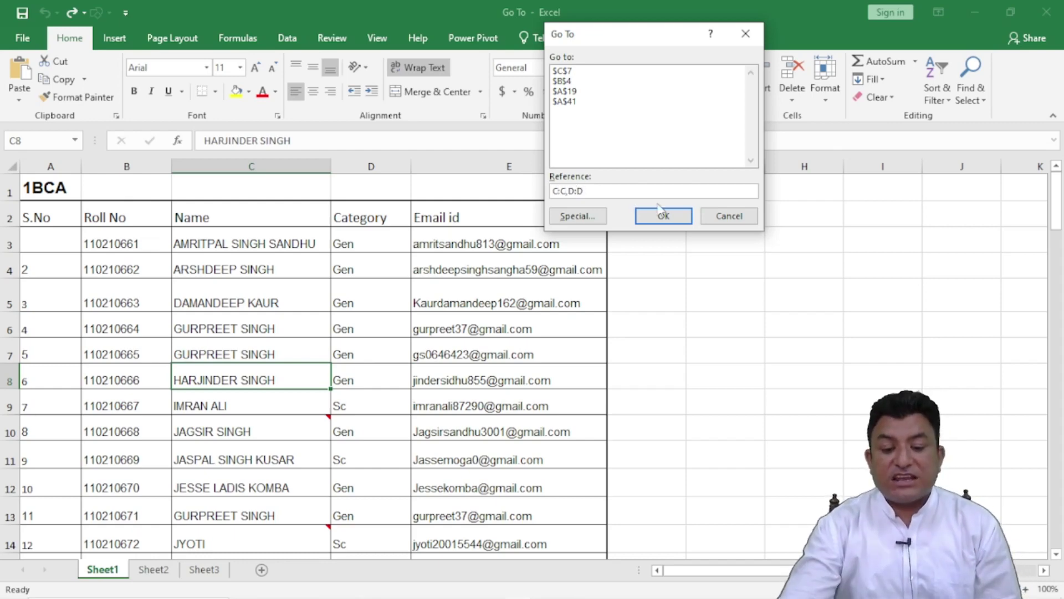
left_click(682, 217)
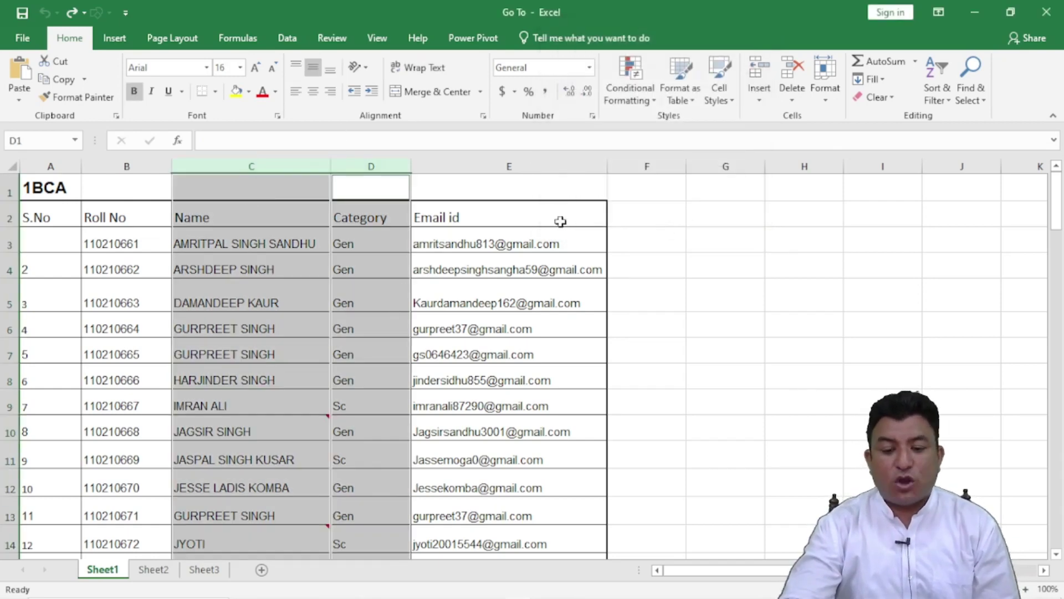
left_click(641, 234)
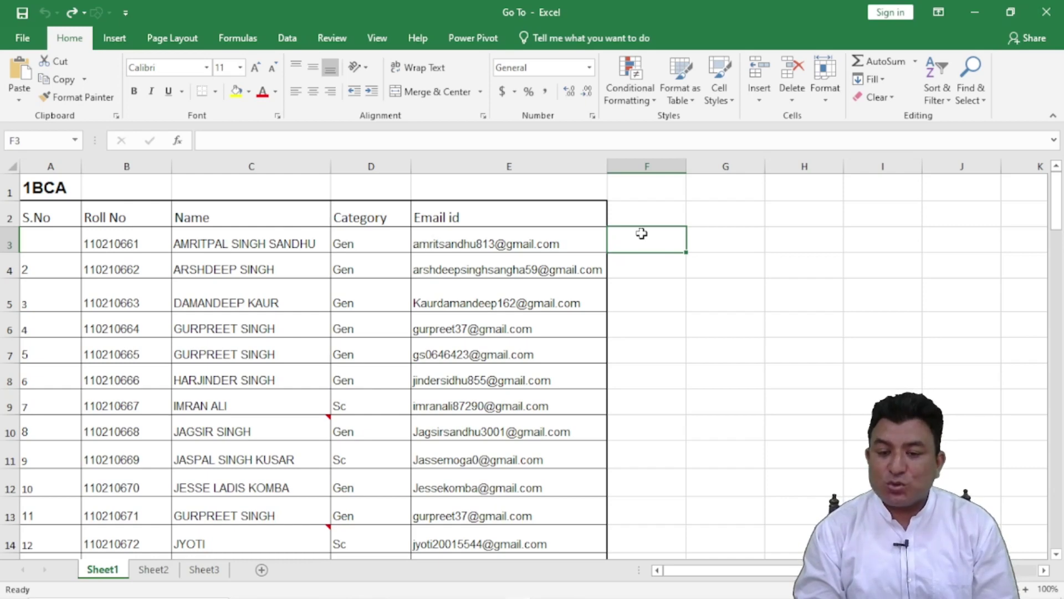
- Select the block A1:C8 through Go To, then release it by clicking F4
key("ctrl+g")
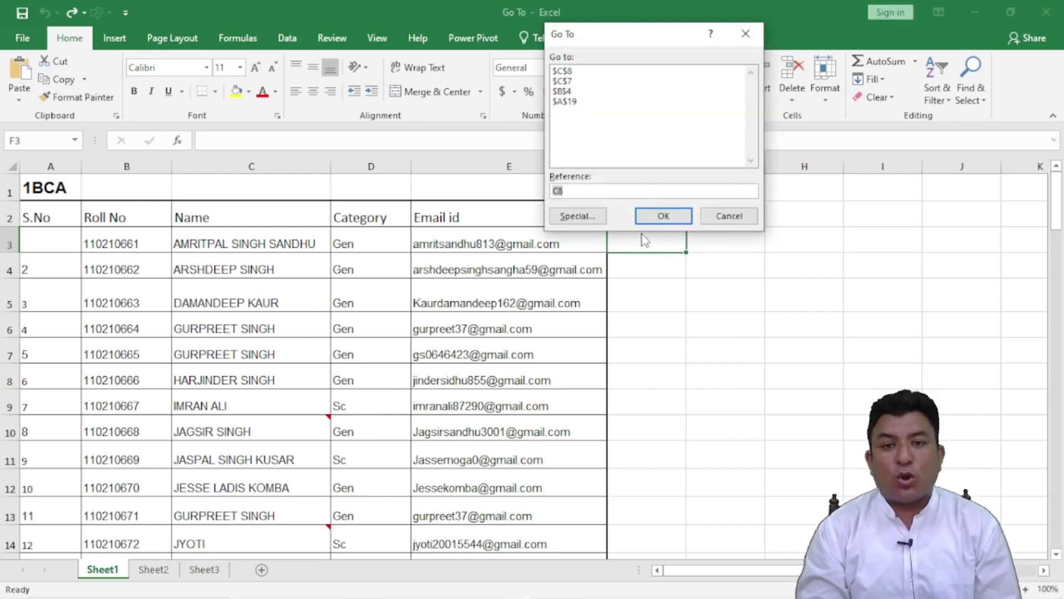
key("BackSpace")
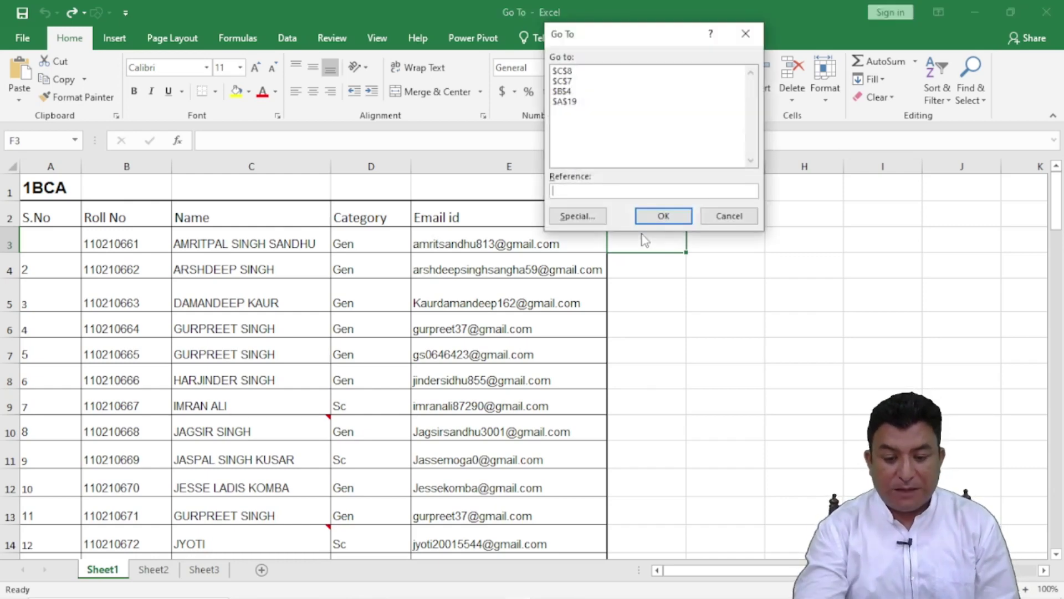
type("A1")
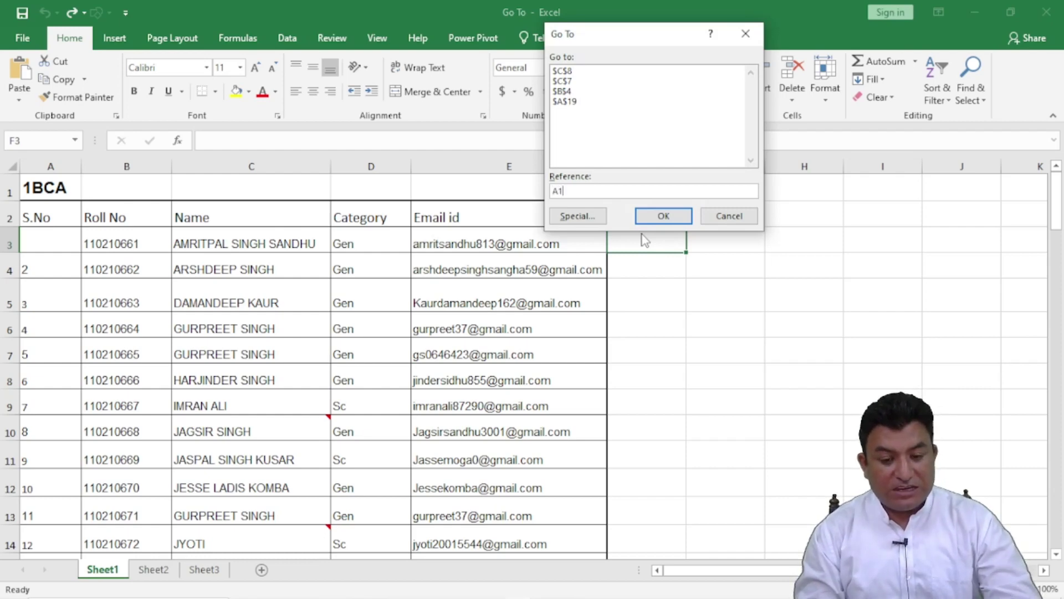
type(":C")
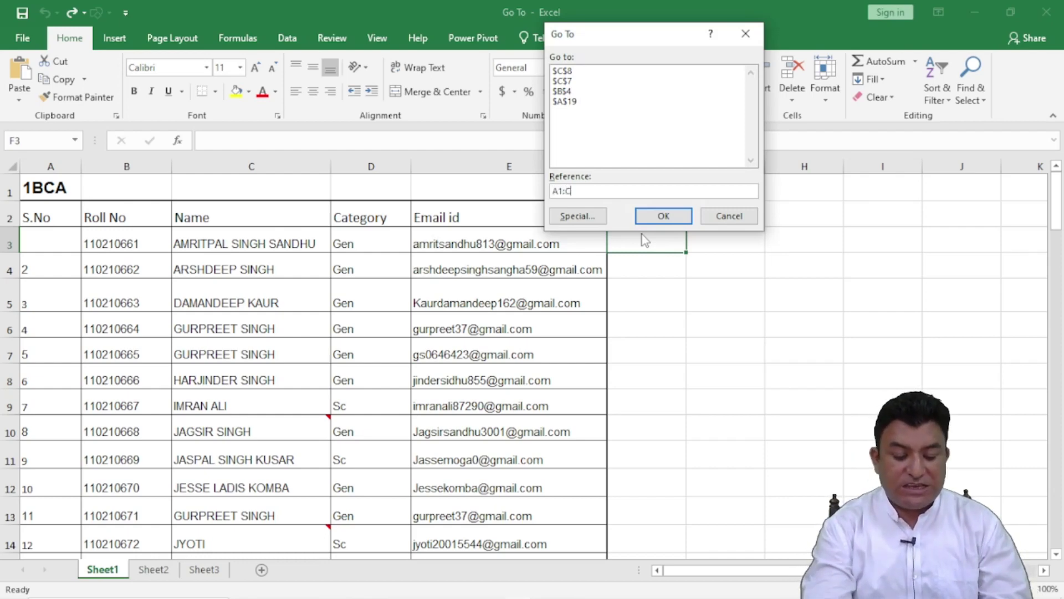
type("8")
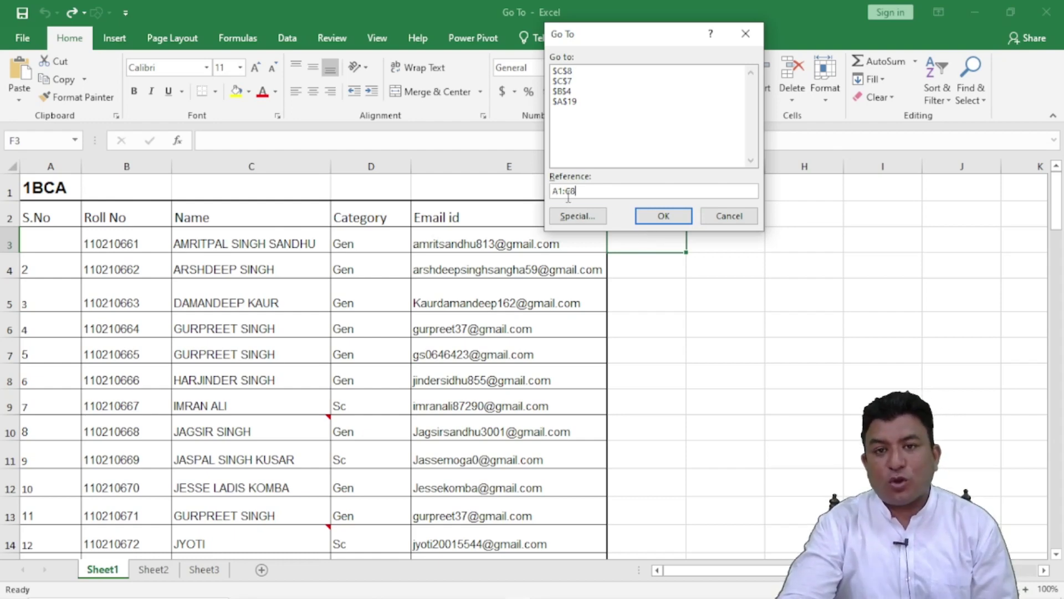
left_click(665, 216)
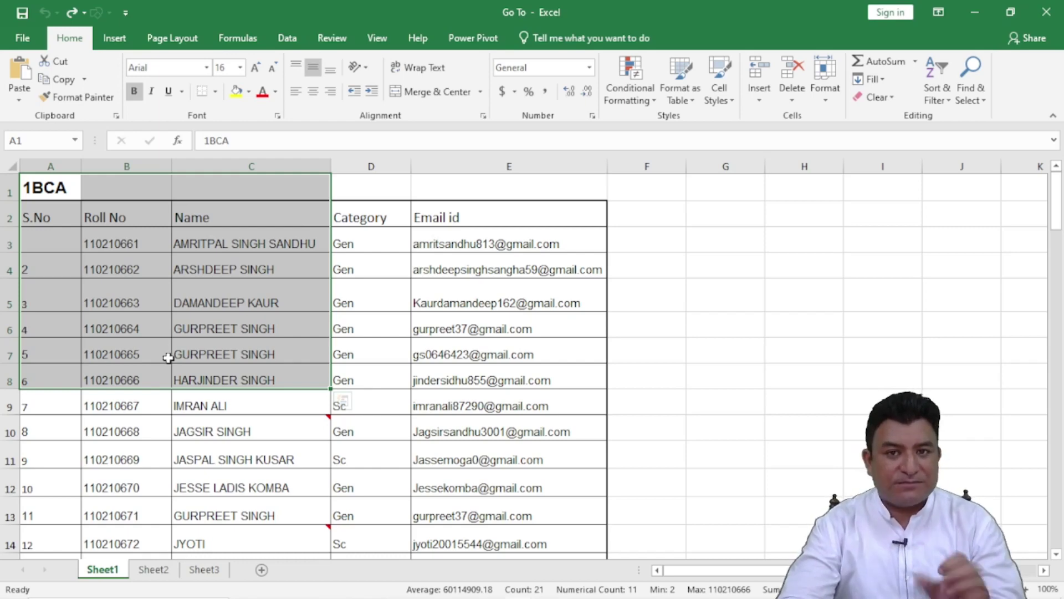
left_click(632, 269)
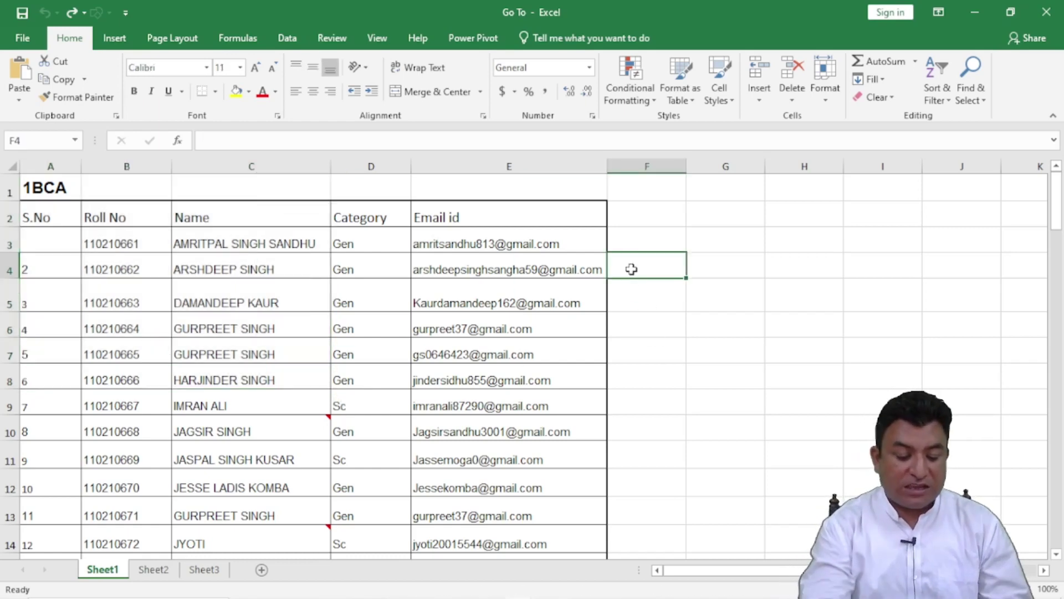
key("ctrl+g")
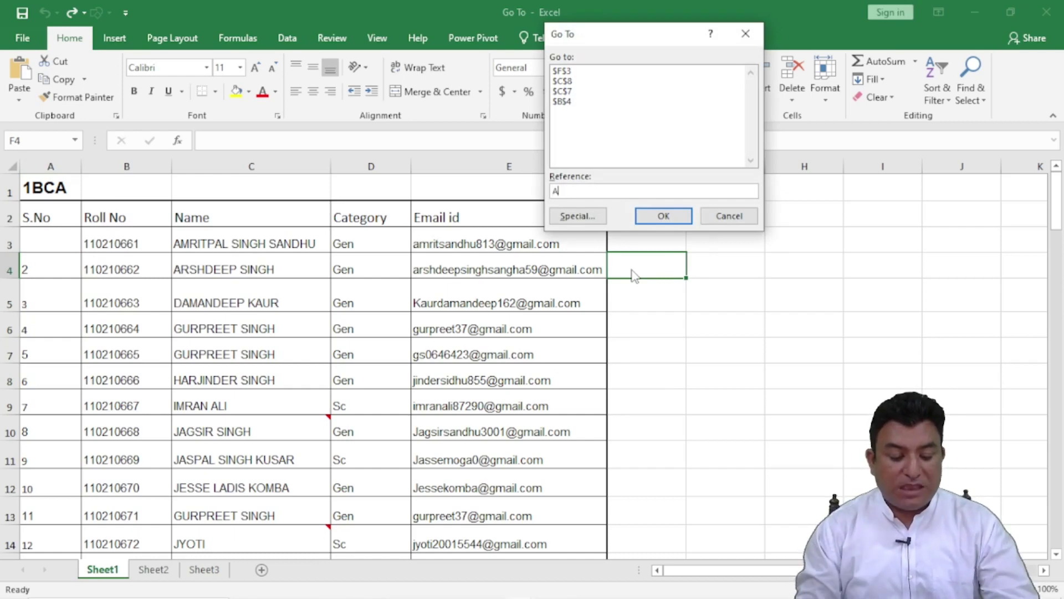
type("A1:")
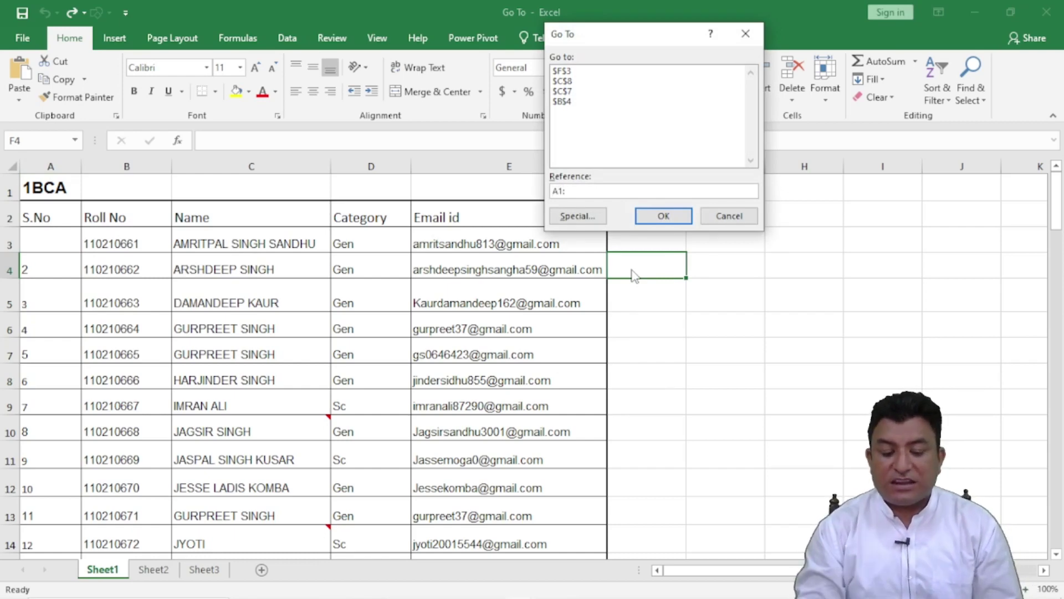
type("C8")
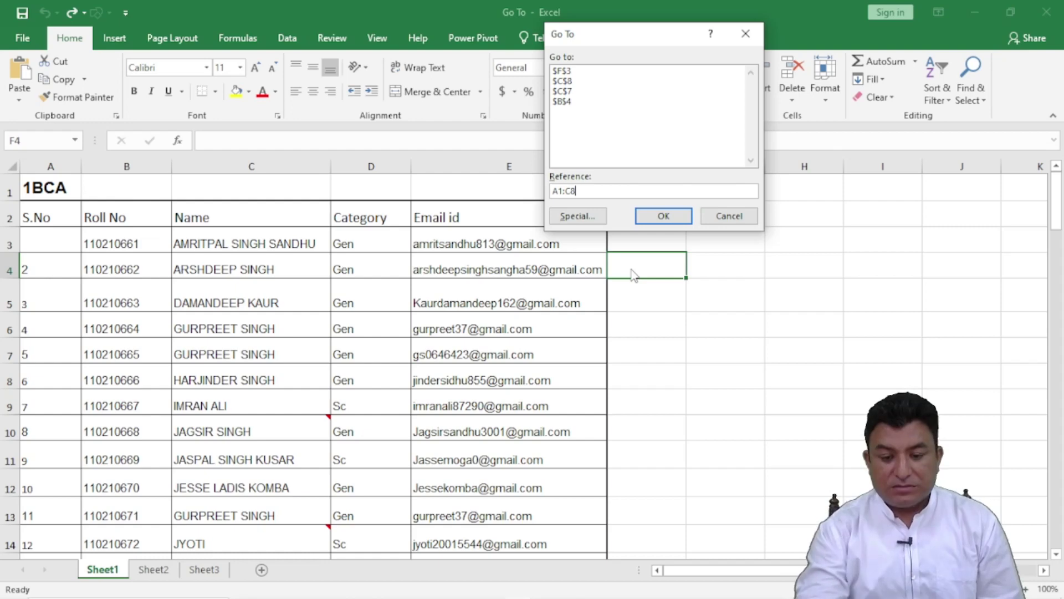
left_click_drag(639, 45, 563, 41)
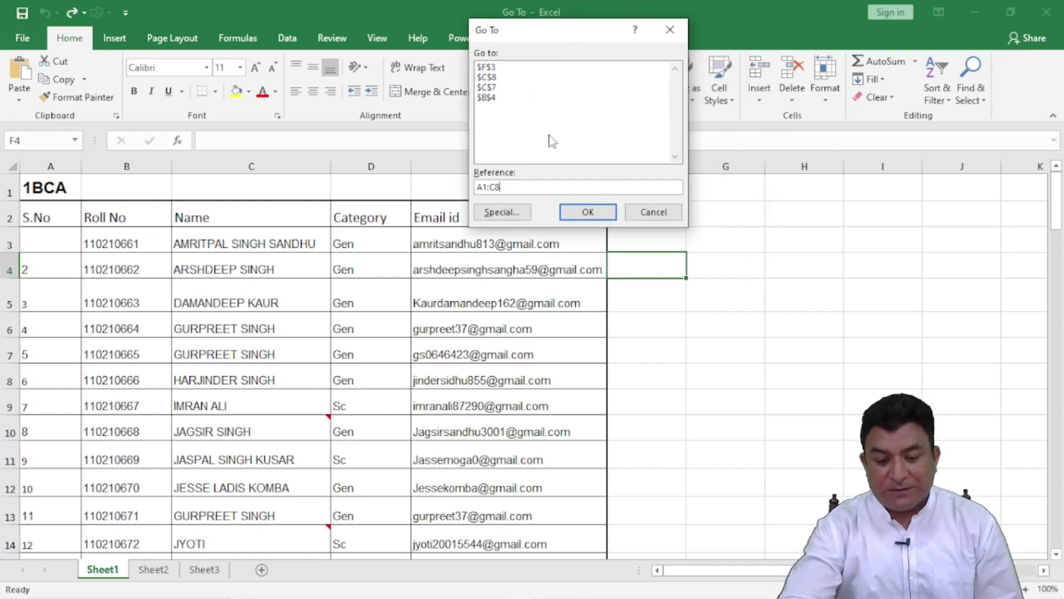
type(",CA")
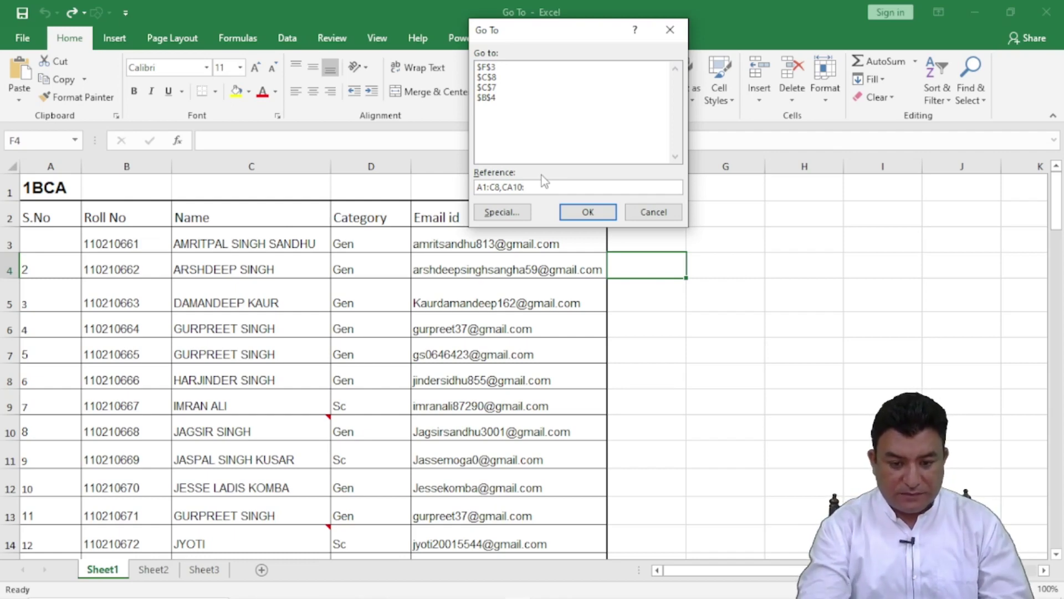
key("BackSpace")
key("BackSpace")
type("A")
type("0")
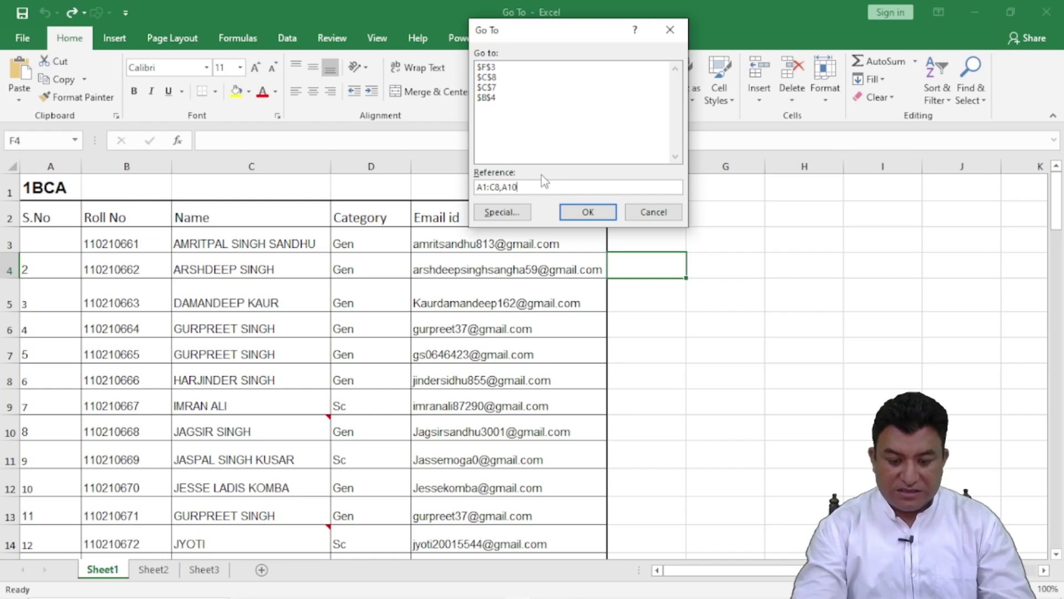
type(":C15")
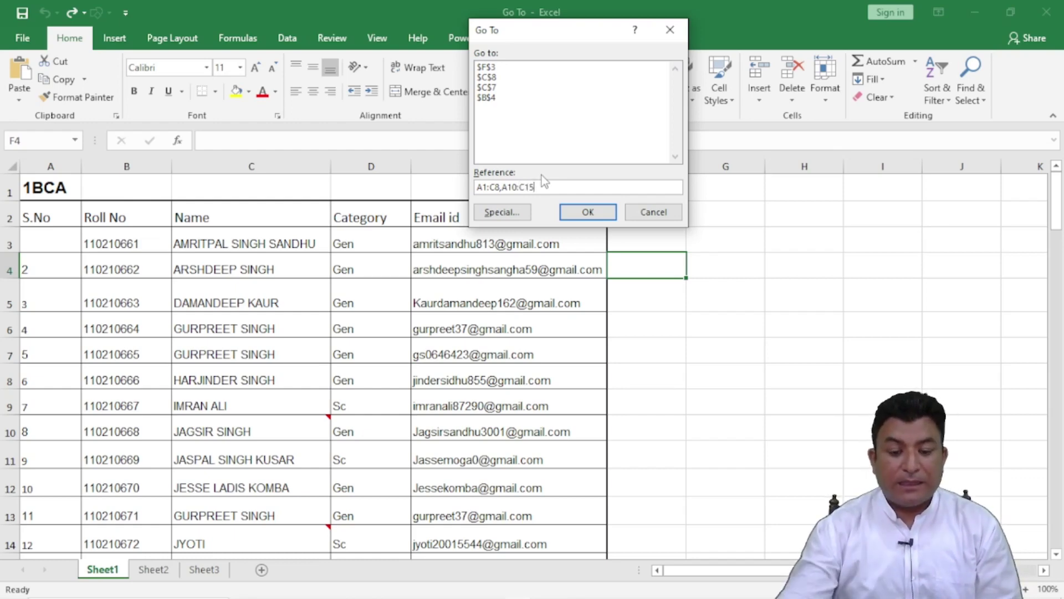
left_click(586, 212)
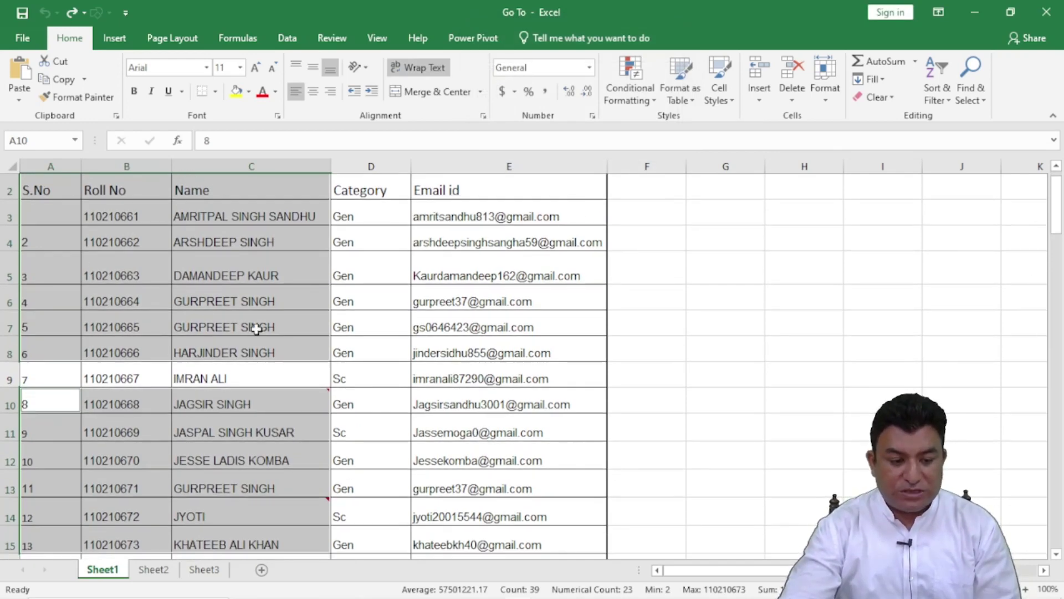
left_click(1056, 166)
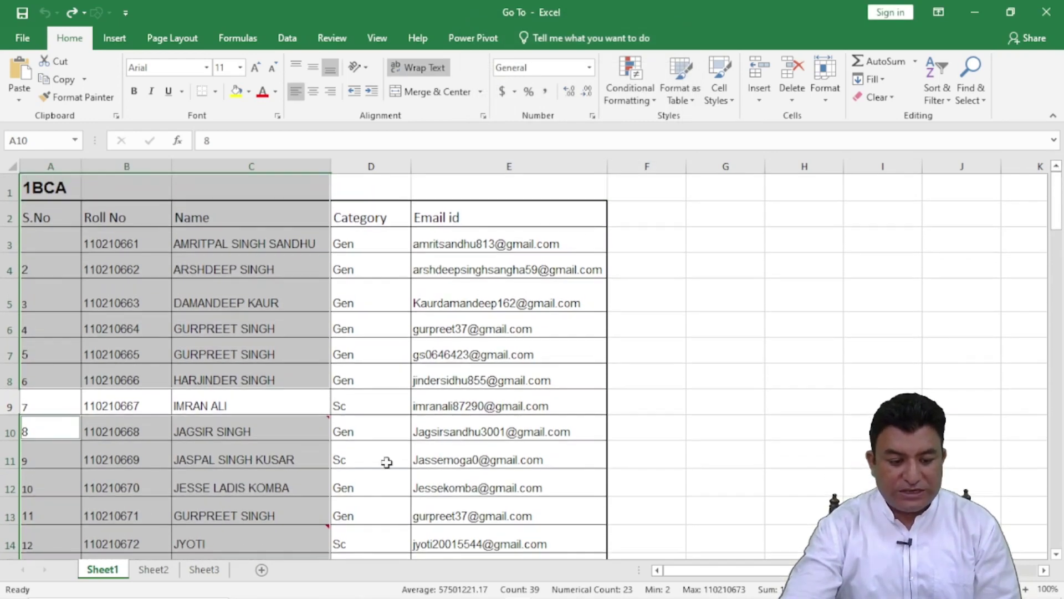
mouse_move(191, 517)
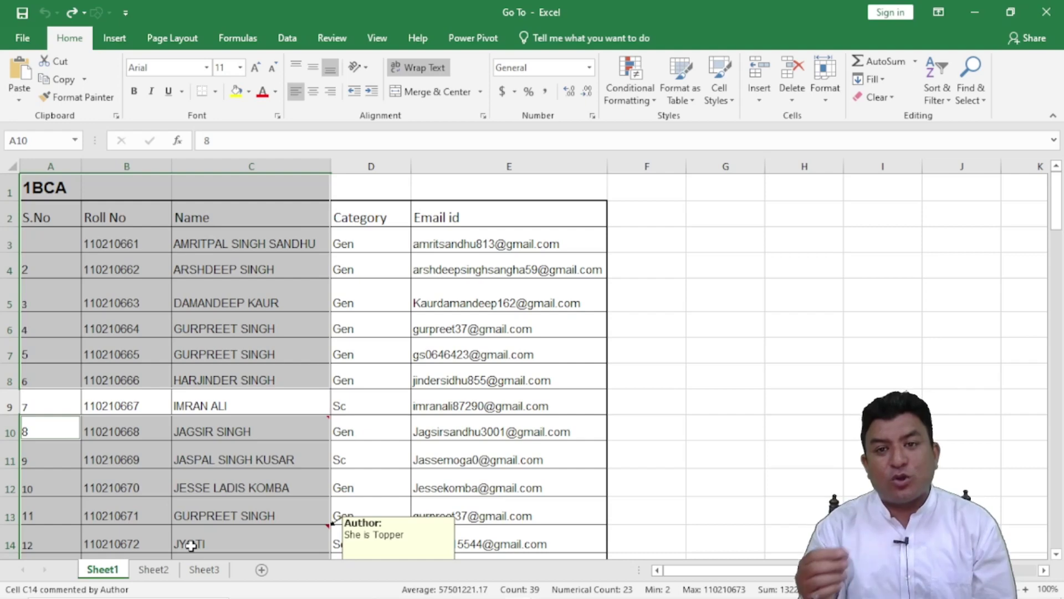
left_click(646, 286)
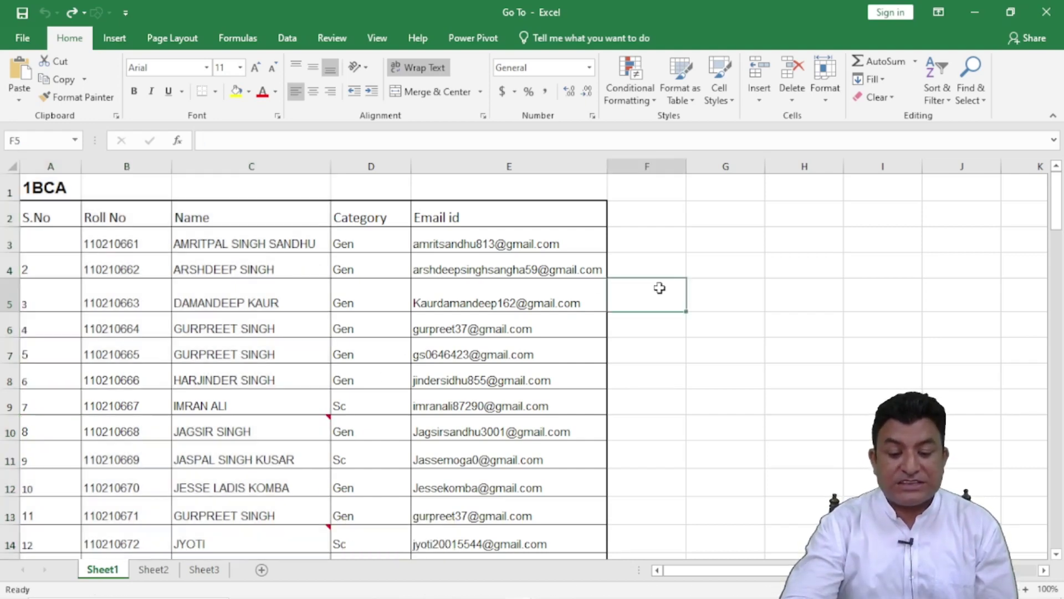
key("F5")
key("BackSpace")
type("3,3,")
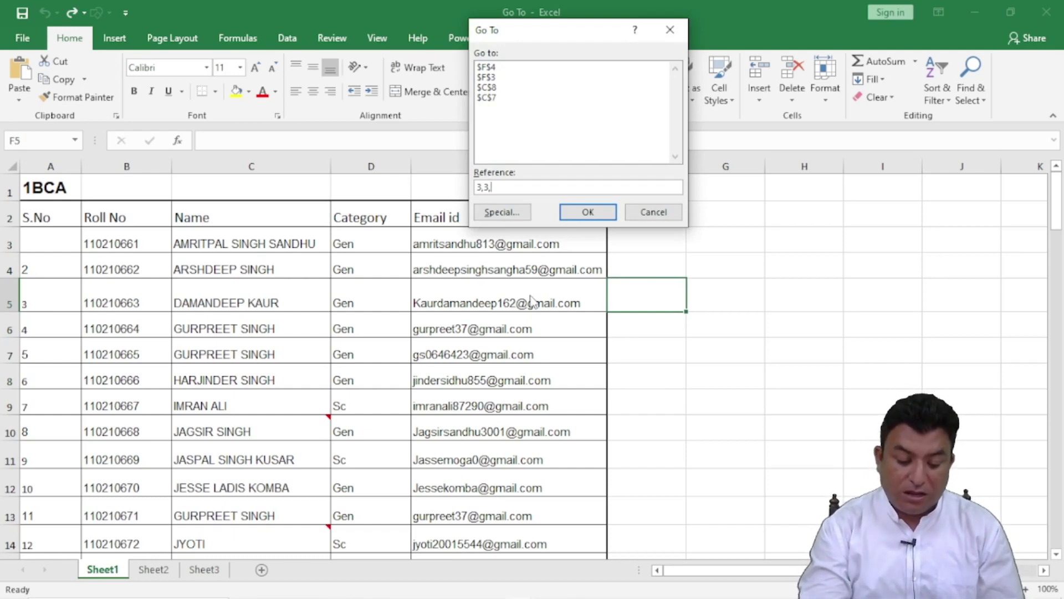
type("D:D")
left_click(596, 217)
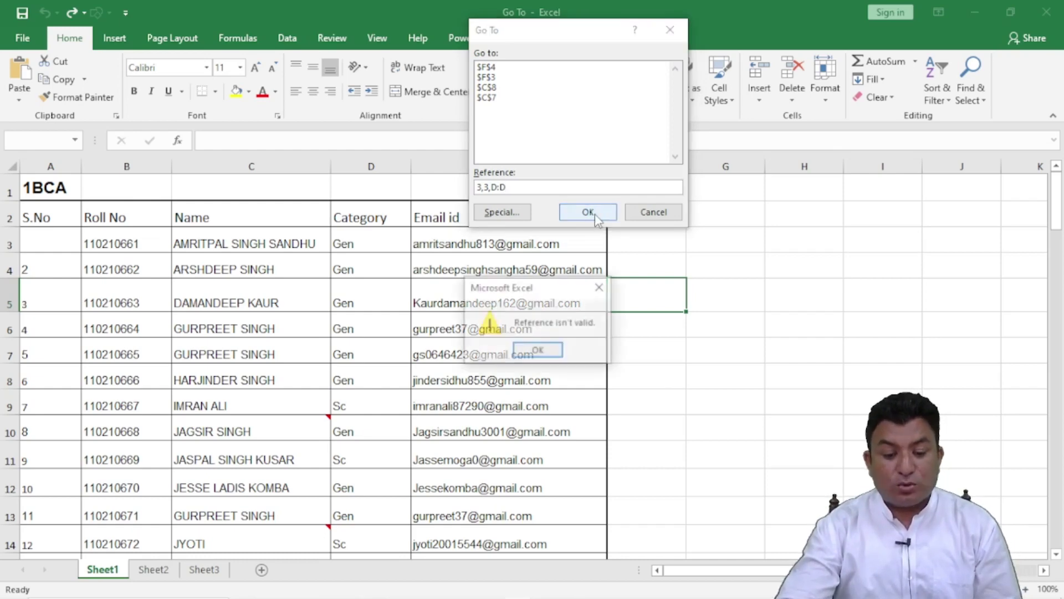
left_click(539, 350)
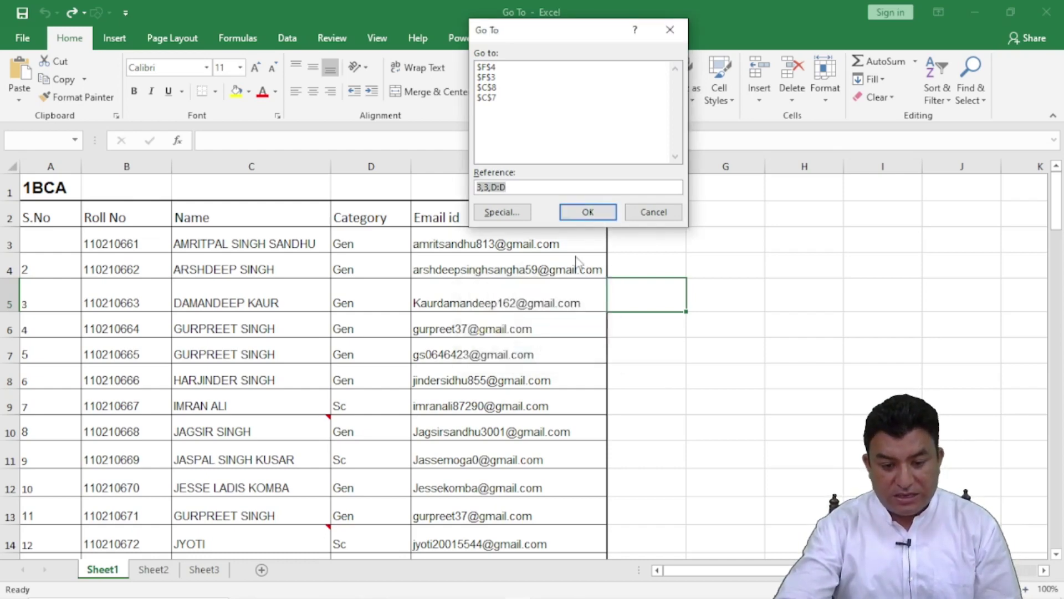
left_click(486, 188)
key("BackSpace")
type(":")
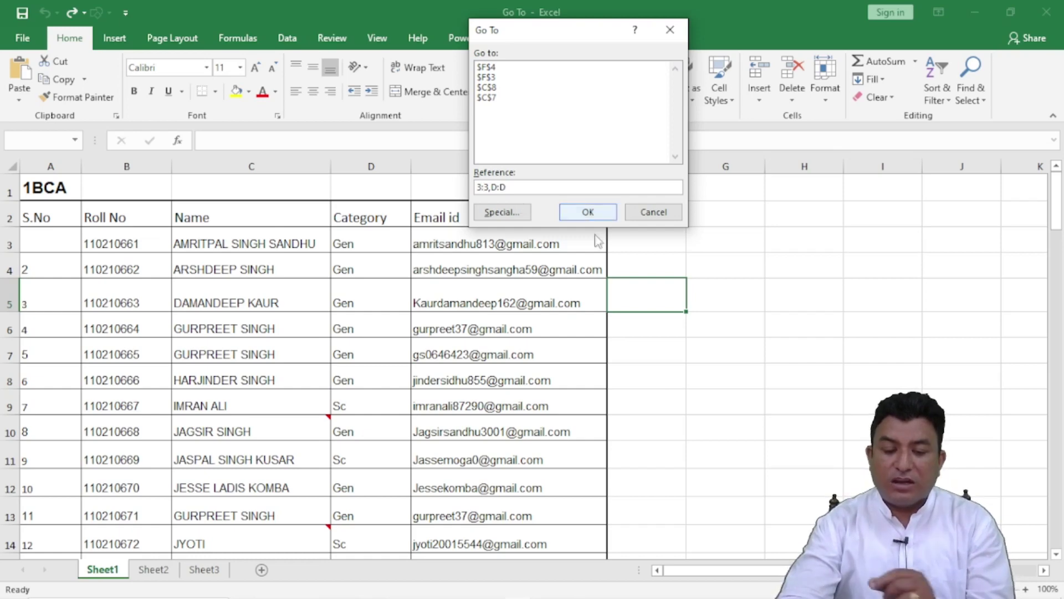
left_click(586, 211)
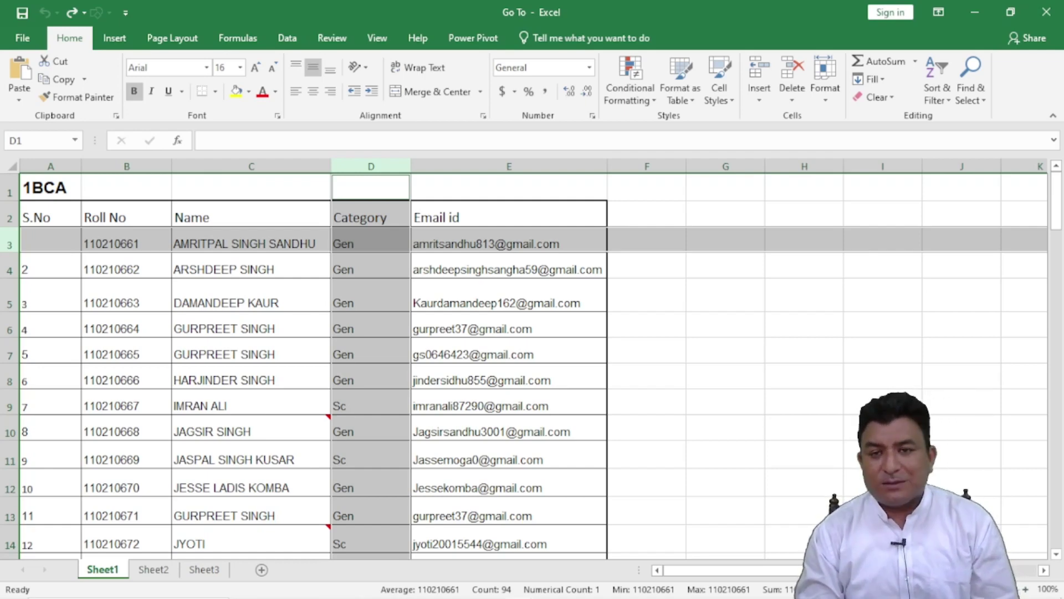
left_click(661, 317)
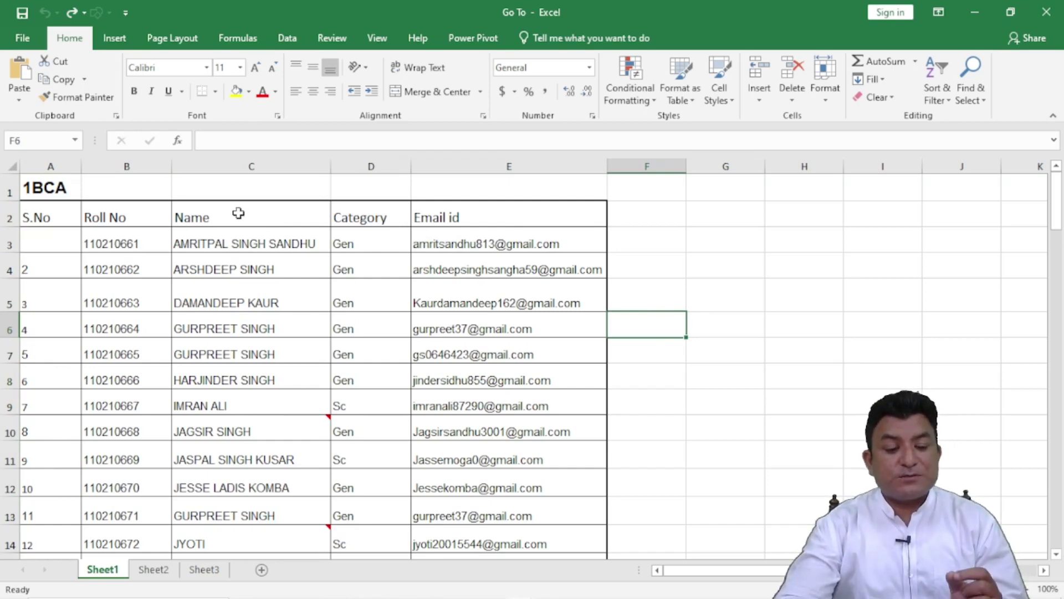
left_click(198, 244)
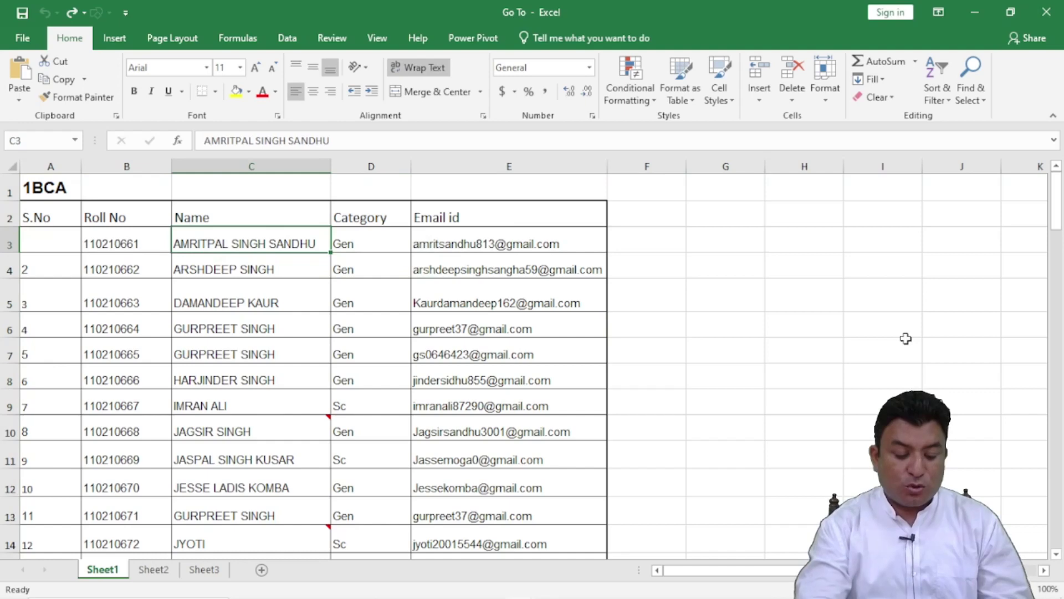
key("F5")
key("BackSpace")
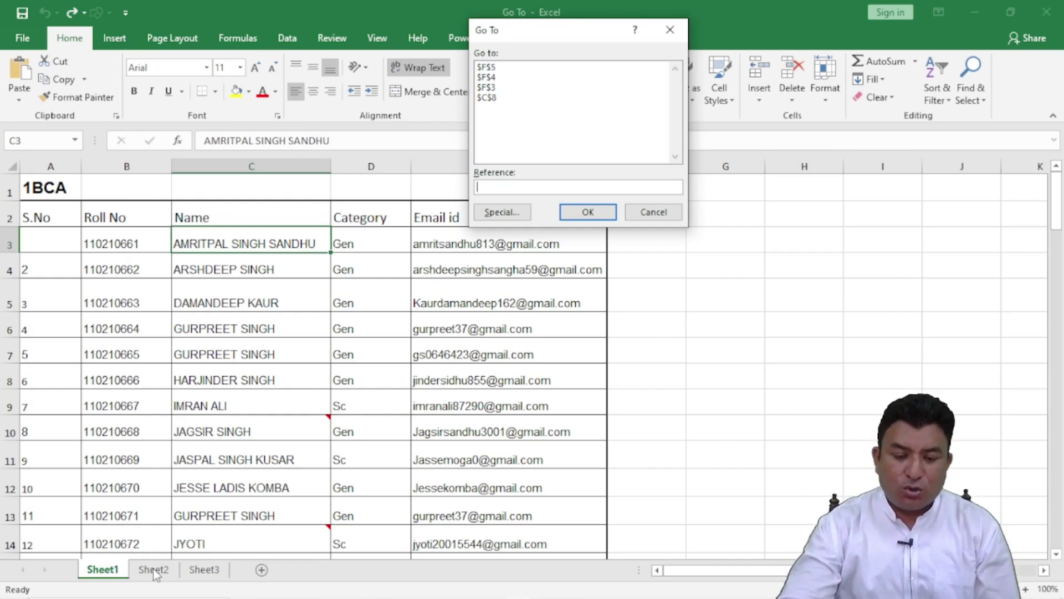
type("She")
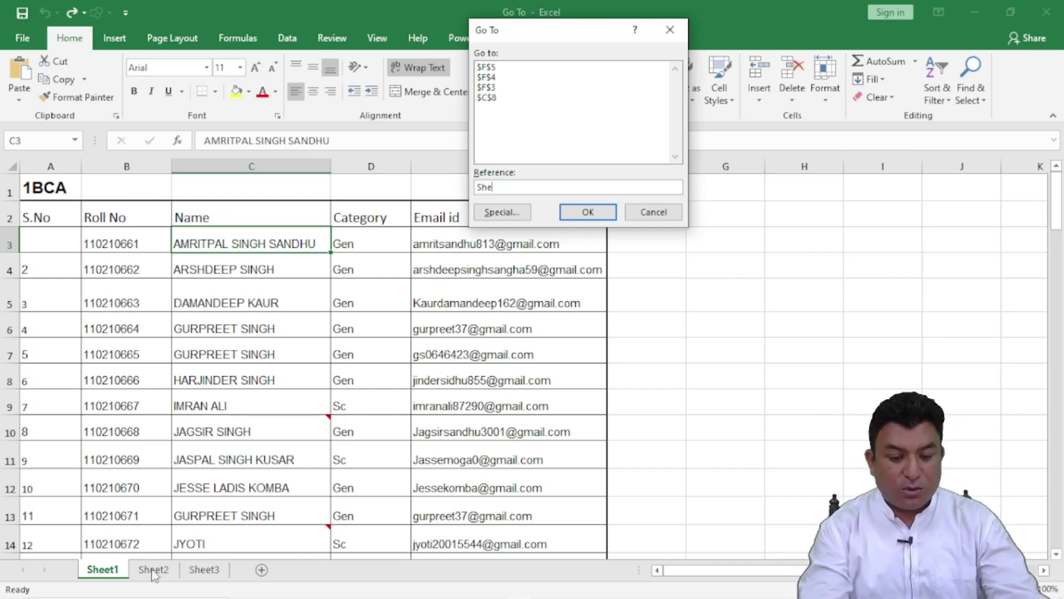
type("et2")
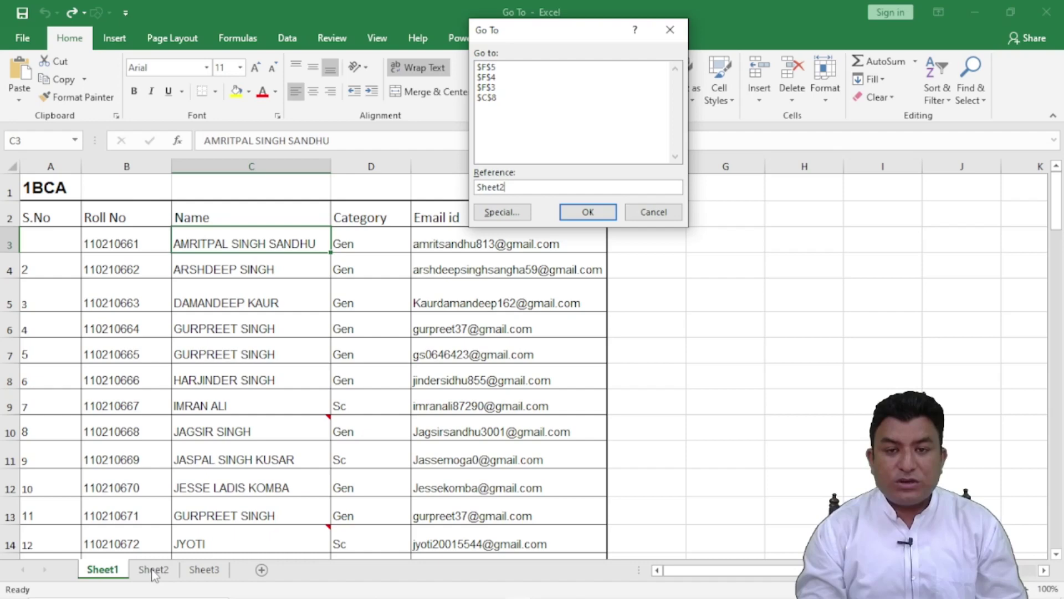
type("!")
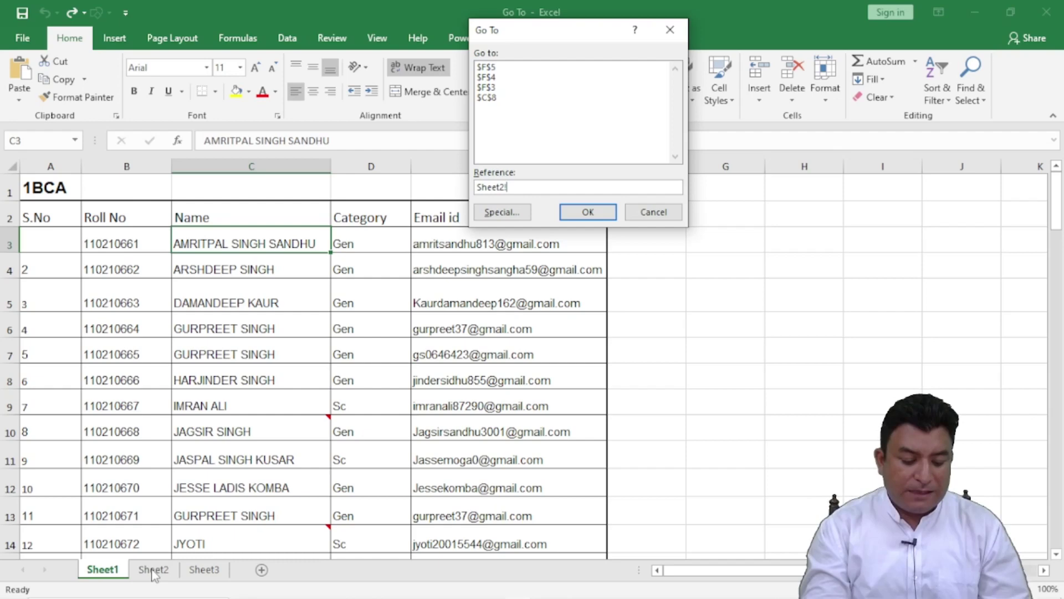
type("A1:")
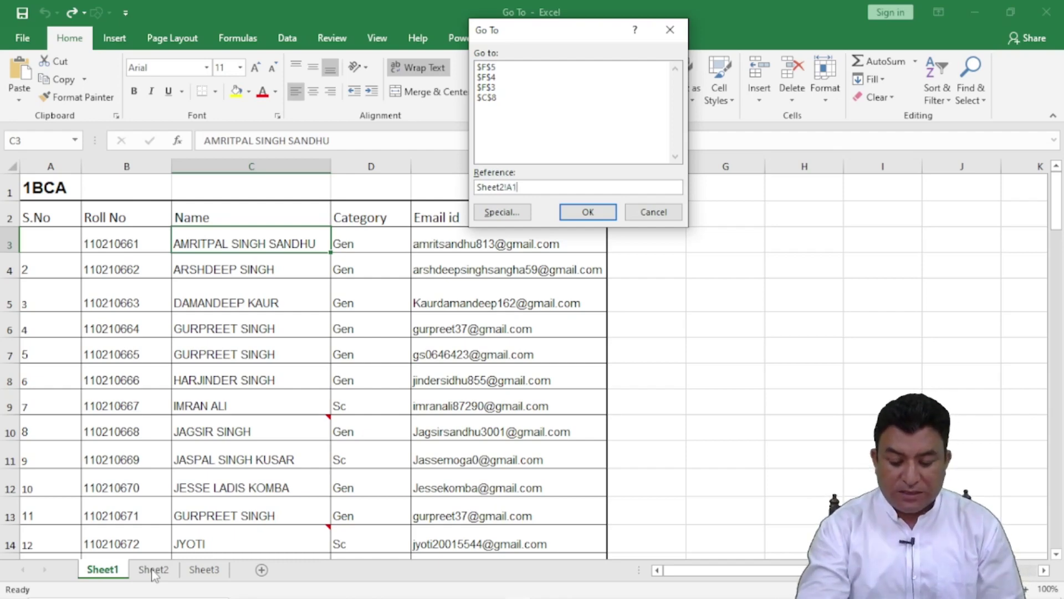
type("E21")
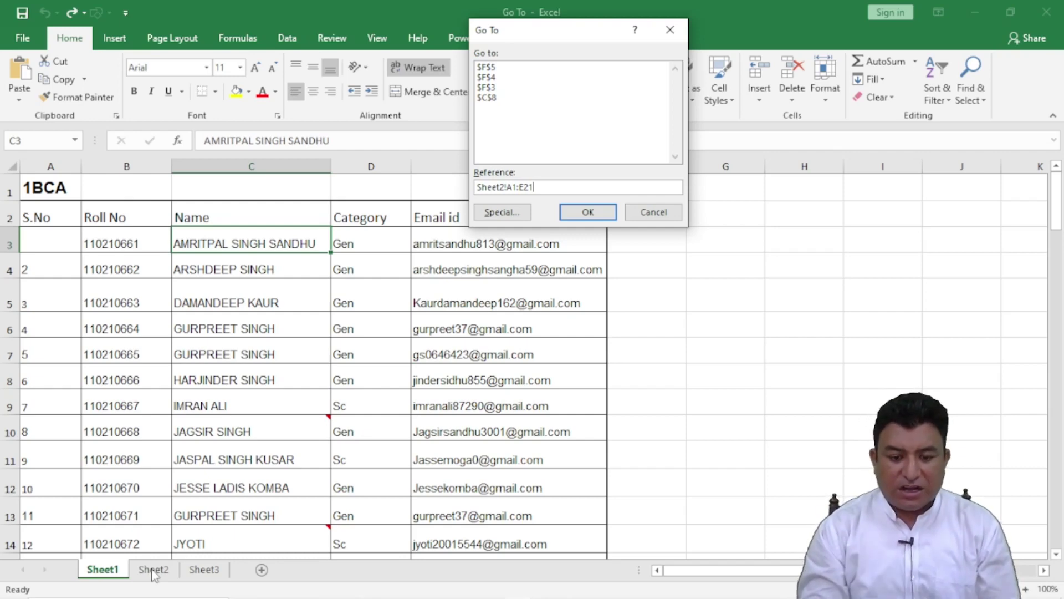
left_click(589, 213)
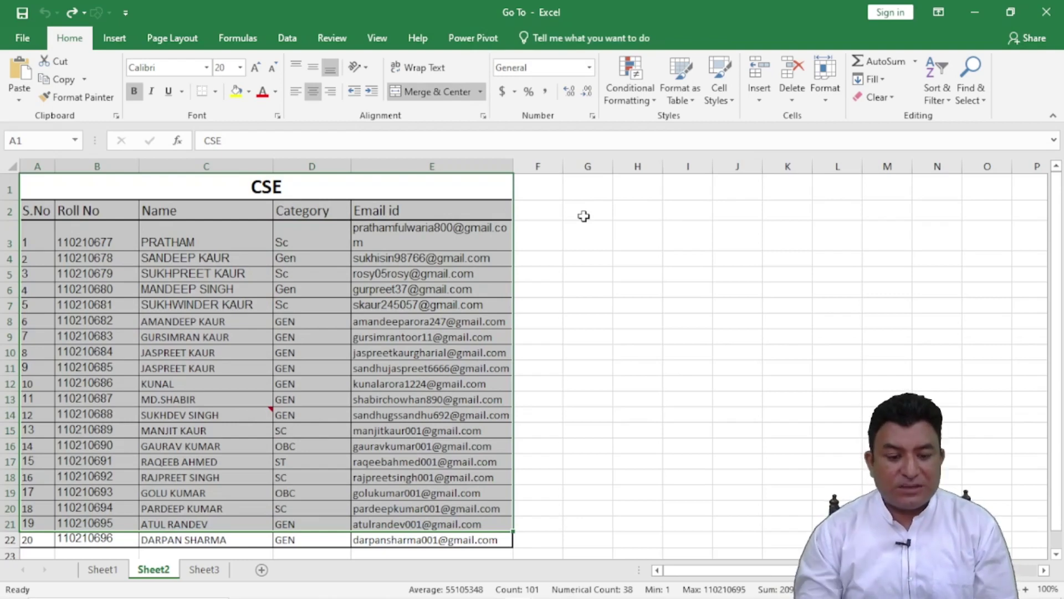
left_click(102, 569)
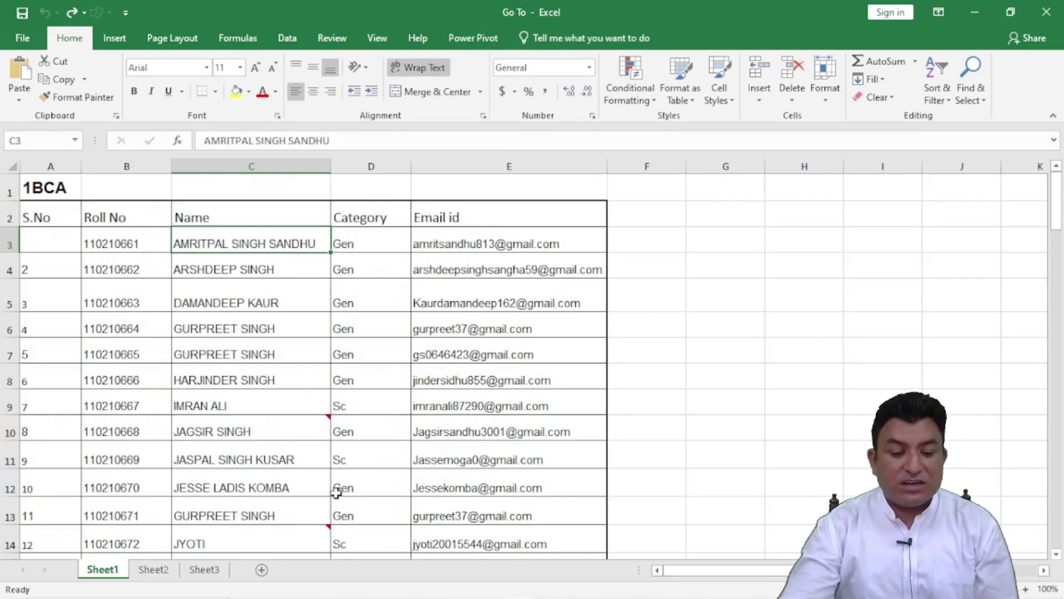
left_click(755, 322)
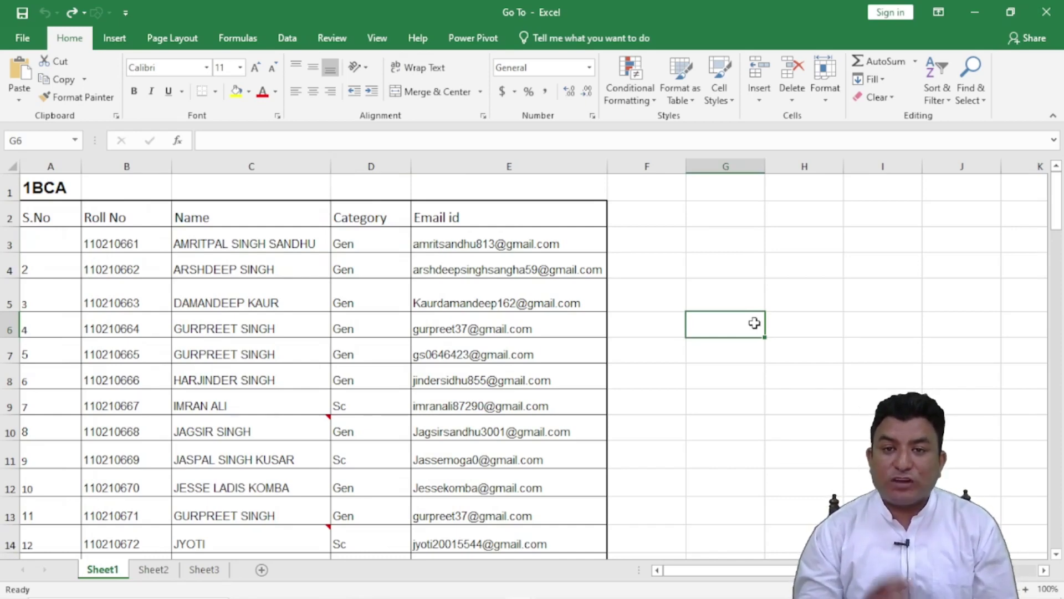
left_click(825, 379)
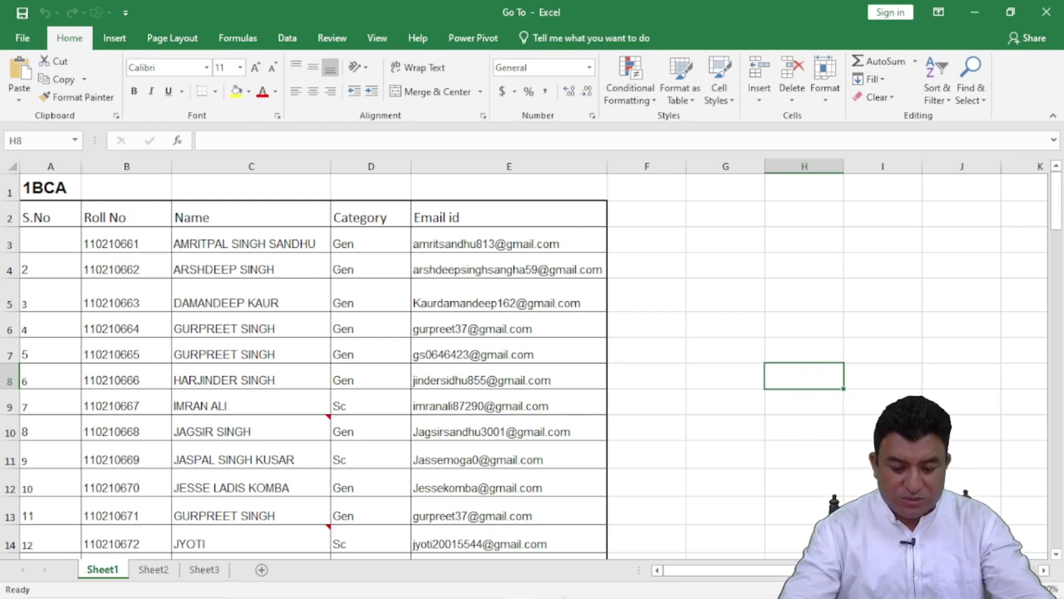
left_click(520, 587)
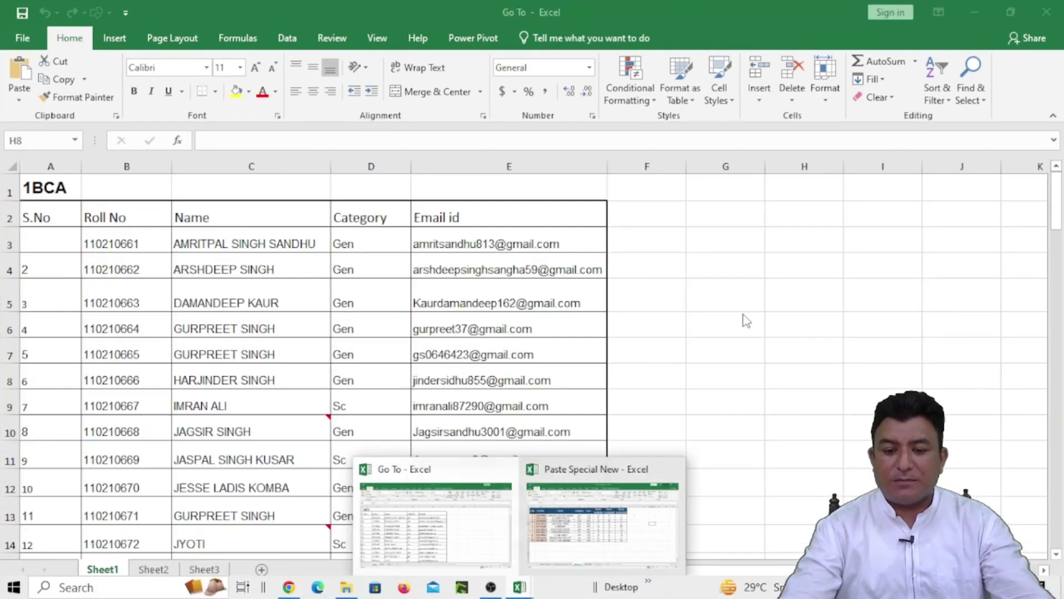
left_click(593, 503)
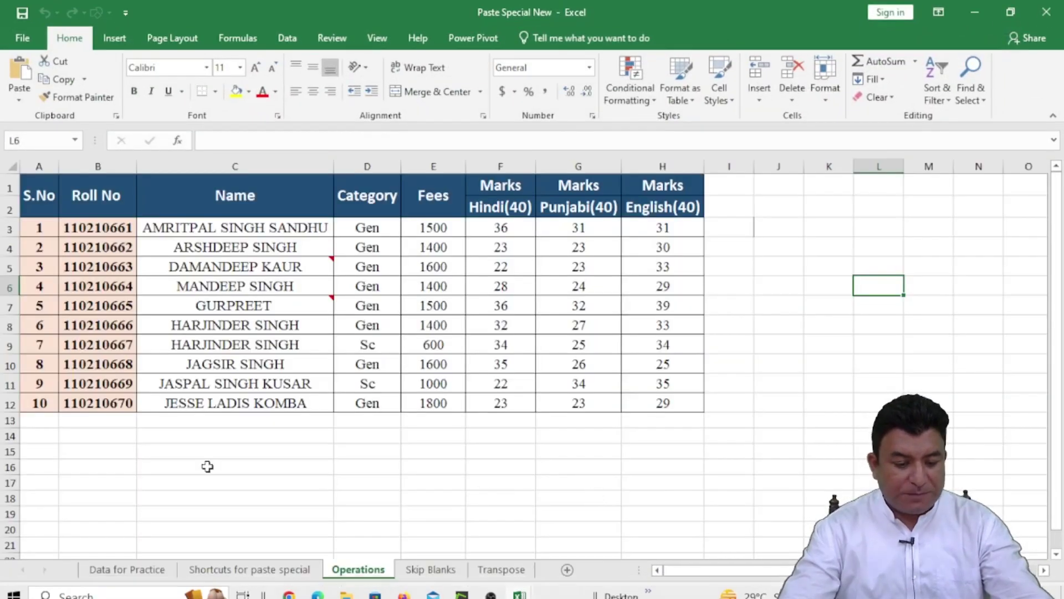
left_click(148, 571)
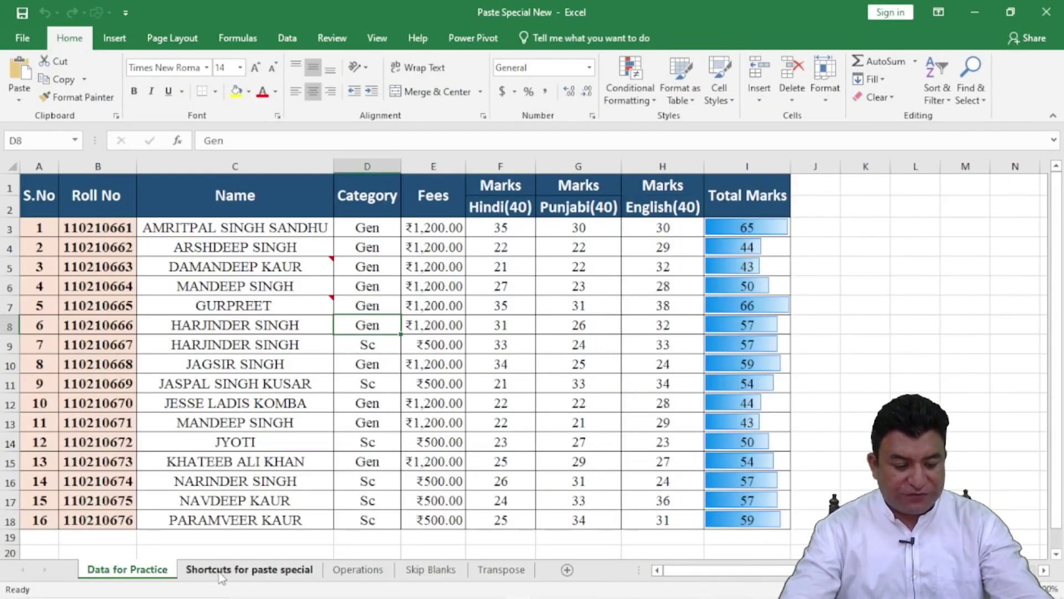
left_click(239, 571)
left_click(370, 571)
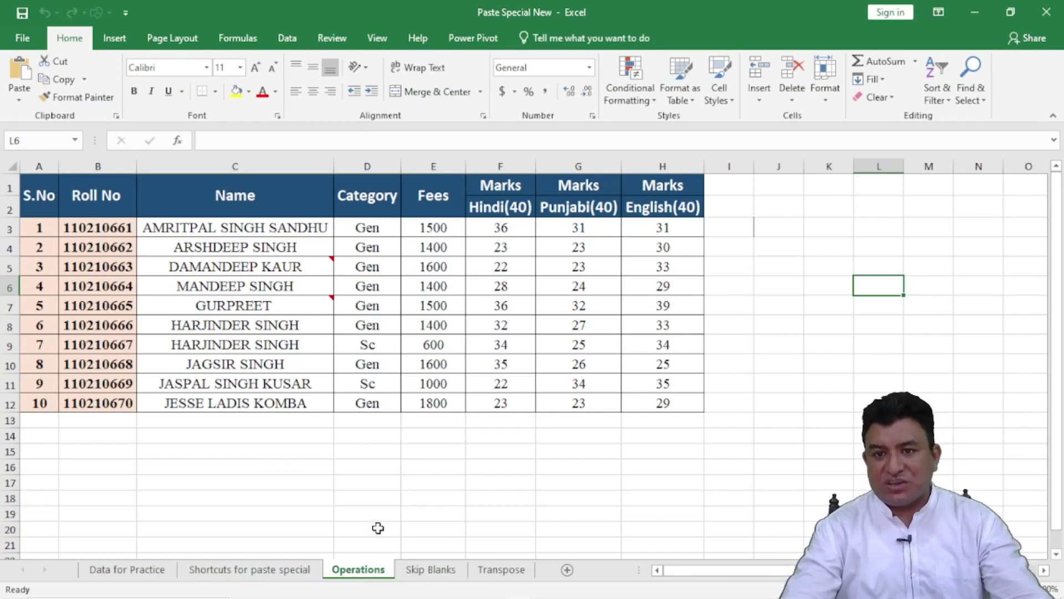
left_click(975, 12)
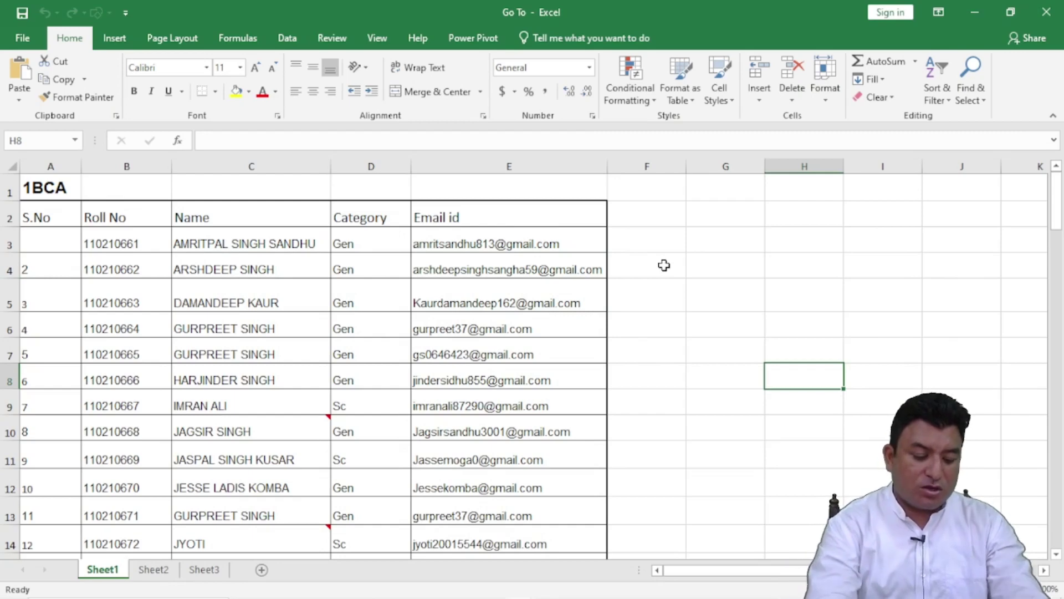
- Jump to the external reference '[Paste Special New]Operations'!A1:E15 through Go To
key("ctrl+g")
key("BackSpace")
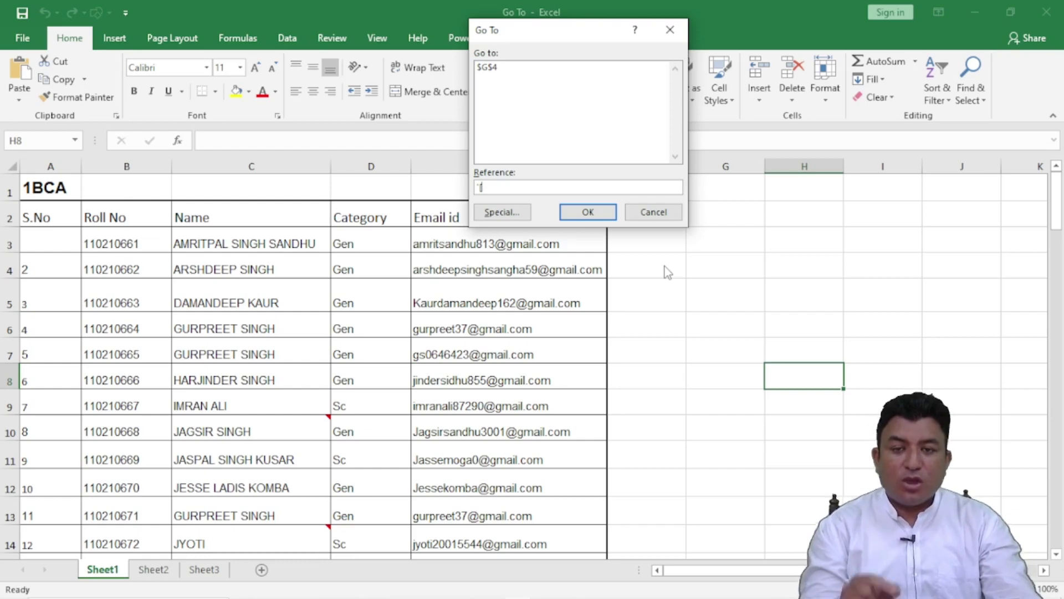
type("Paste Spe")
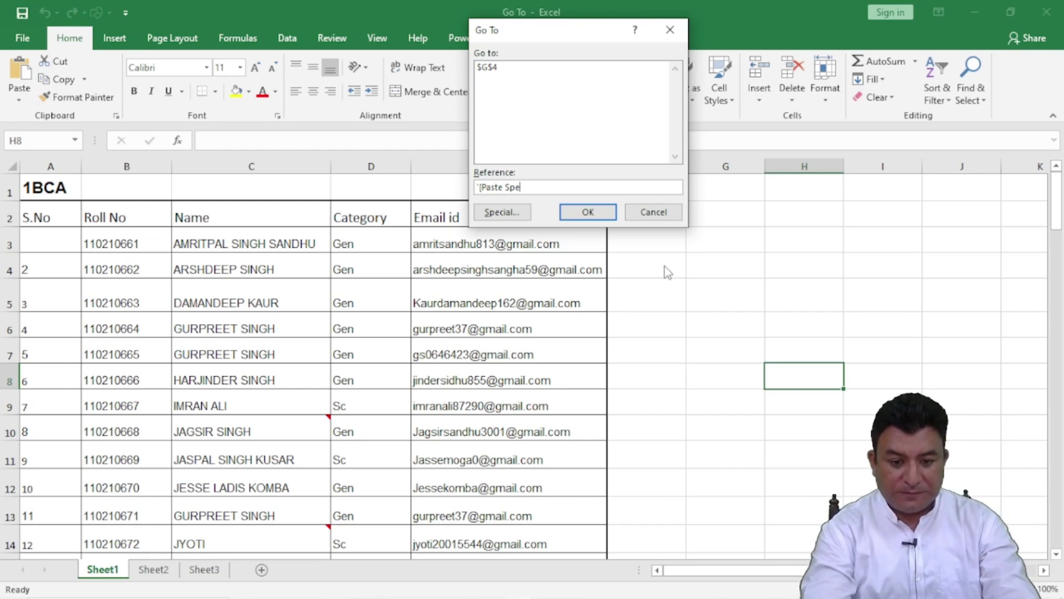
type("cial New")
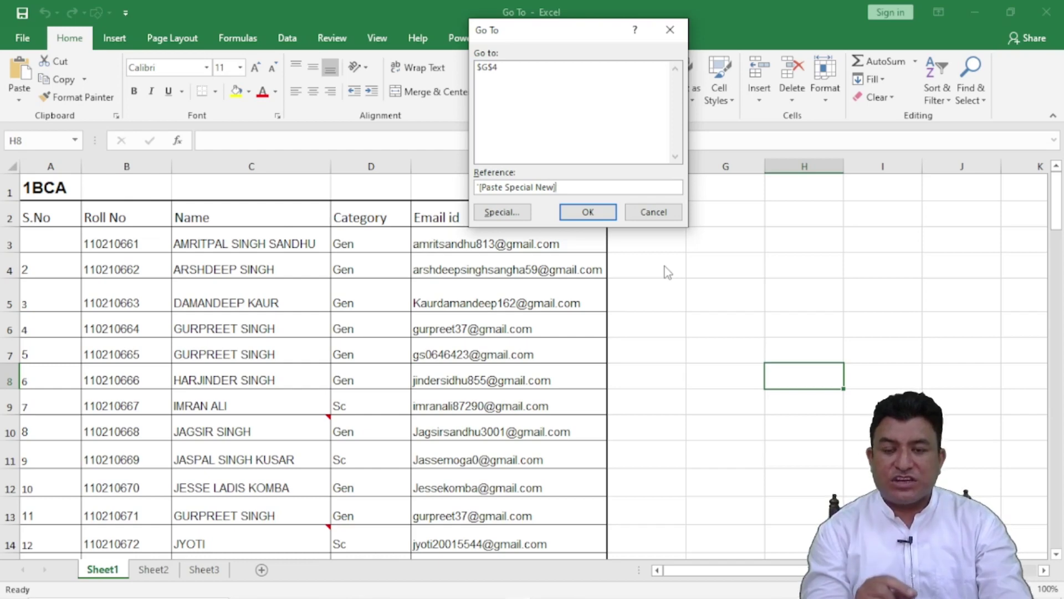
type("Op")
type("e")
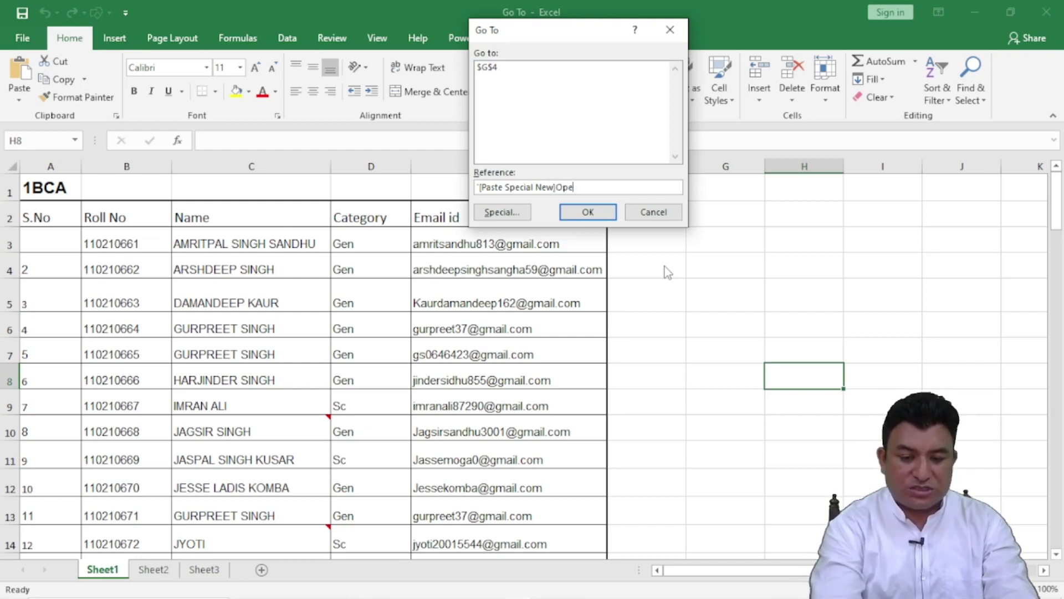
type("rations")
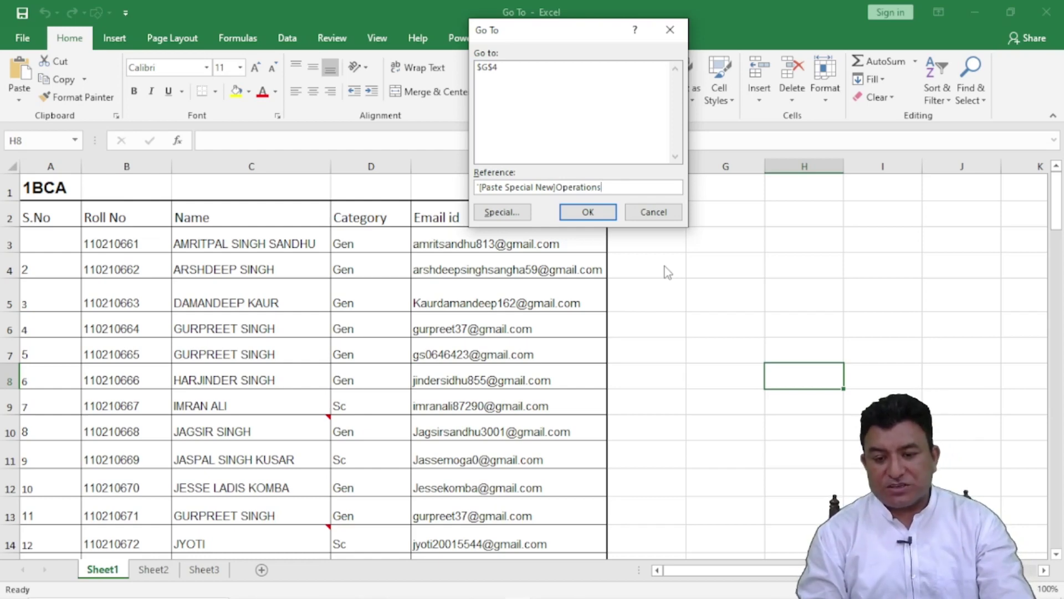
type("'")
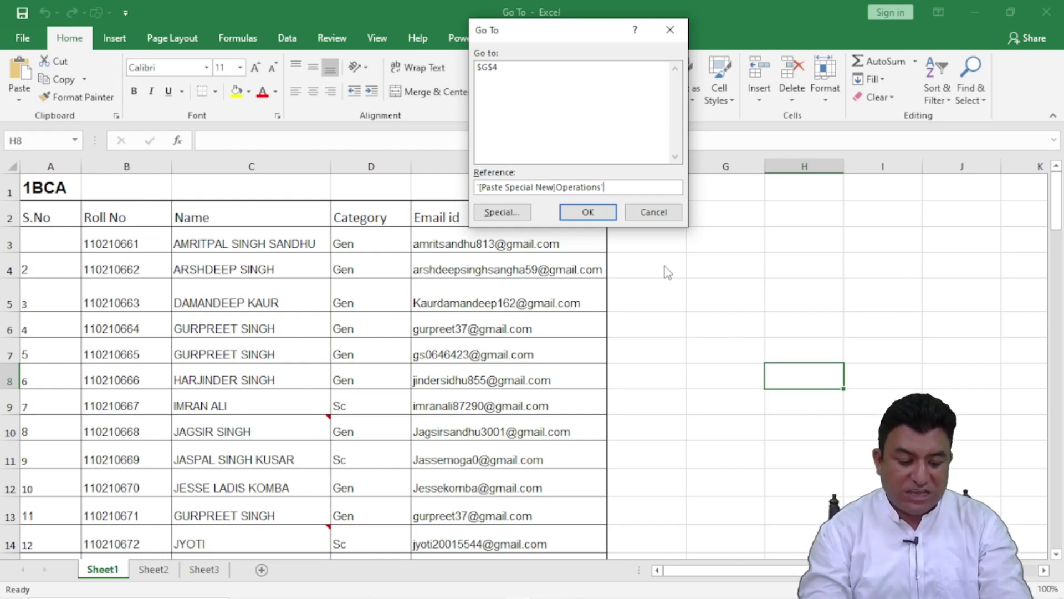
type("!")
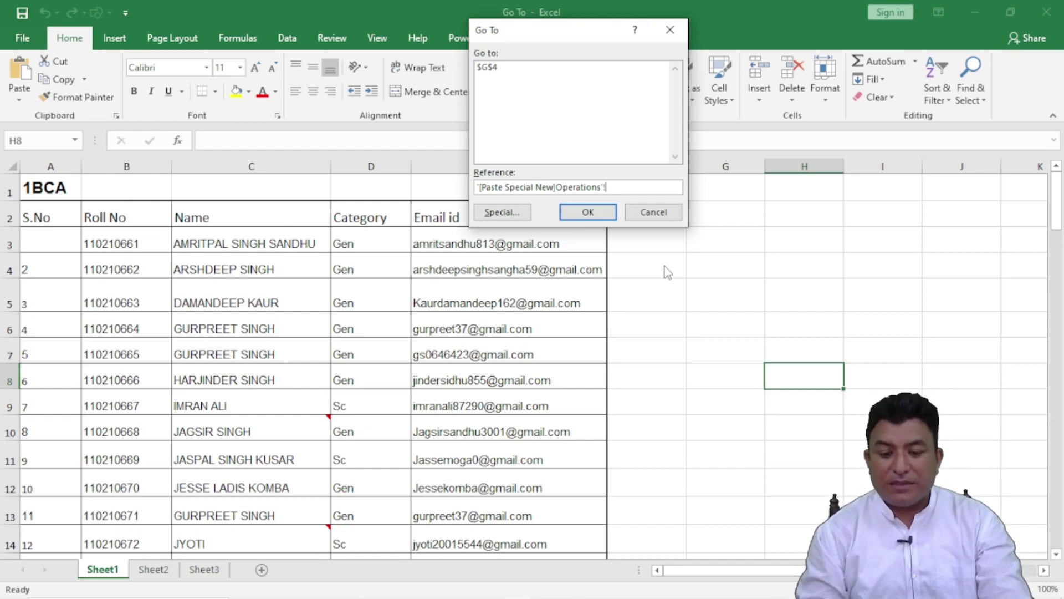
type("A1:E")
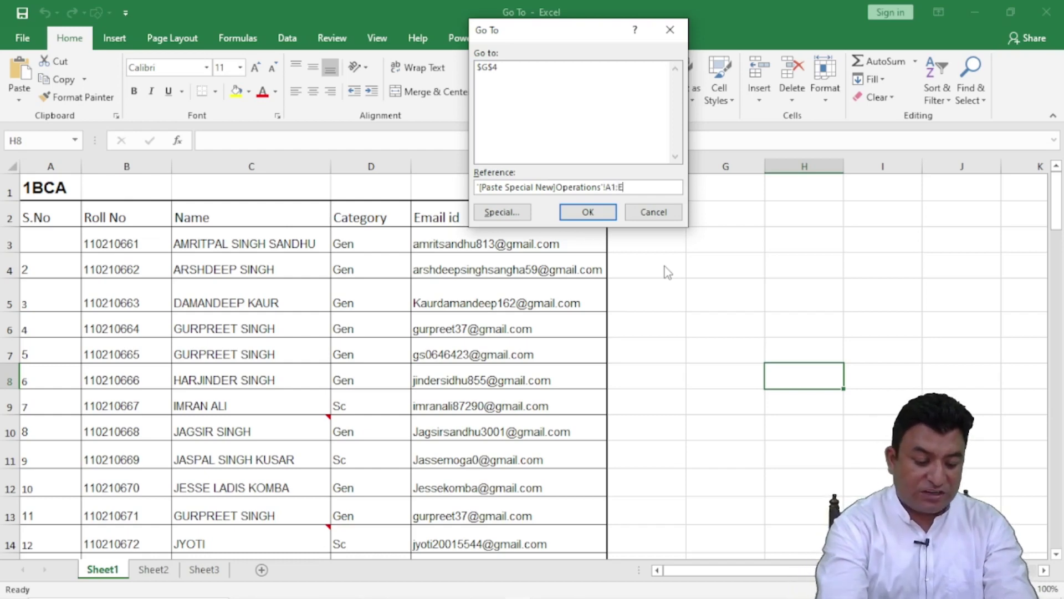
type("15")
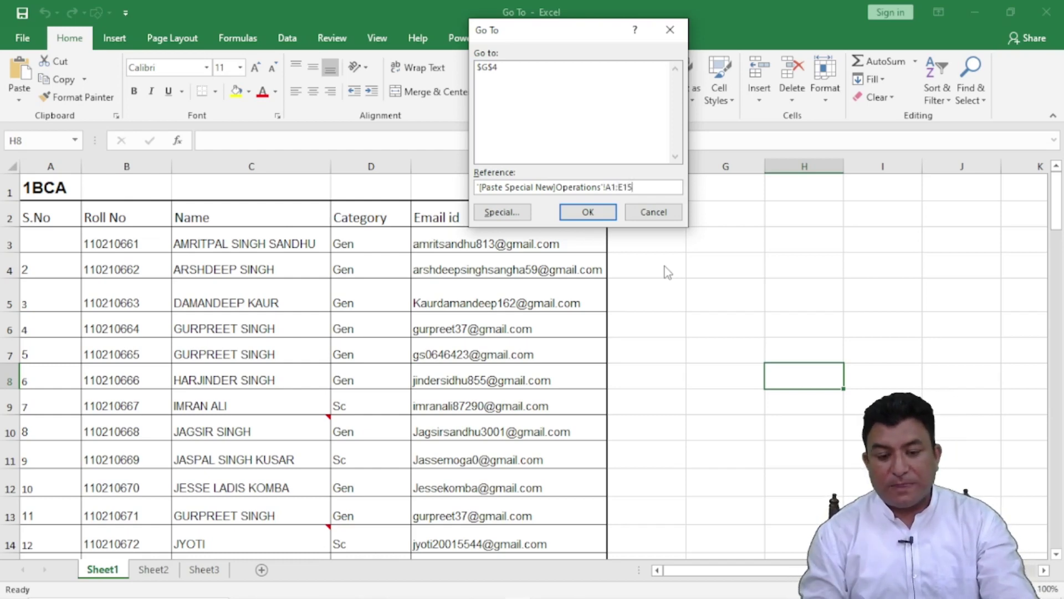
left_click(591, 216)
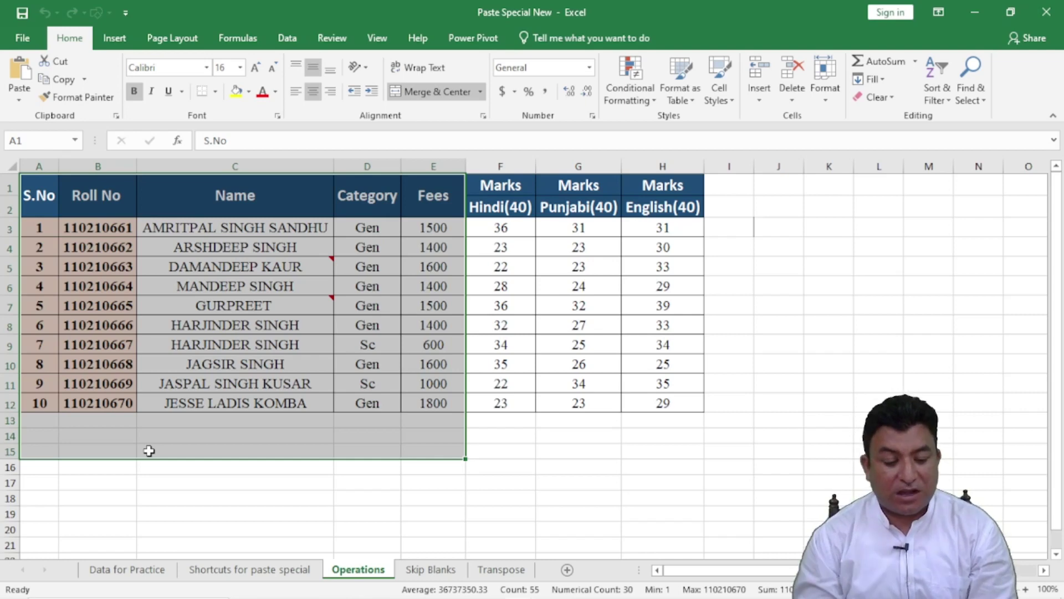
- Switch back to the Go To workbook's Sheet1 showing the 1BCA list
key("alt+Tab")
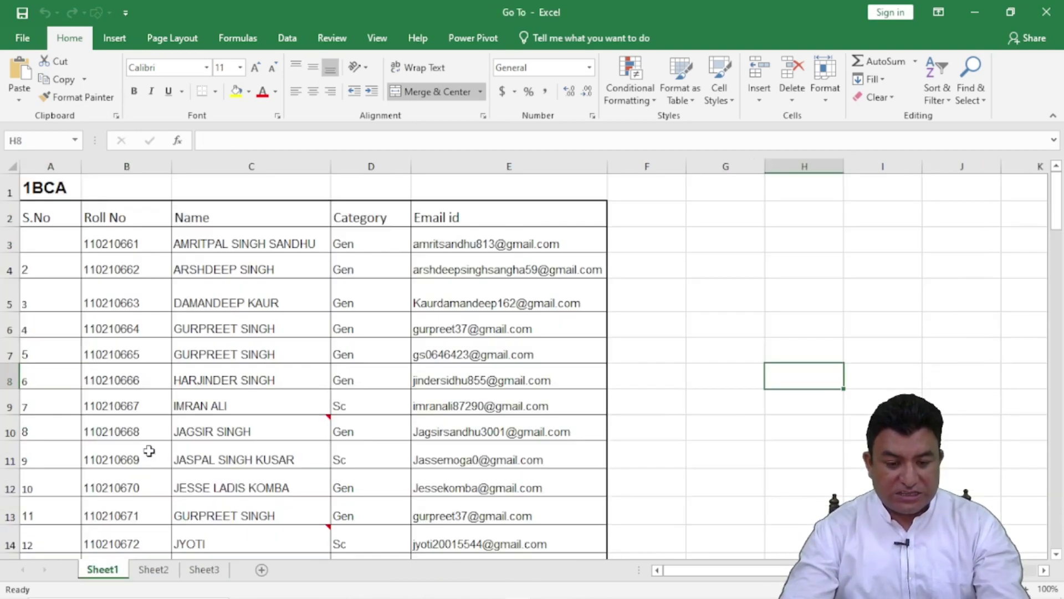
left_click(756, 268)
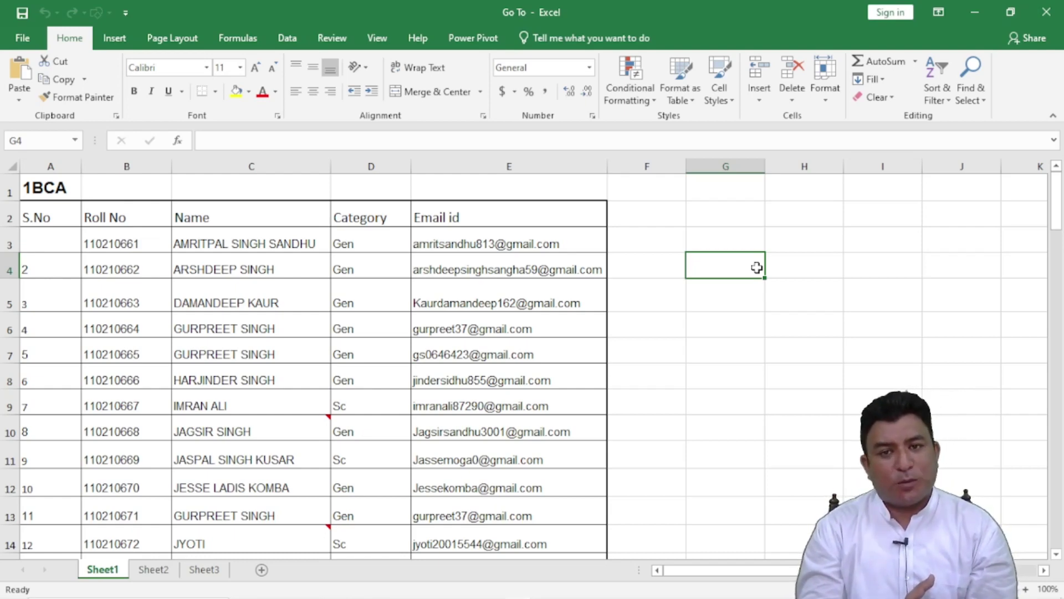
- Select A1:E18, the full 1BCA list with its title, and right-click inside it
left_click(191, 283)
scroll(176, 304, "down", 3)
scroll(173, 305, "up", 3)
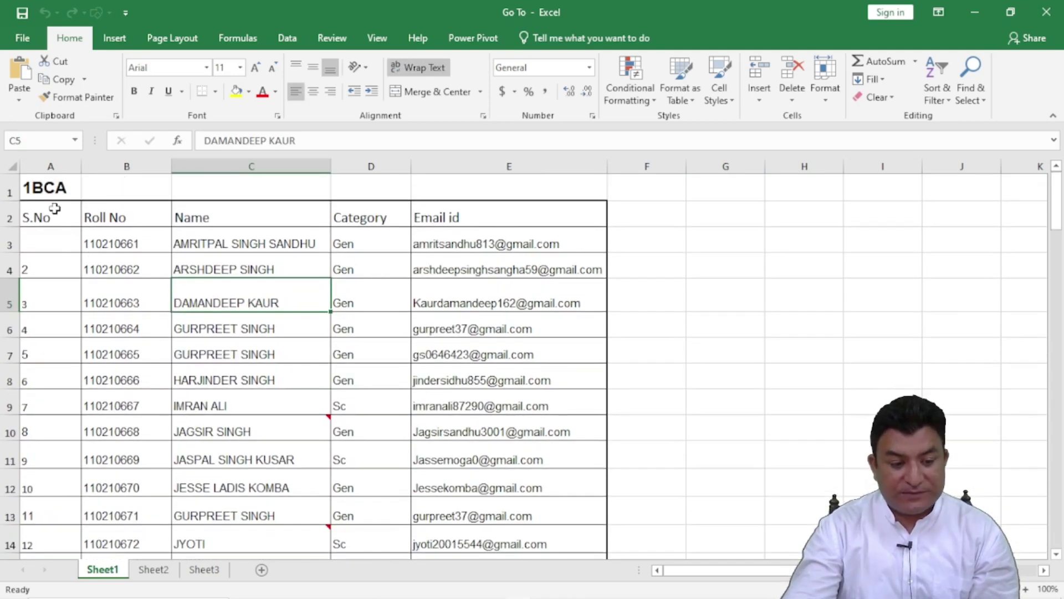
mouse_move(45, 191)
left_mouse_down()
mouse_move(527, 278)
mouse_move(546, 484)
mouse_move(541, 570)
mouse_move(544, 404)
left_mouse_up()
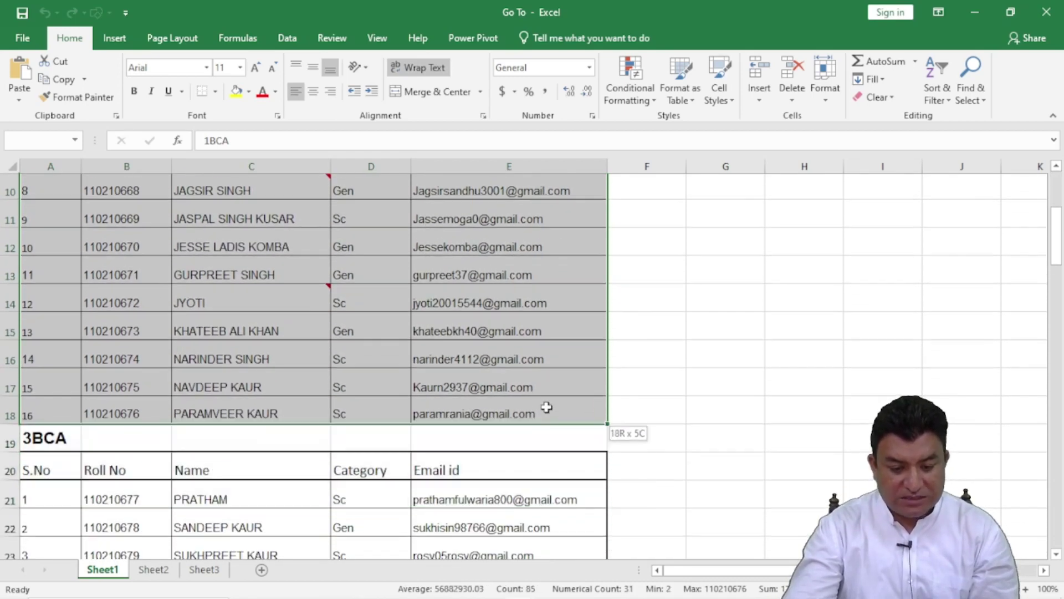
scroll(299, 291, "up", 3)
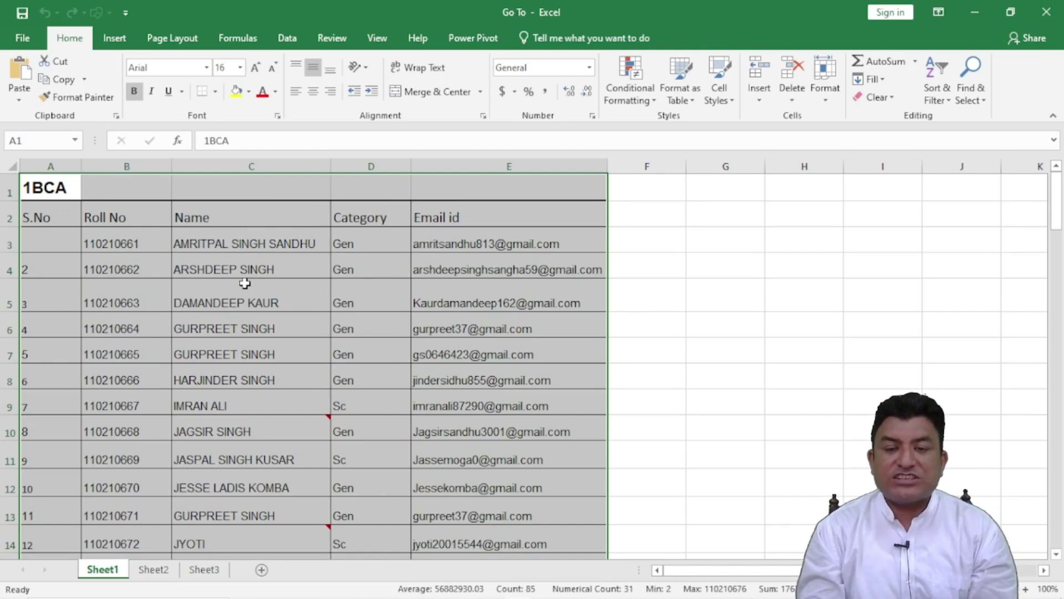
right_click(297, 247)
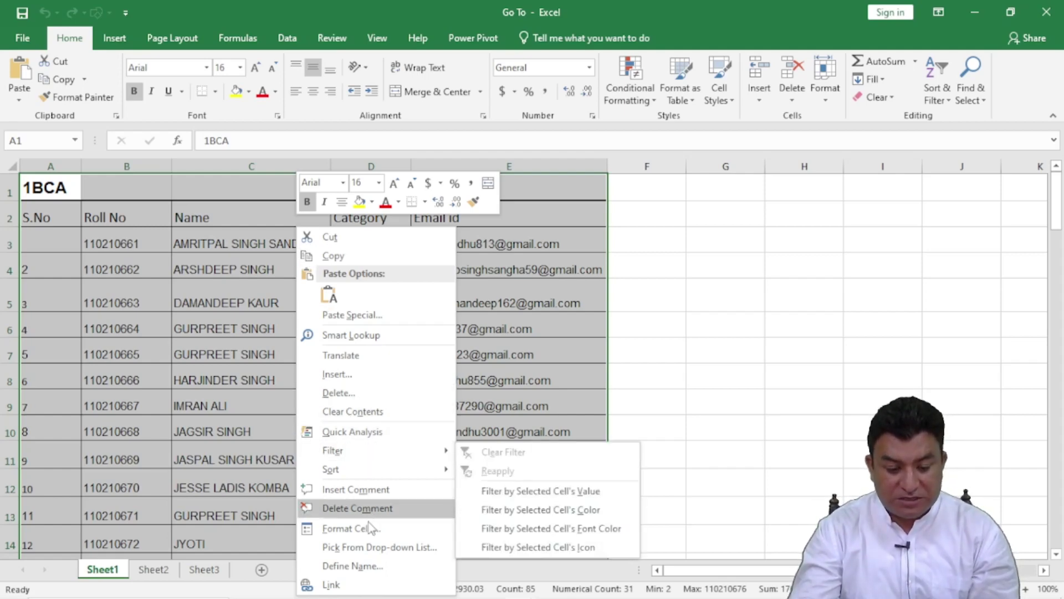
- Define the workbook-scoped name _1BCA referring to Sheet1!$A$1:$E$18
left_click(352, 566)
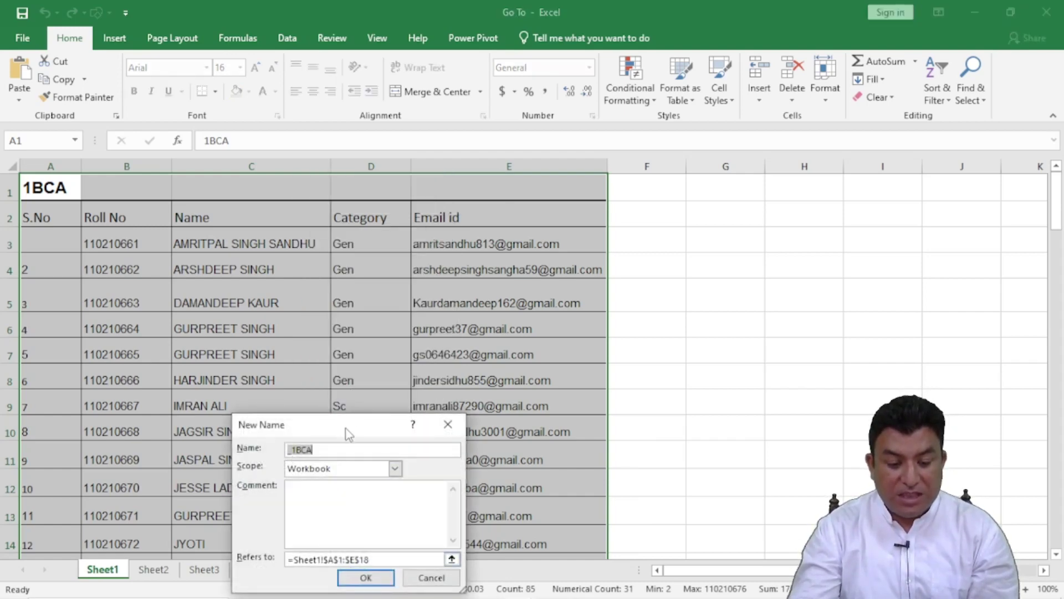
left_click_drag(346, 432, 532, 152)
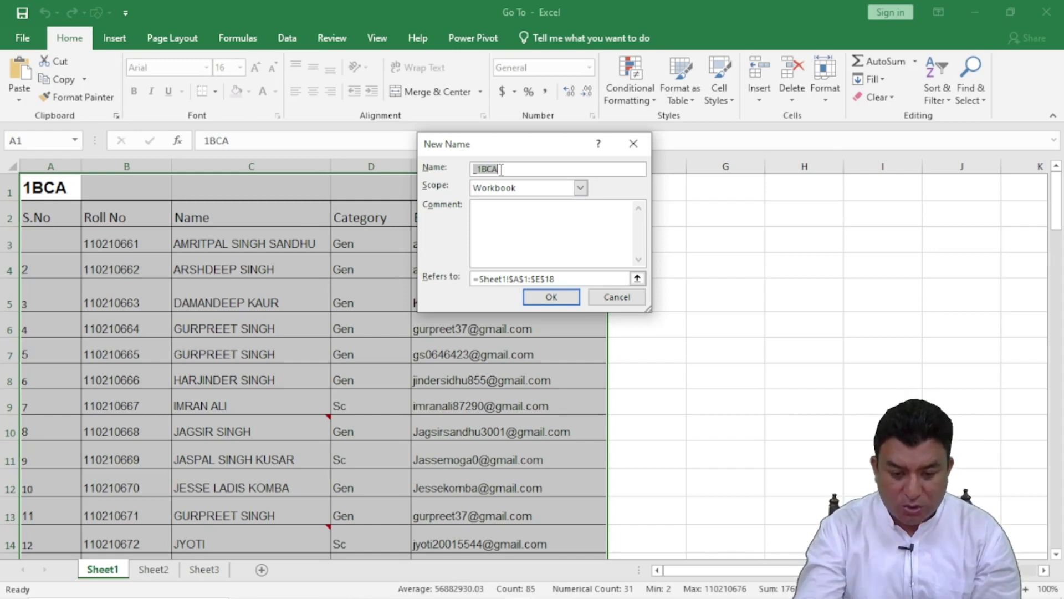
left_click_drag(569, 278, 472, 279)
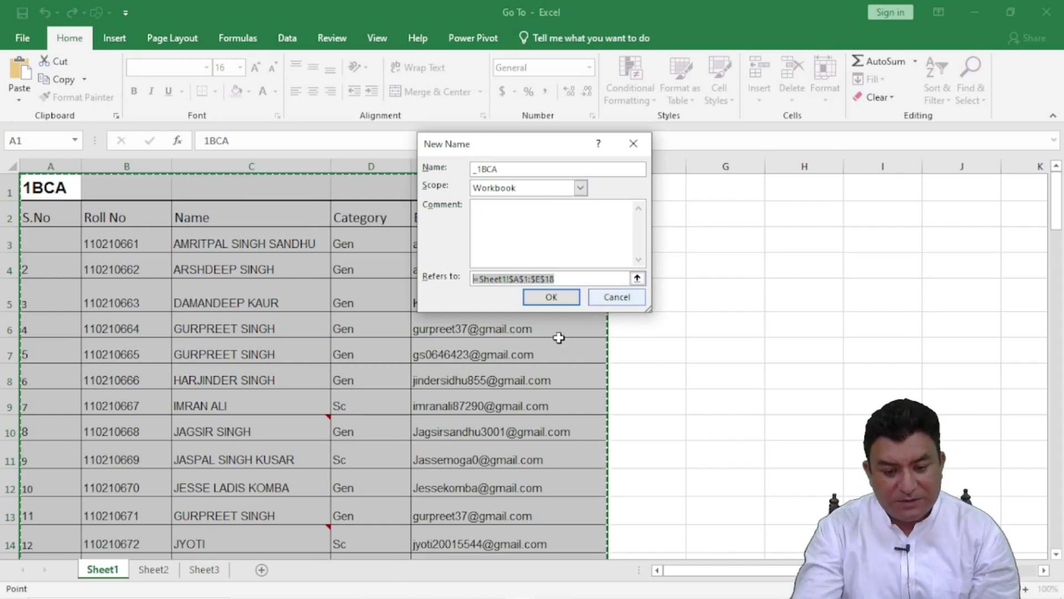
left_click(571, 279)
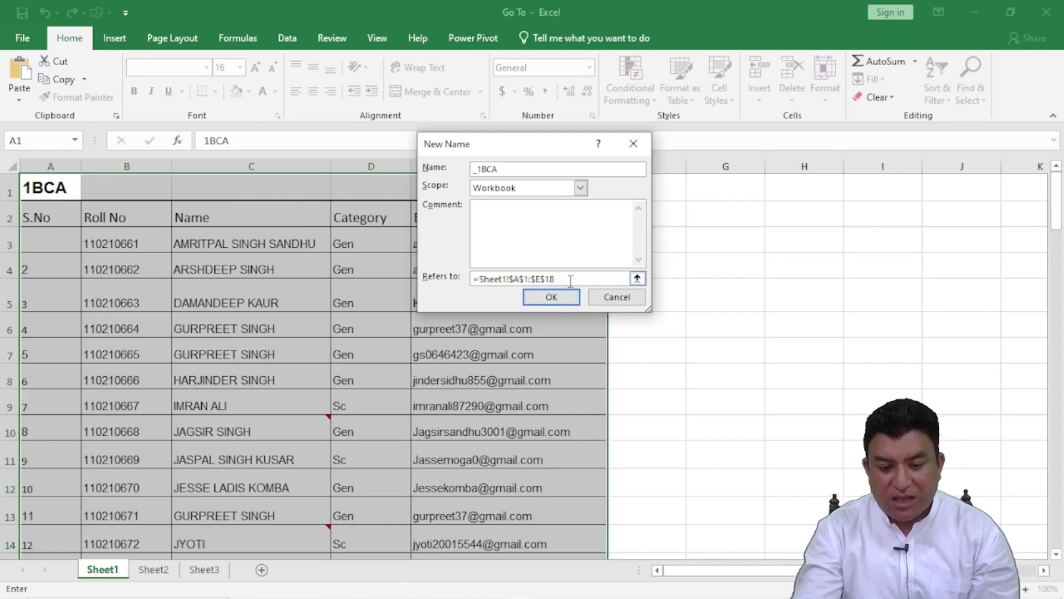
left_click(507, 167)
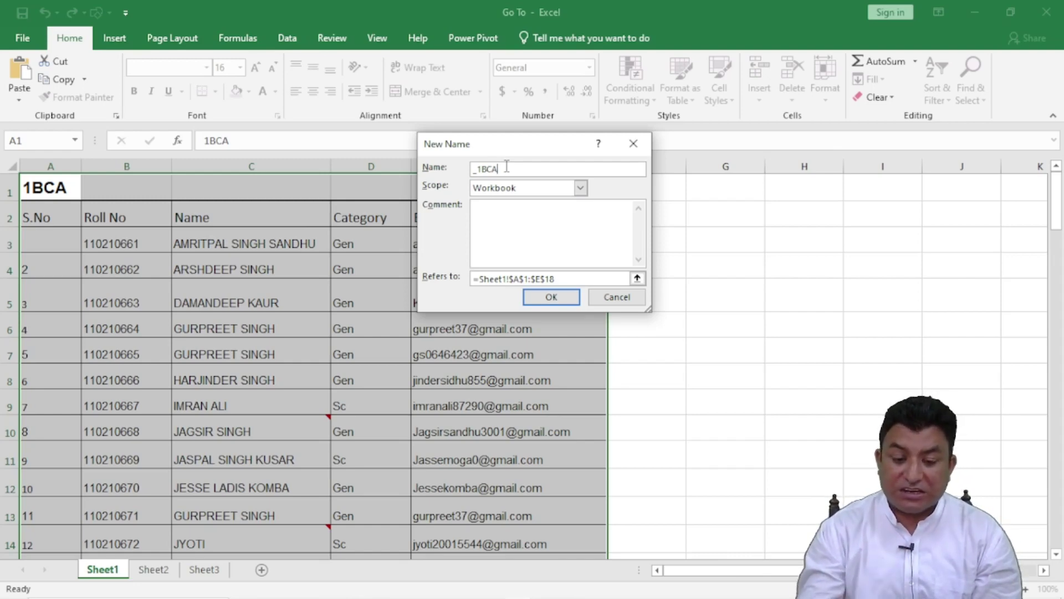
left_click(551, 297)
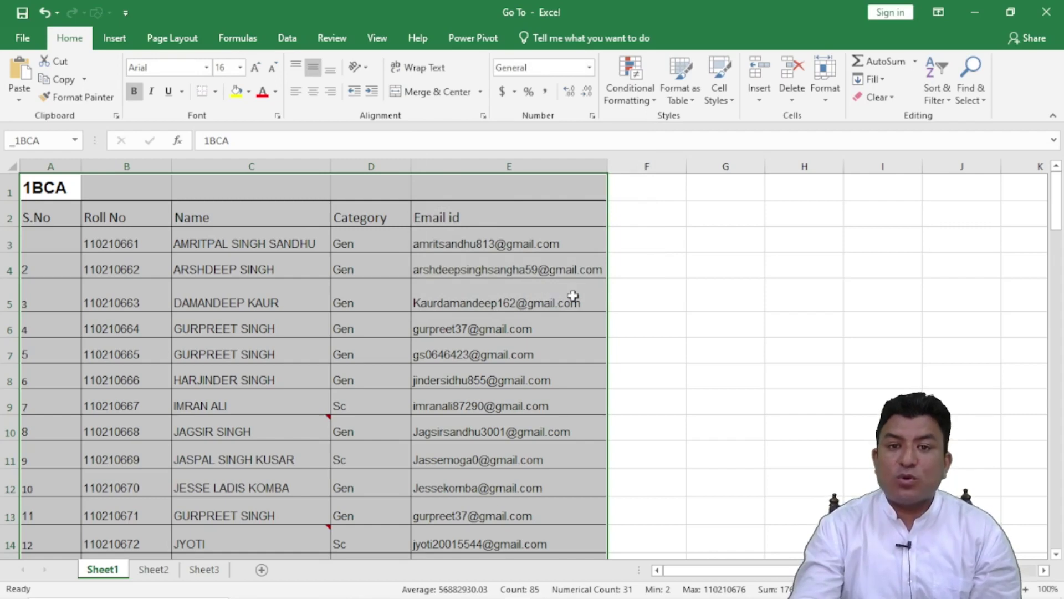
left_click(667, 271)
- Select the 3BCA list A19:E40 and name it _3BCA with workbook scope
scroll(627, 280, "down", 2)
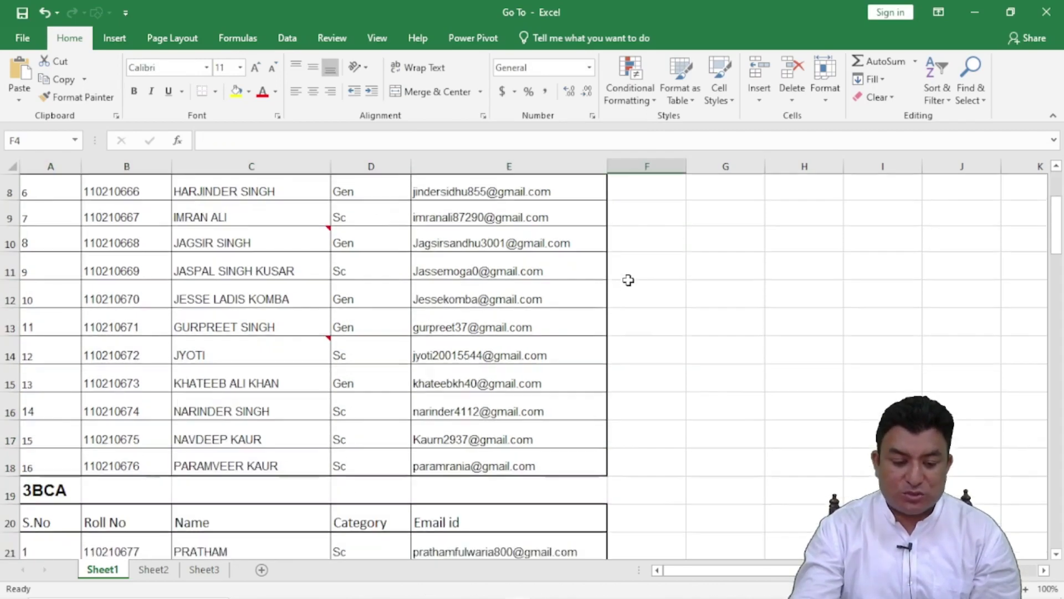
scroll(627, 280, "down", 3)
mouse_move(124, 249)
left_mouse_down()
mouse_move(535, 471)
mouse_move(535, 417)
left_mouse_up()
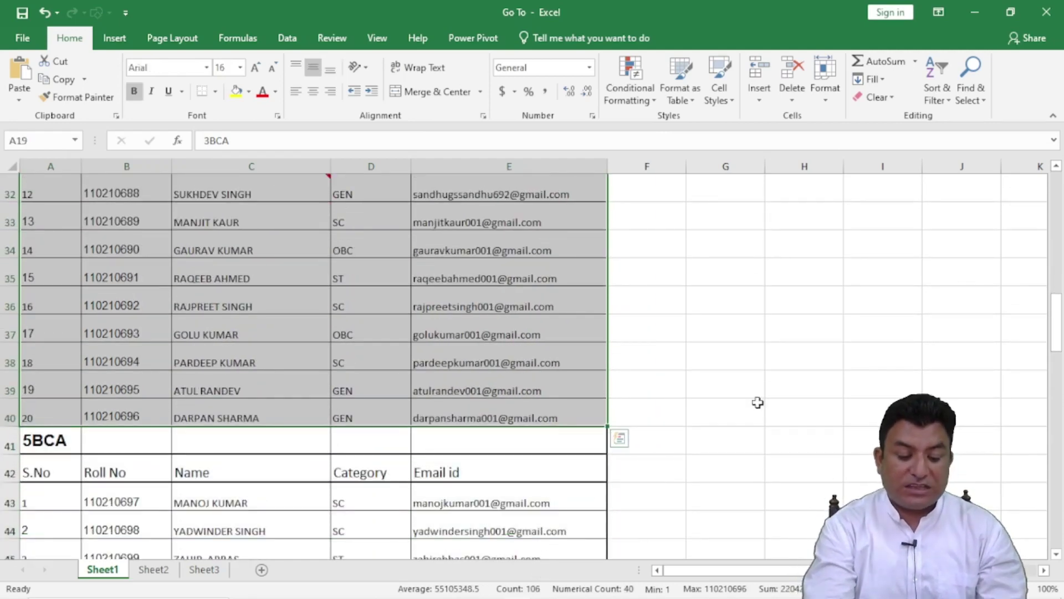
right_click(404, 282)
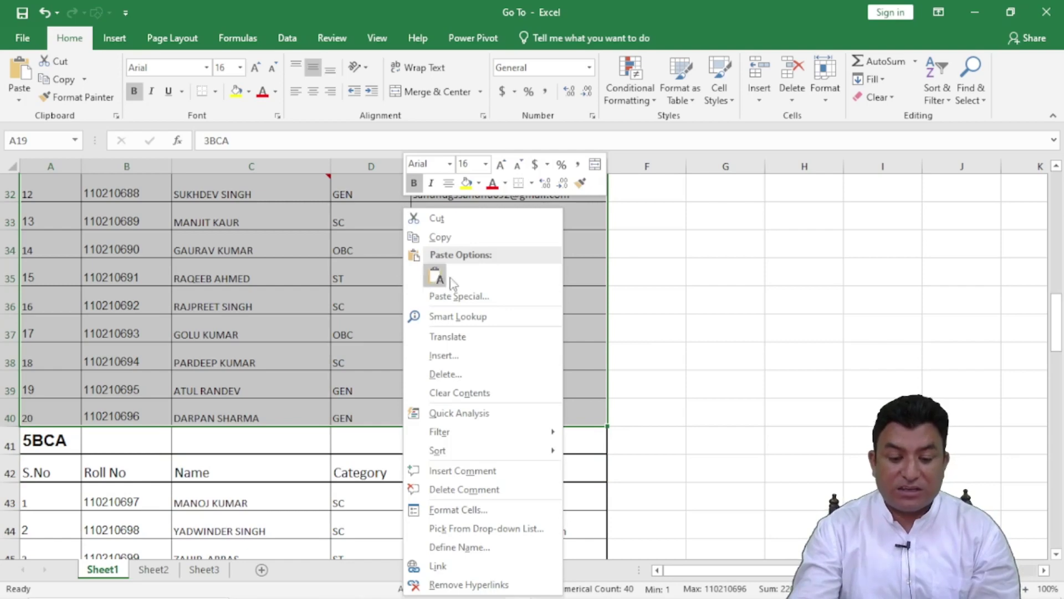
left_click(480, 547)
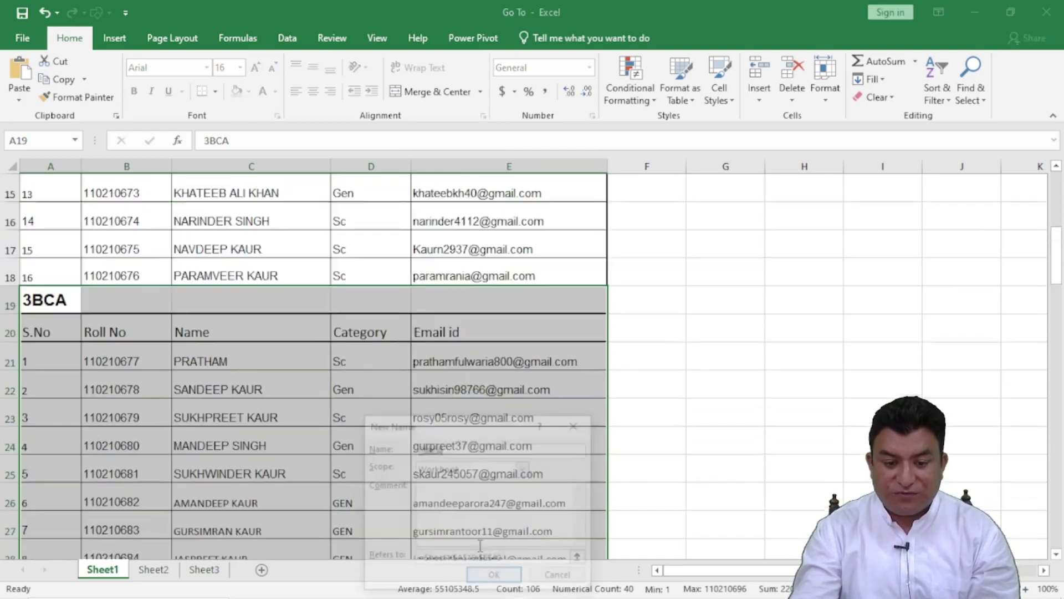
left_click_drag(477, 427, 438, 182)
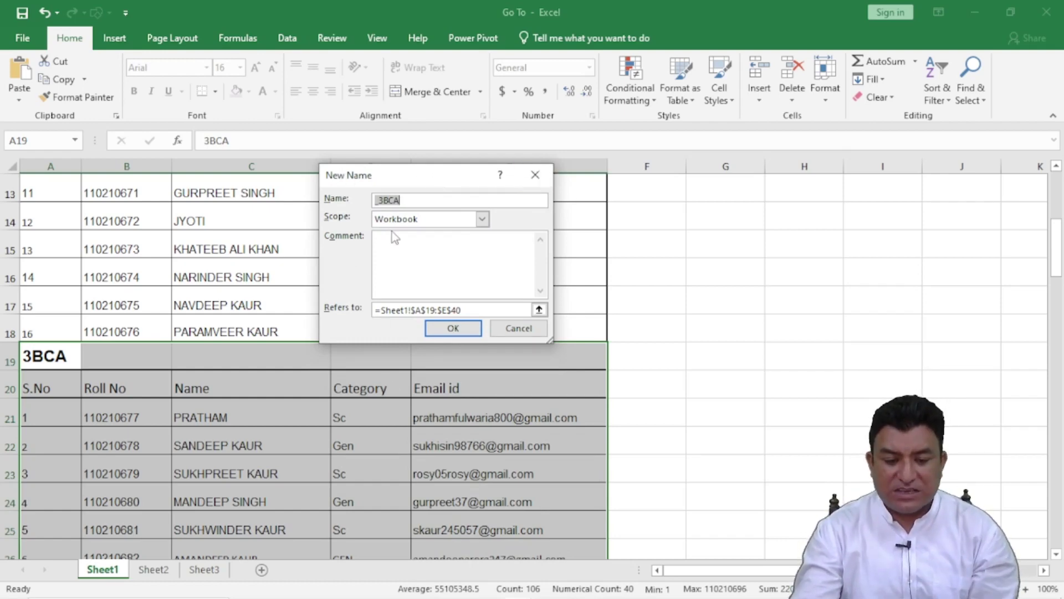
left_click(453, 327)
- Scroll down and select the 5BCA list A41:E52
scroll(454, 324, "down", 2)
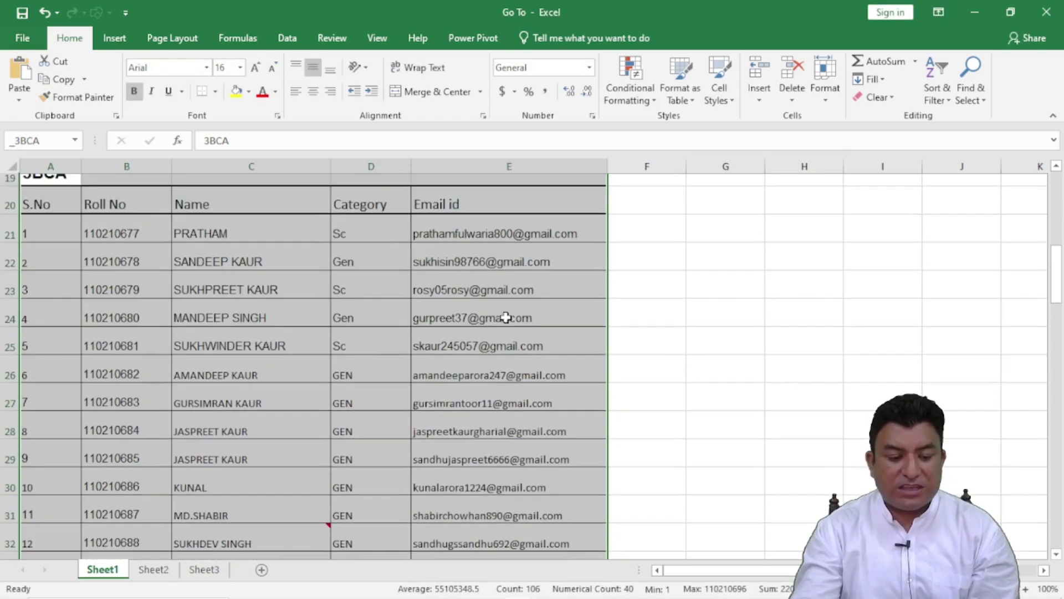
scroll(502, 319, "down", 3)
scroll(502, 319, "down", 3)
scroll(502, 320, "down", 2)
scroll(502, 320, "up", 3)
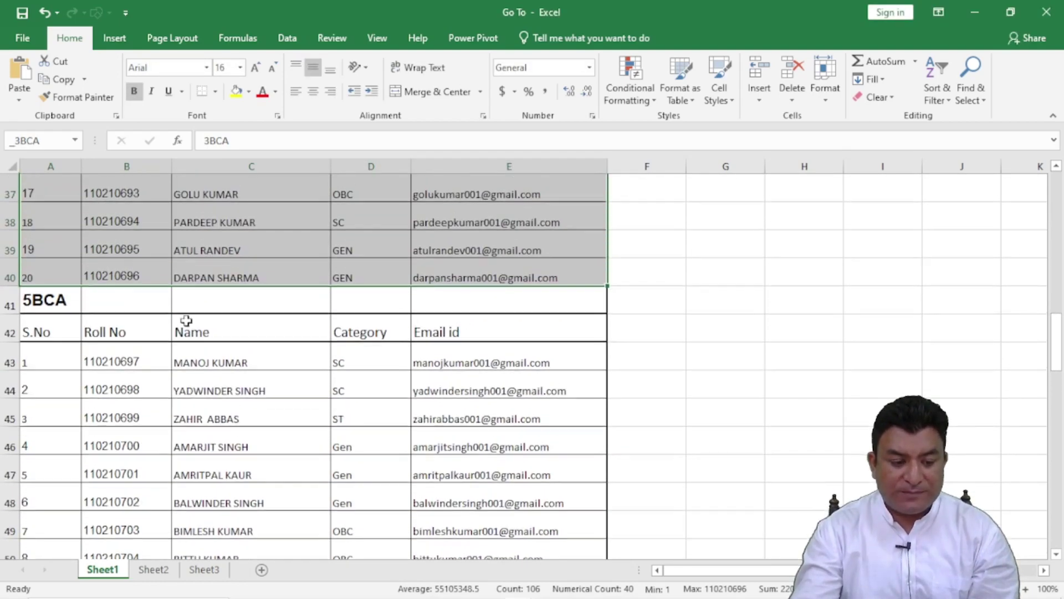
mouse_move(52, 301)
left_mouse_down()
mouse_move(502, 516)
mouse_move(502, 496)
left_mouse_up()
- Name the selected A41:E52 list _5BCA with workbook scope, then scroll back up
right_click(354, 267)
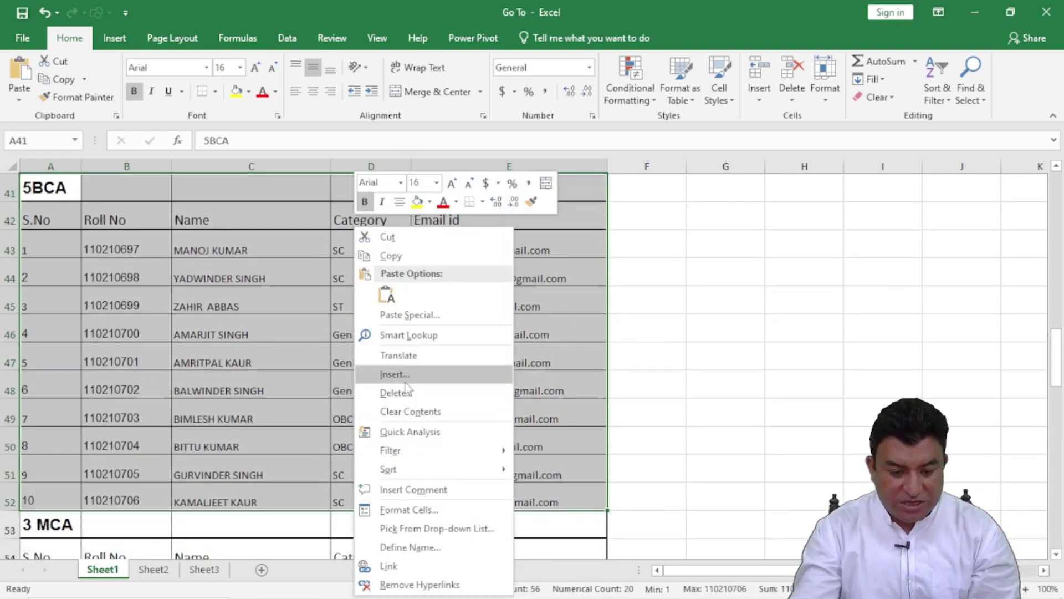
left_click(407, 547)
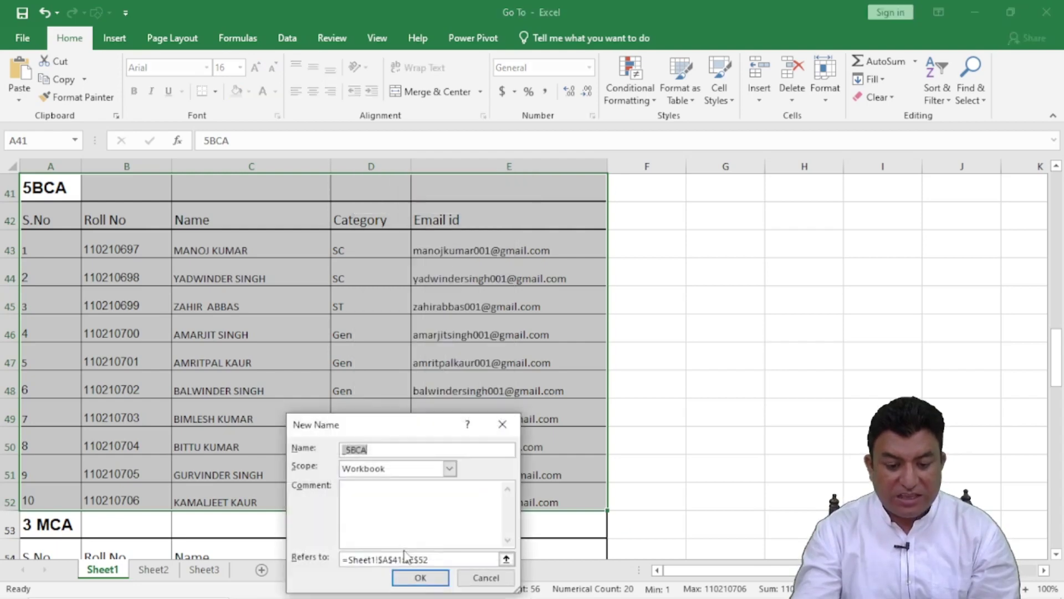
left_click_drag(390, 429, 373, 158)
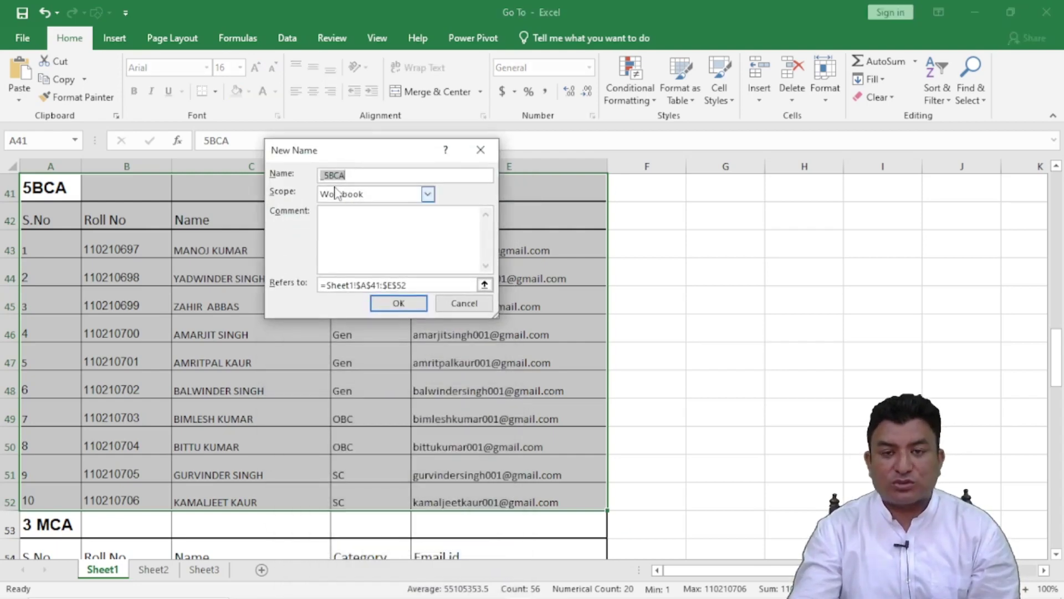
left_click(383, 303)
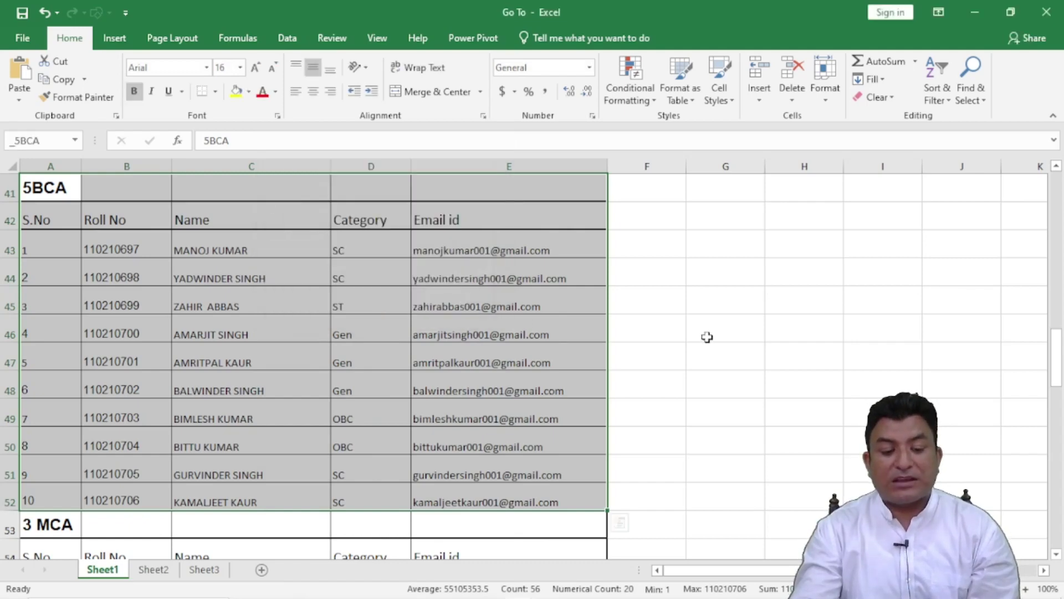
left_click(707, 337)
scroll(372, 416, "up", 10)
scroll(370, 414, "up", 3)
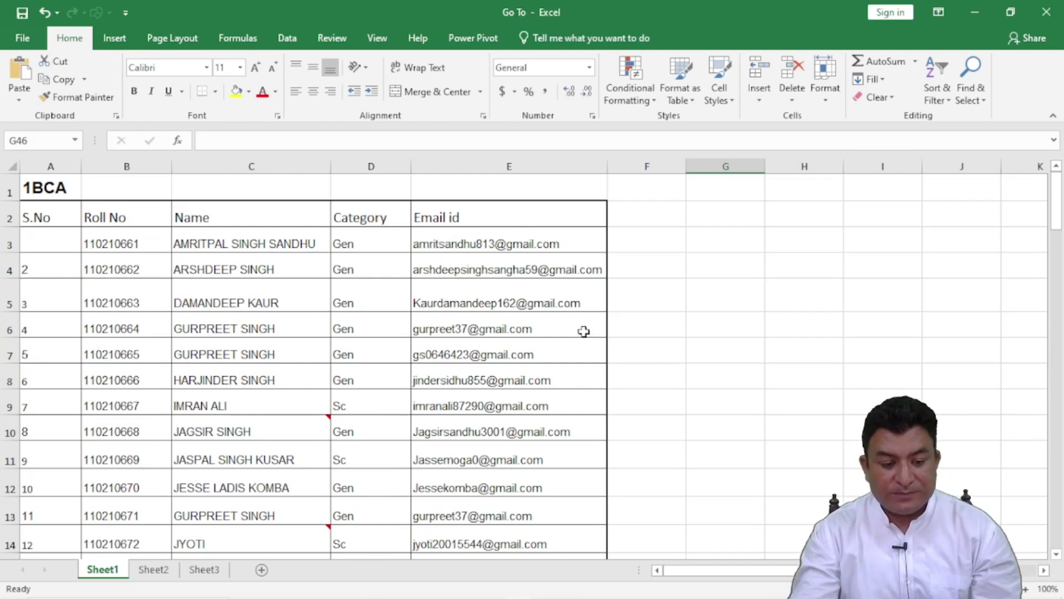
- Use Go To (F5) to jump to _5BCA, then to _3BCA, and select cell F21
key("F5")
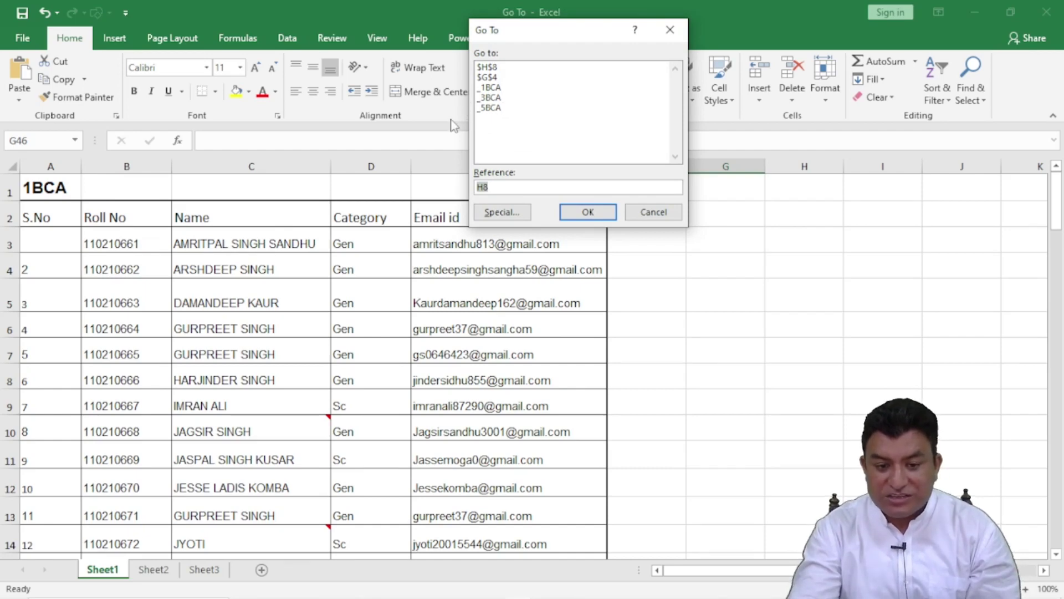
left_click(490, 108)
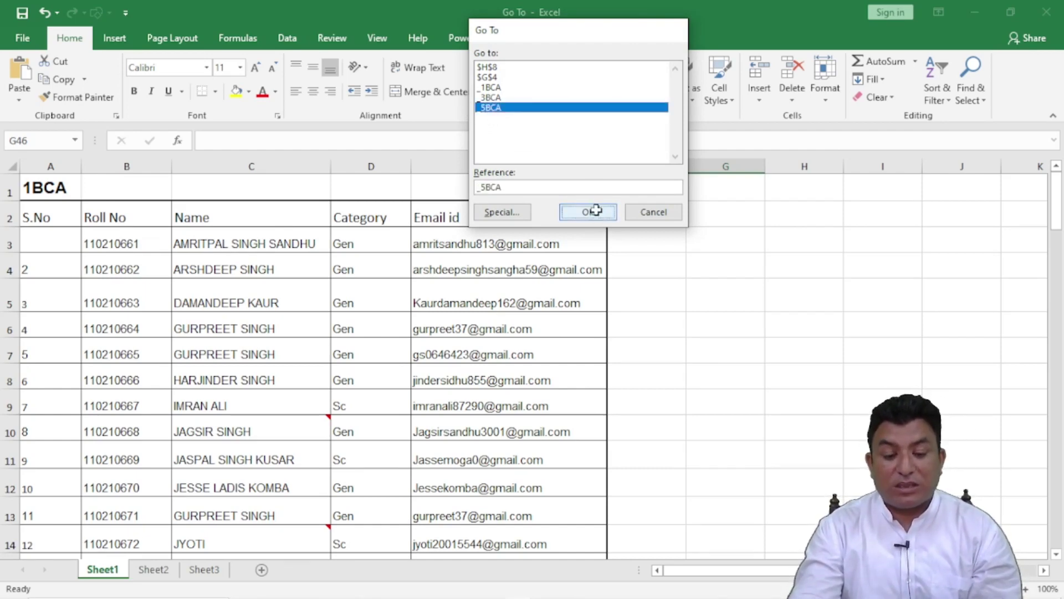
left_click(593, 211)
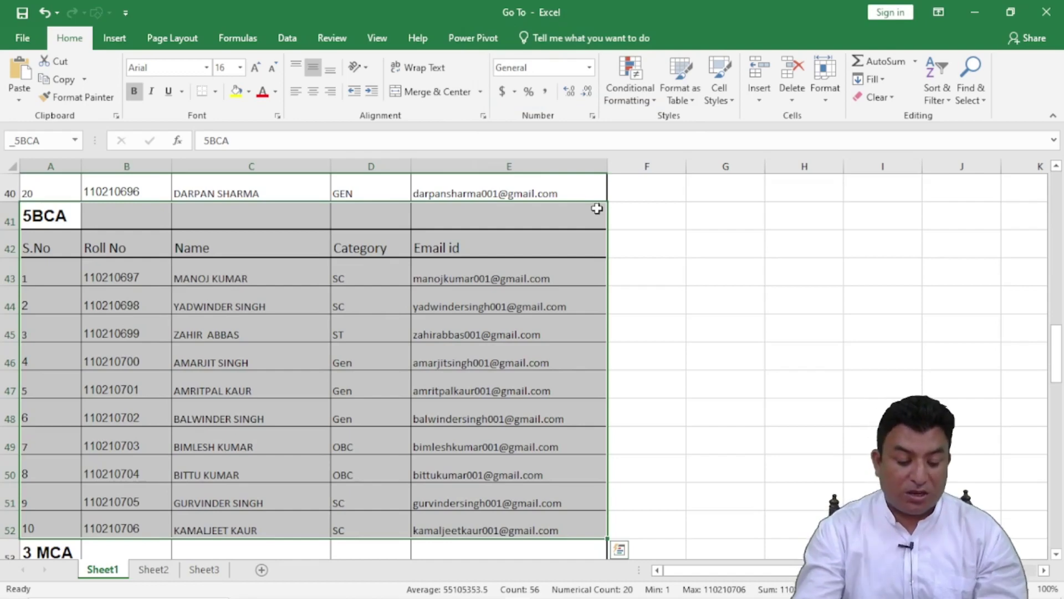
key("F5")
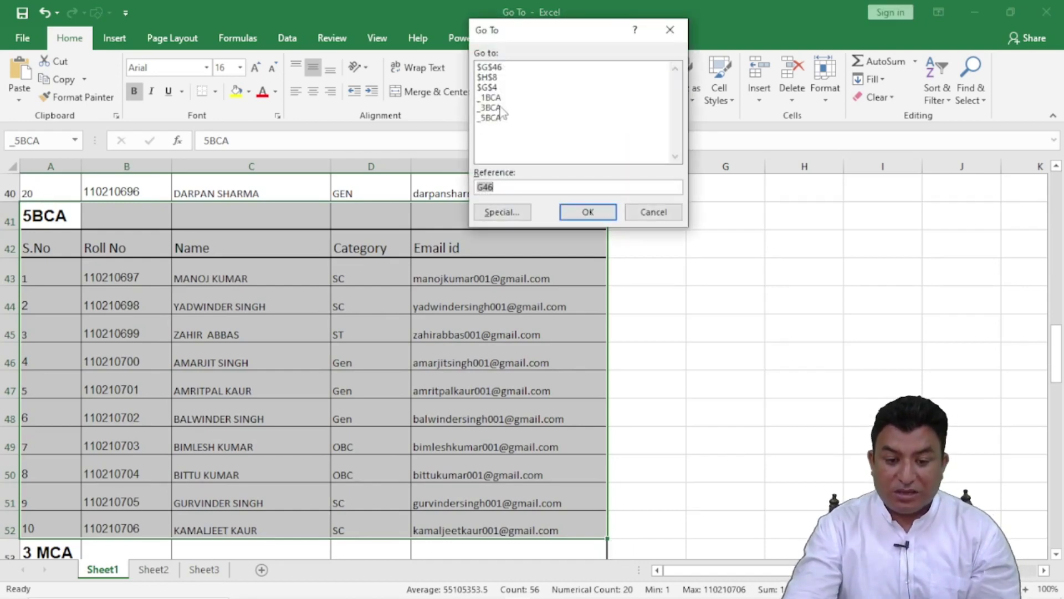
double_click(491, 108)
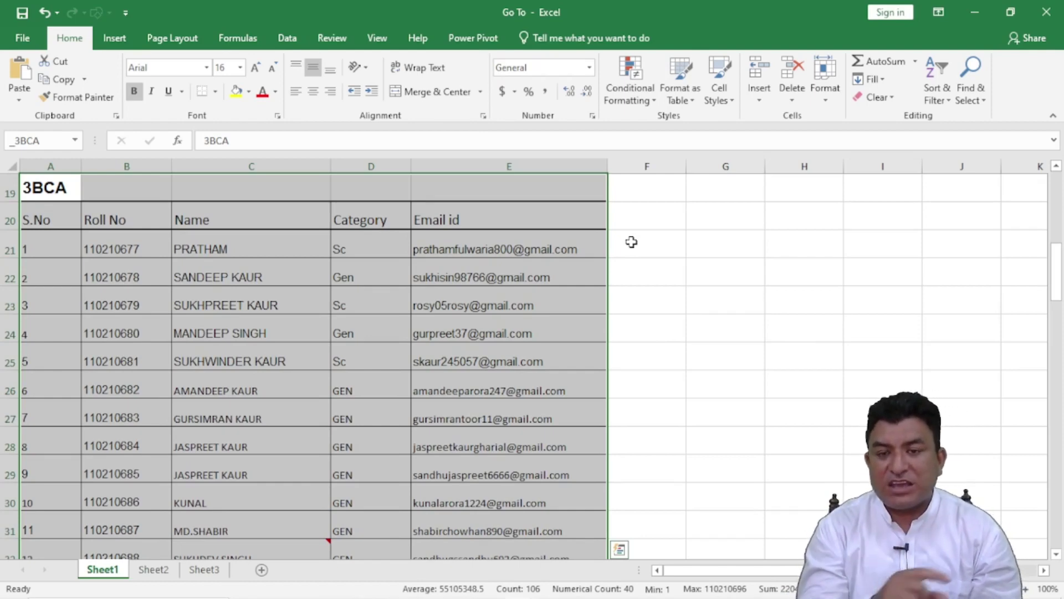
left_click(633, 245)
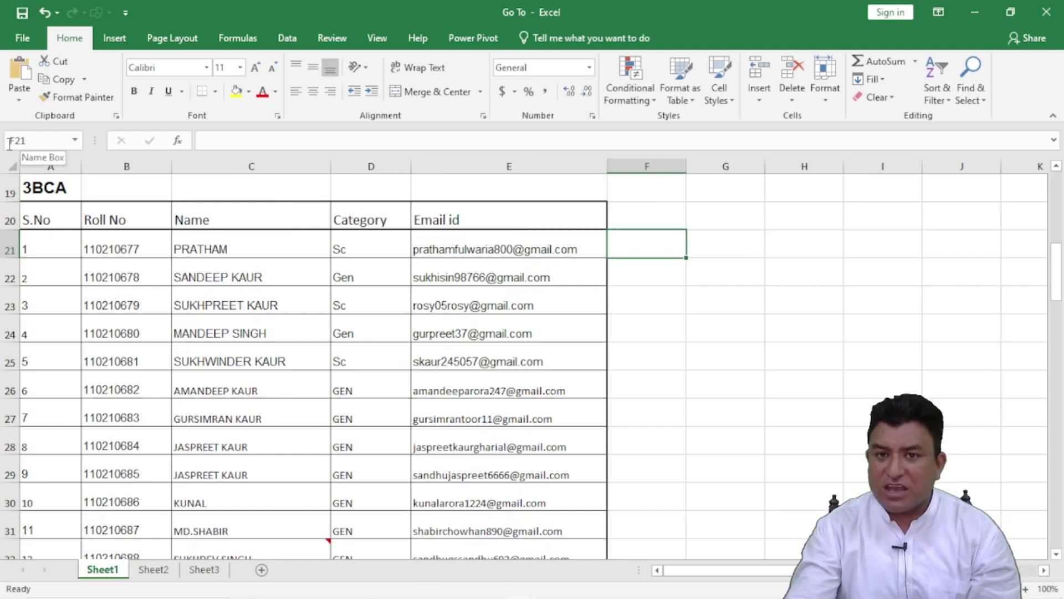
- Jump to _5BCA, _3BCA and _1BCA in turn from the Name Box dropdown
left_click(77, 143)
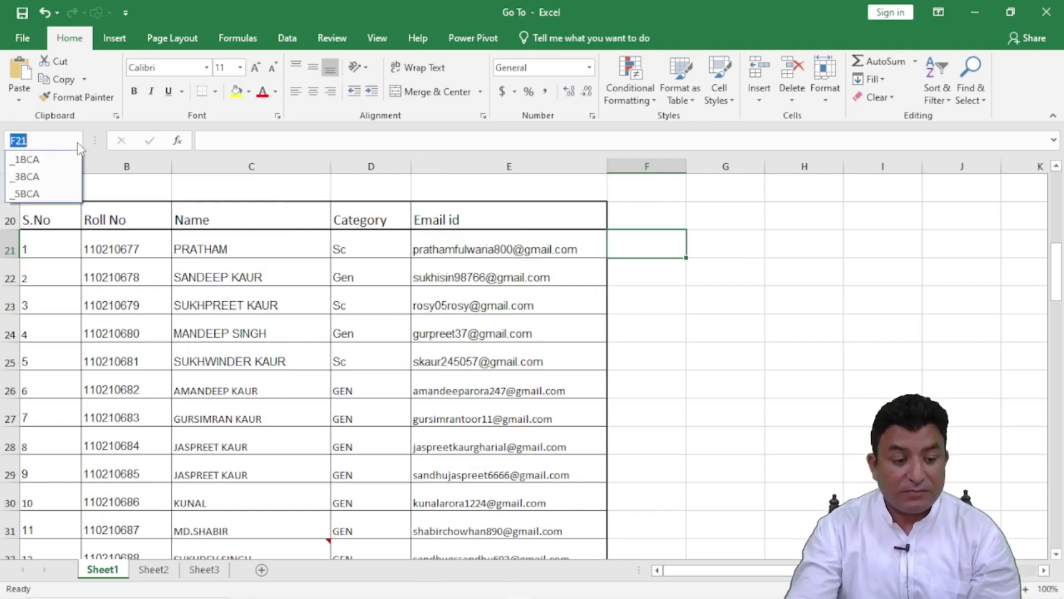
left_click(47, 195)
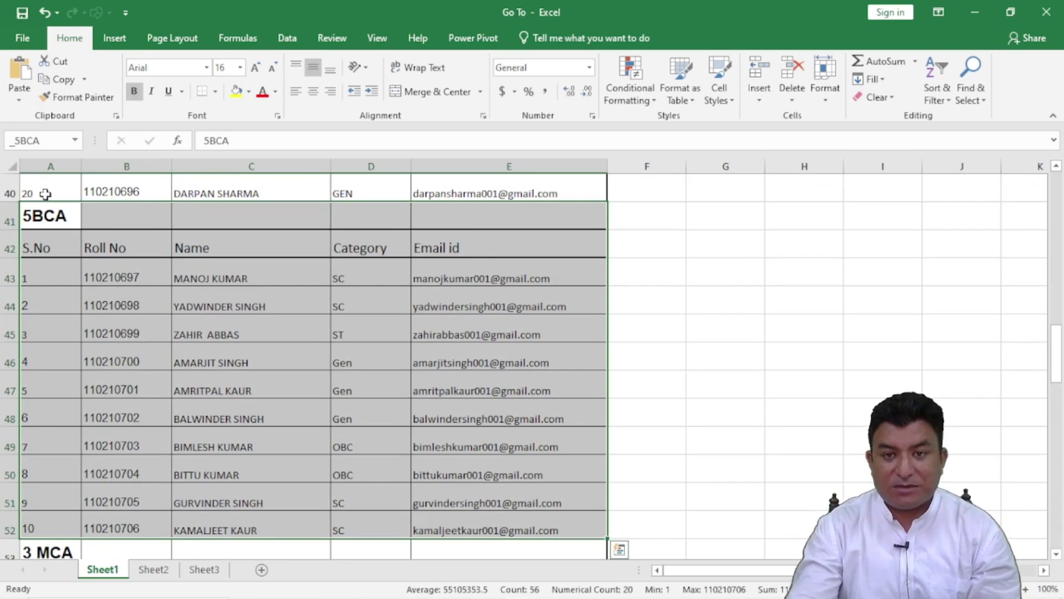
left_click(77, 143)
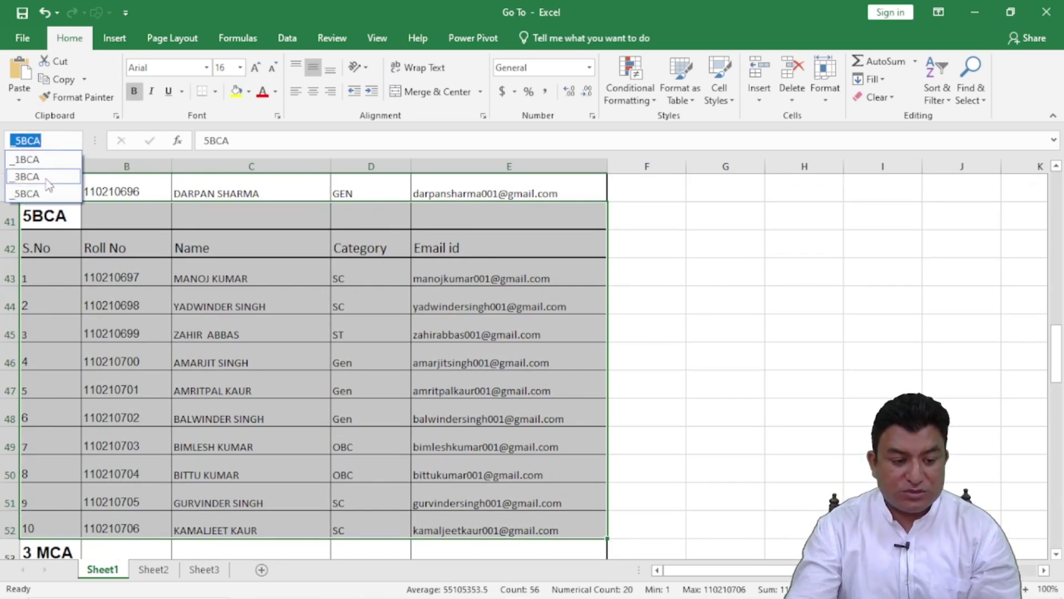
left_click(45, 178)
left_click(75, 140)
left_click(48, 157)
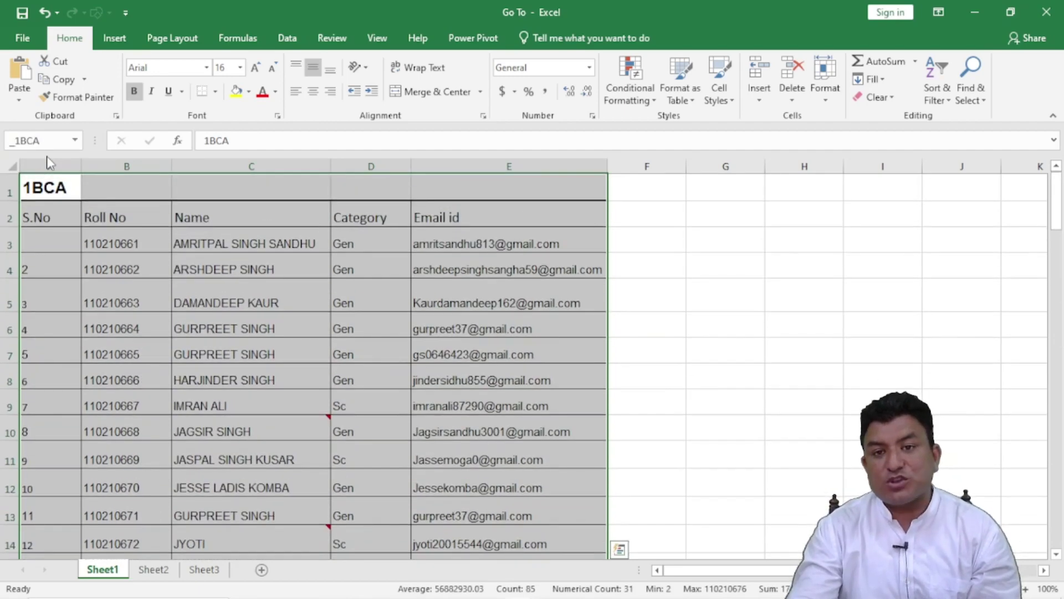
- Enter a row reference in the Name Box to jump to row 100
left_click(47, 141)
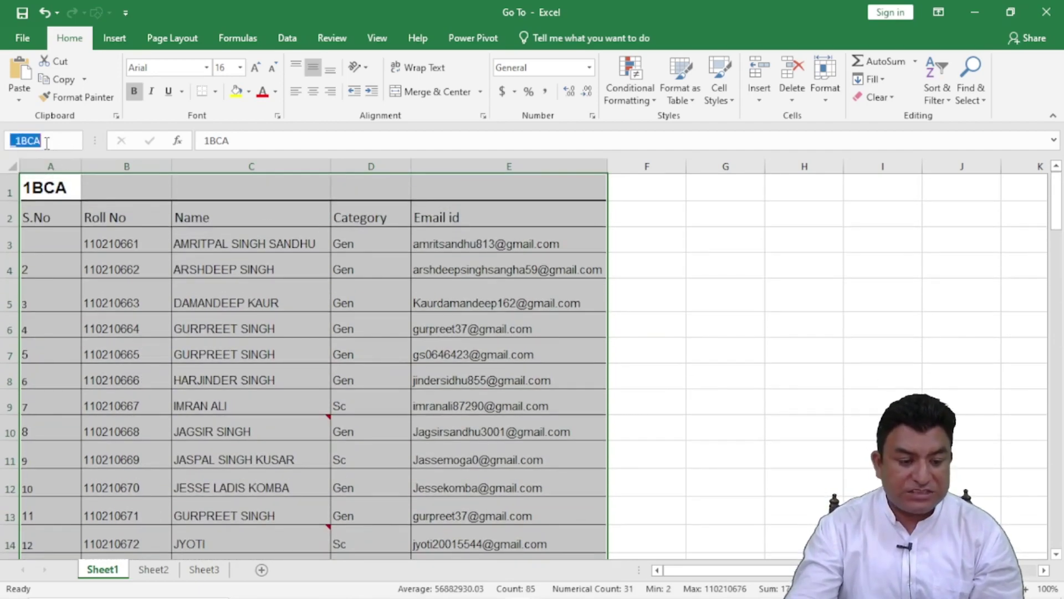
key("BackSpace")
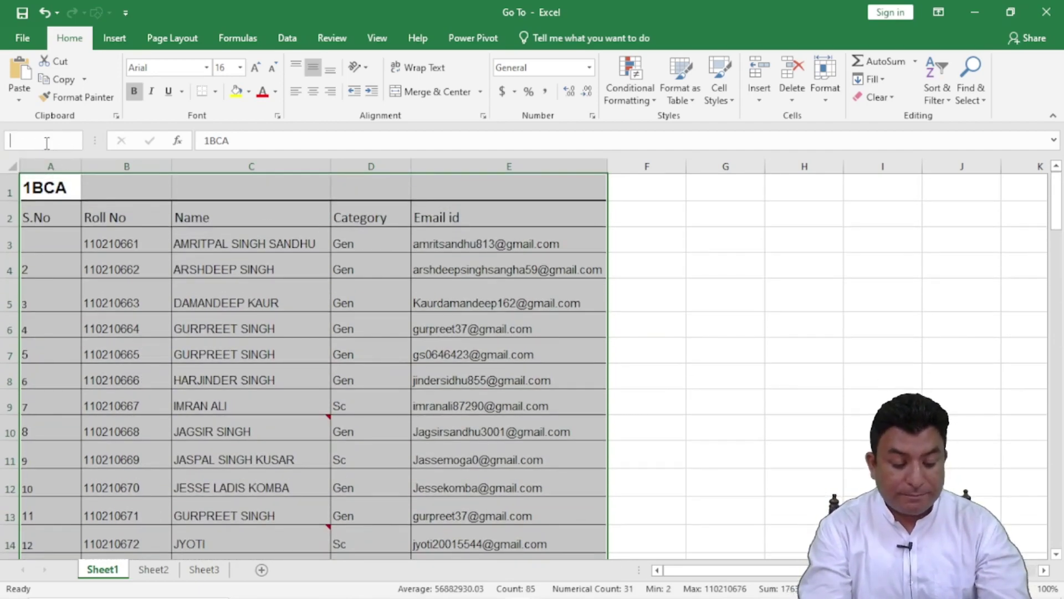
type("100")
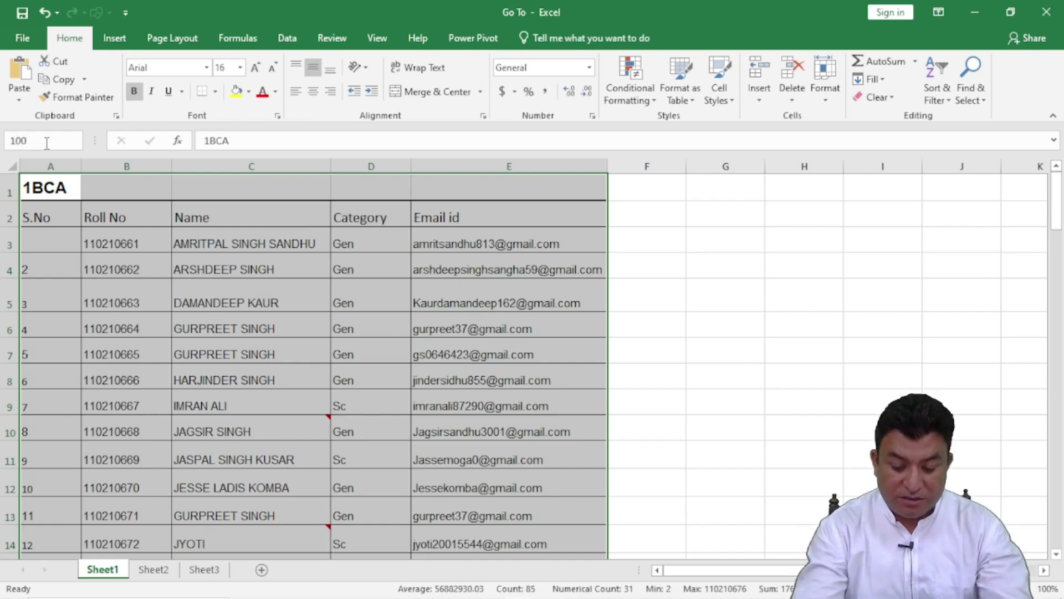
type(":100")
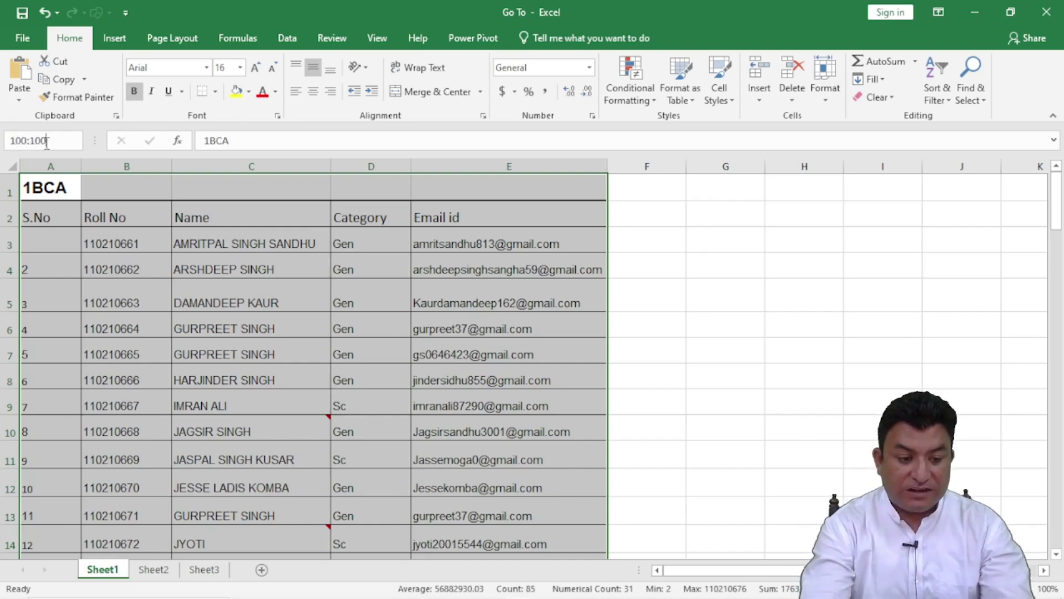
key("Return")
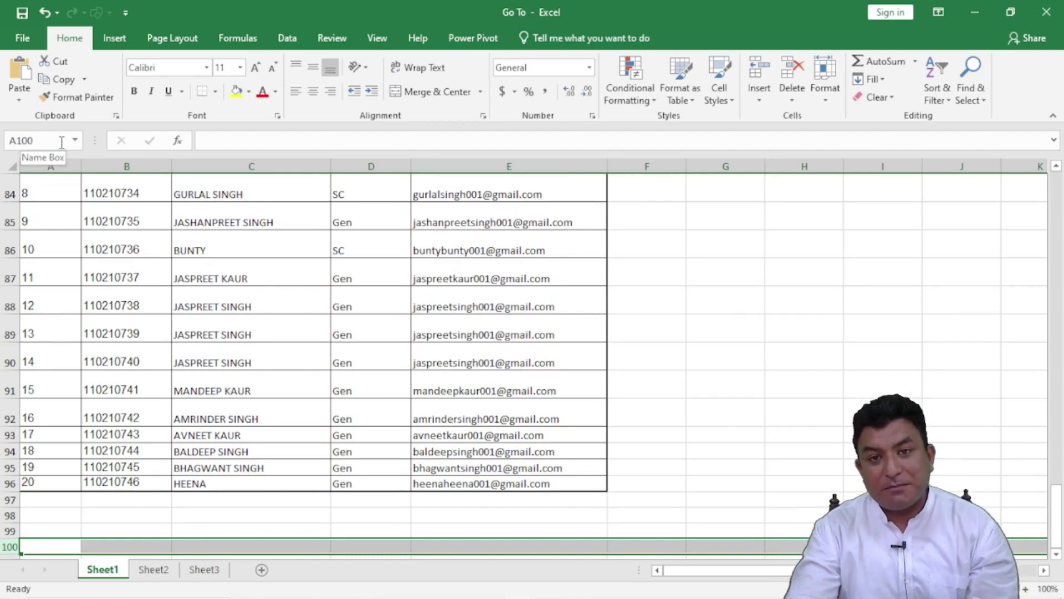
- Scroll back to cell C4 of the 1BCA list and switch to Sheet2
scroll(327, 259, "up", 1)
scroll(327, 260, "up", 20)
scroll(327, 260, "up", 4)
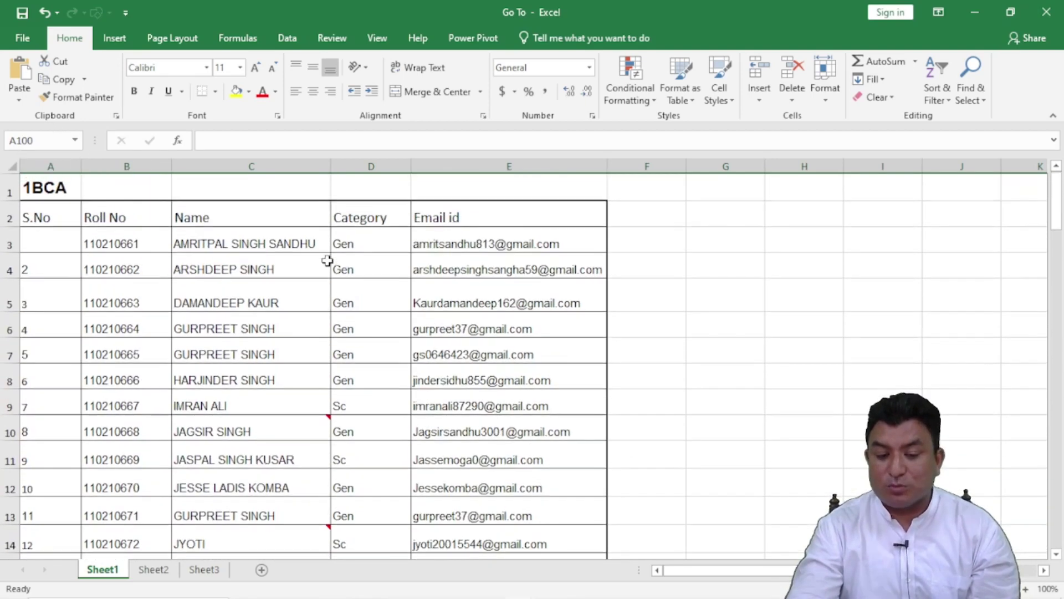
left_click(269, 270)
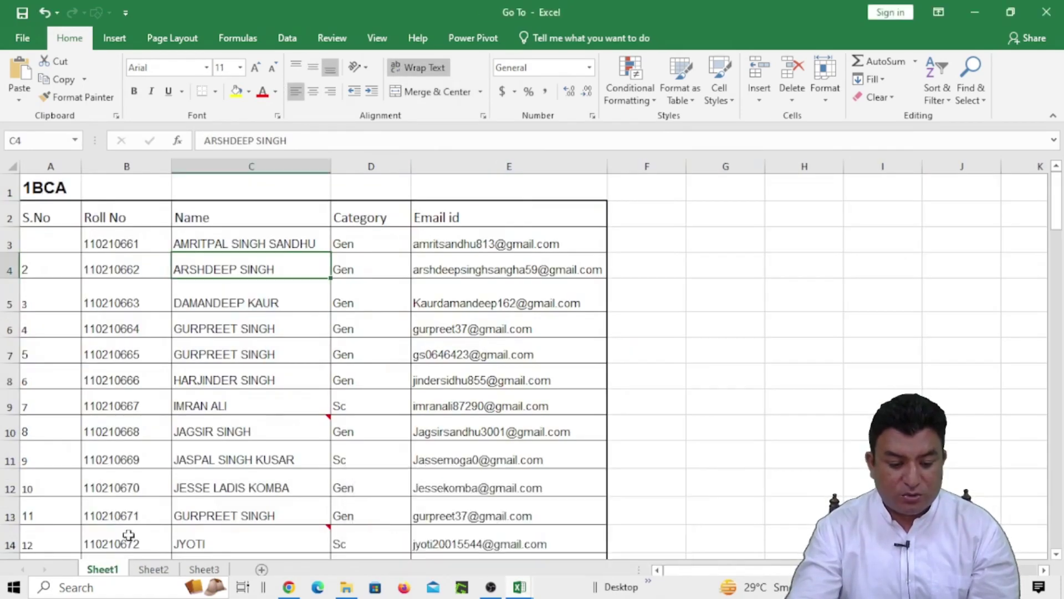
left_click(153, 569)
- Name Sheet2's A1:E22 list CSE, then return to Sheet1 cell G5
left_click(136, 302)
mouse_move(23, 188)
left_mouse_down()
mouse_move(405, 504)
mouse_move(405, 540)
left_mouse_up()
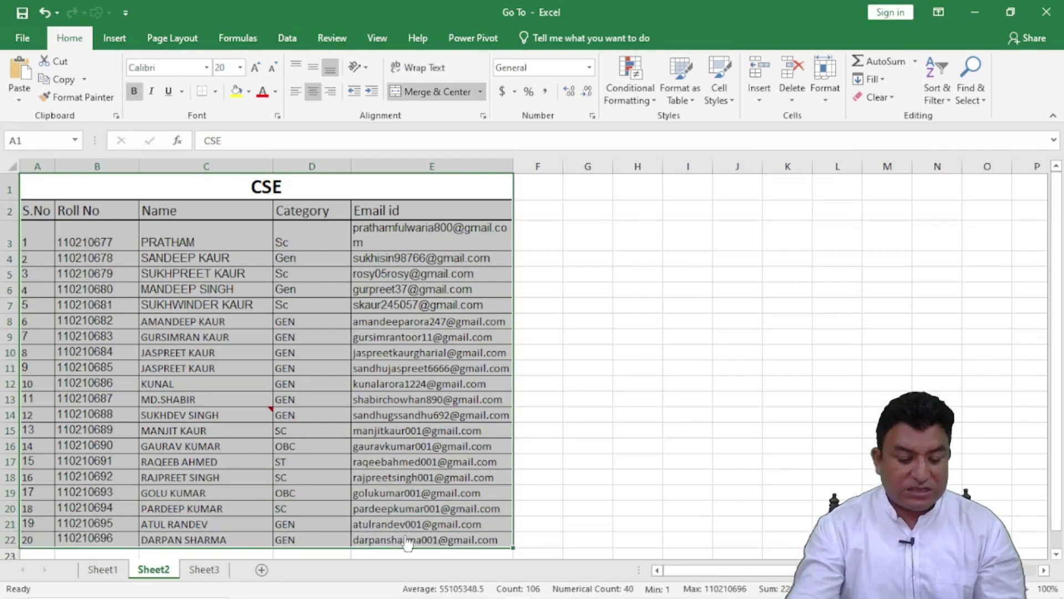
key("ctrl+g")
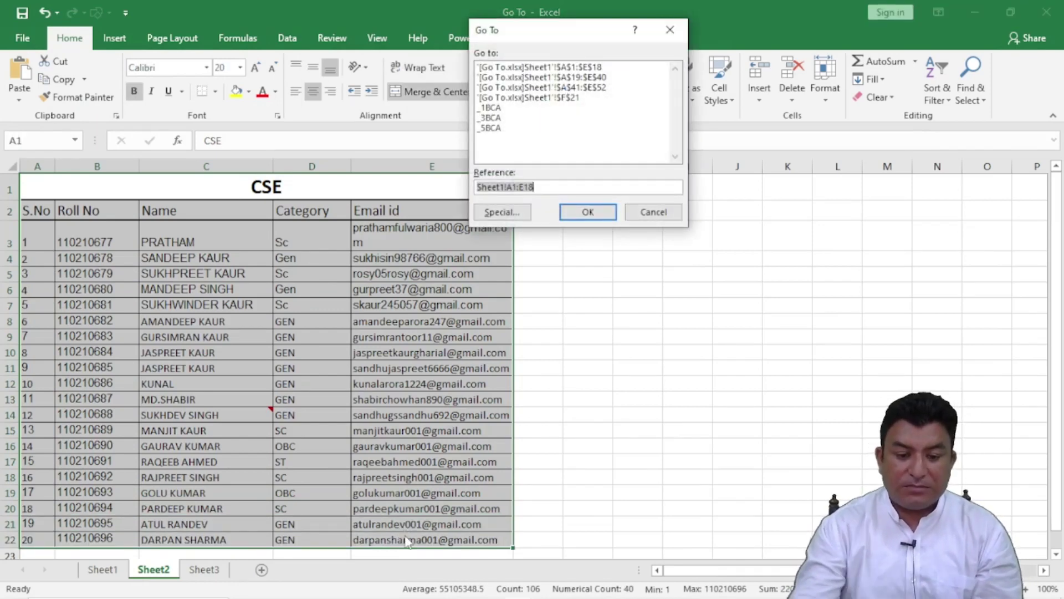
left_click(655, 213)
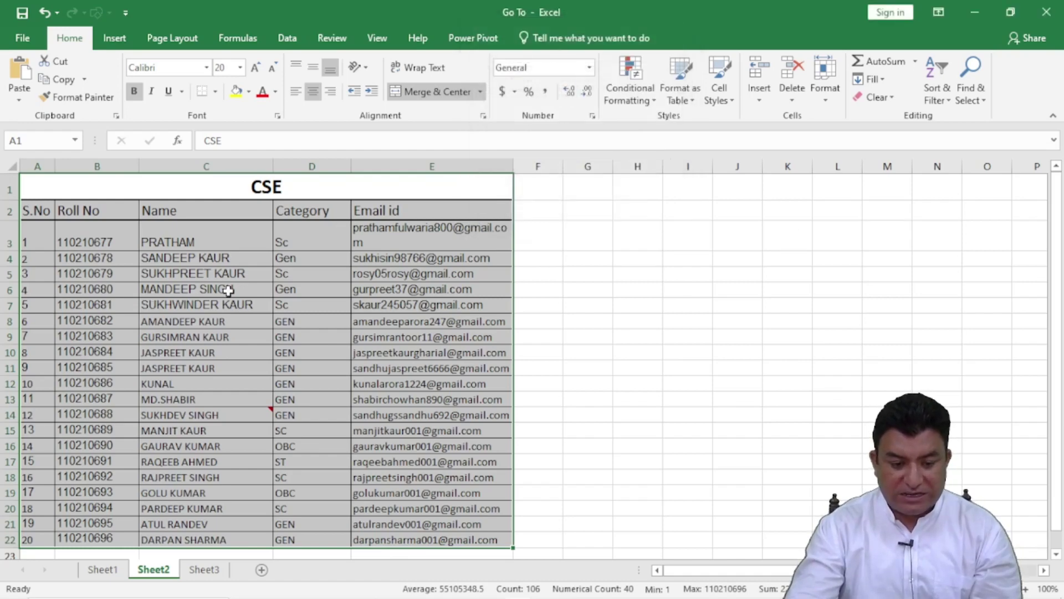
right_click(228, 290)
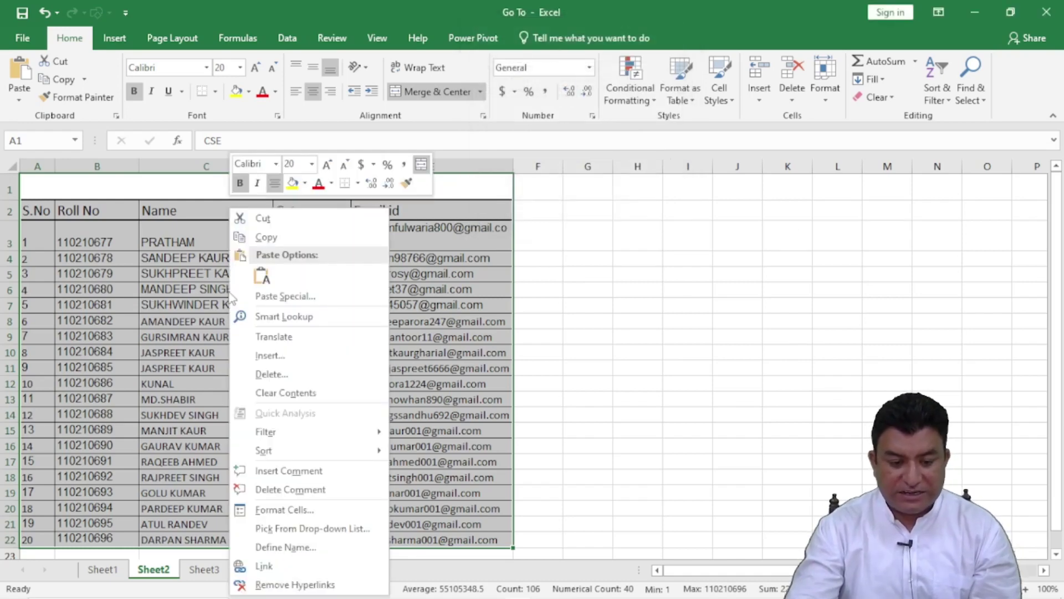
left_click(304, 557)
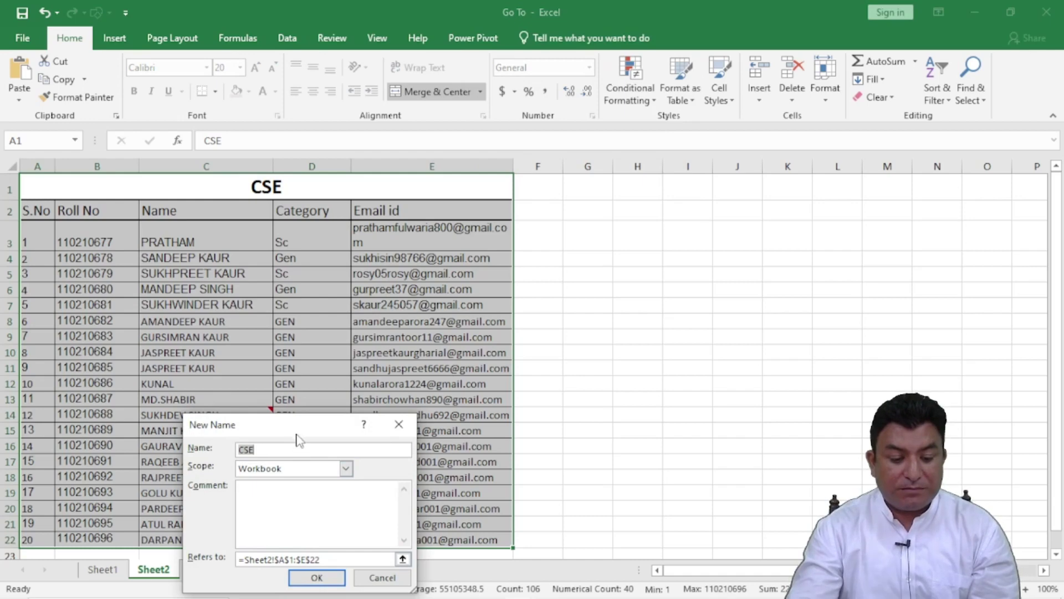
left_click_drag(300, 434, 363, 95)
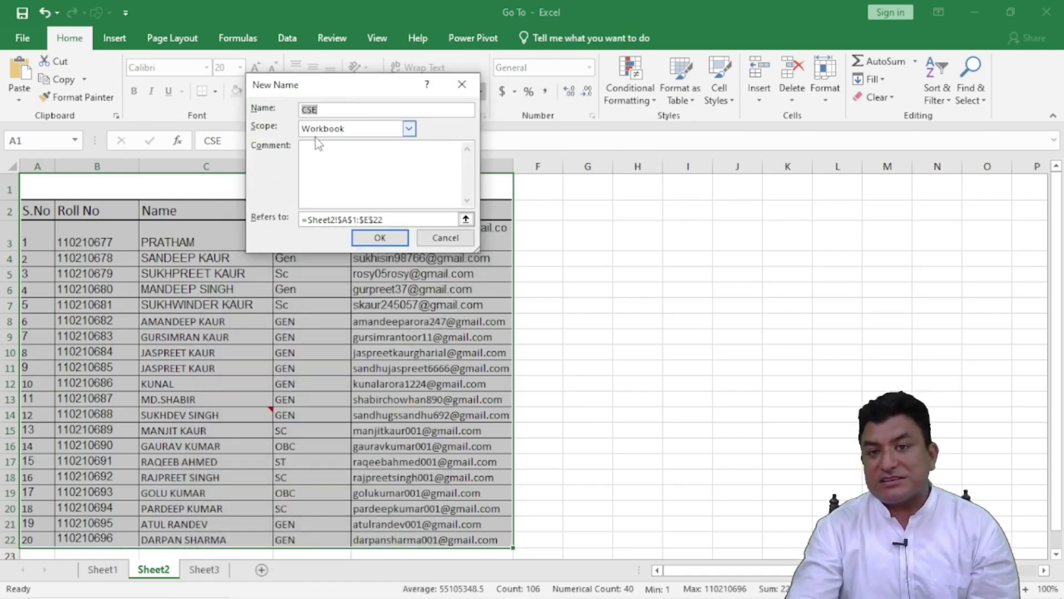
left_click(380, 238)
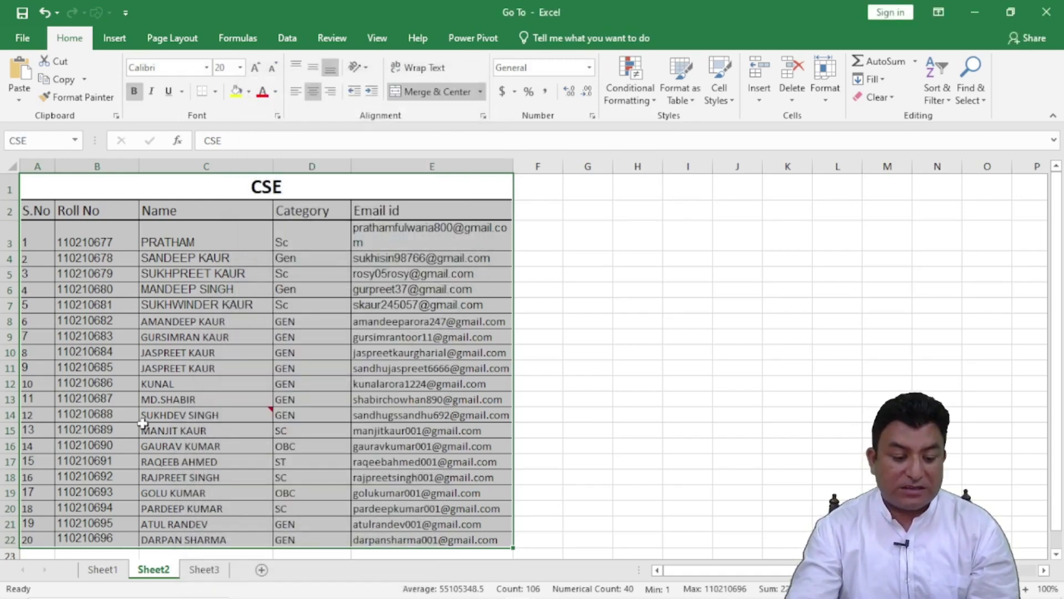
left_click(103, 569)
left_click(756, 305)
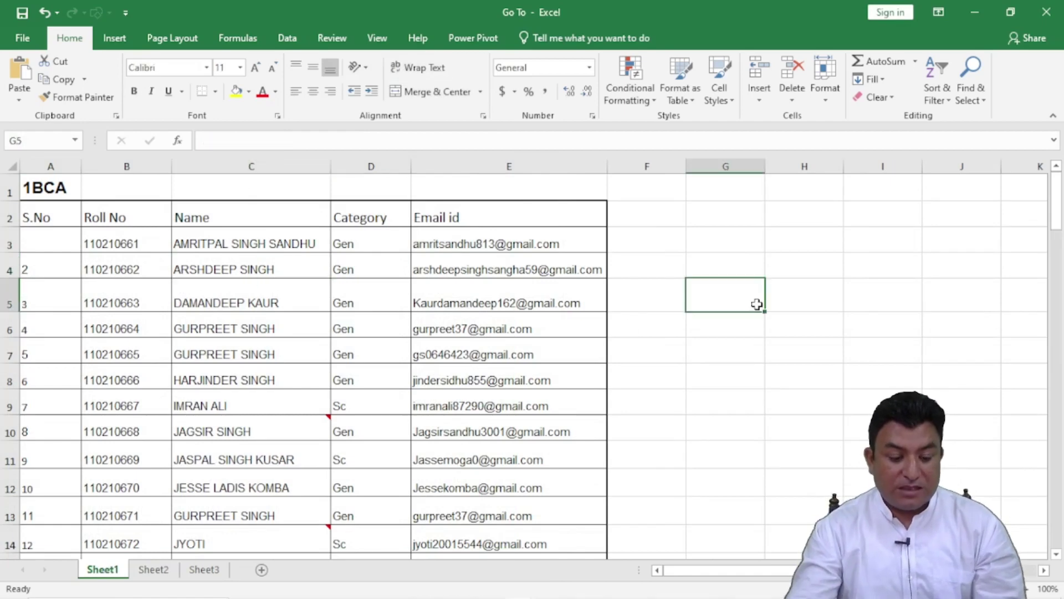
- Jump from Sheet1 to the CSE range on Sheet2 via Go To
key("F5")
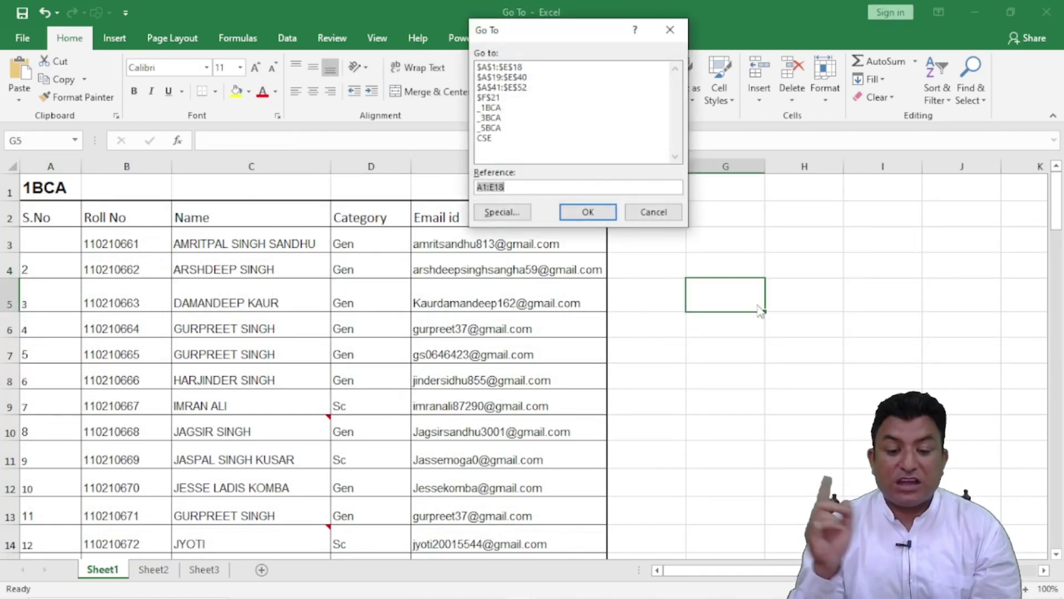
double_click(488, 139)
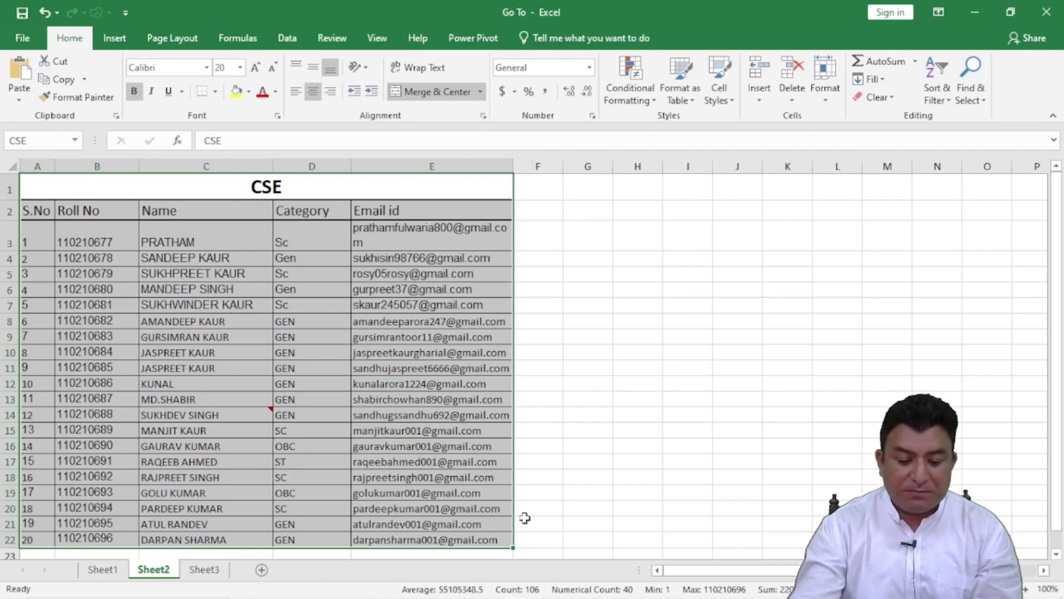
left_click(521, 589)
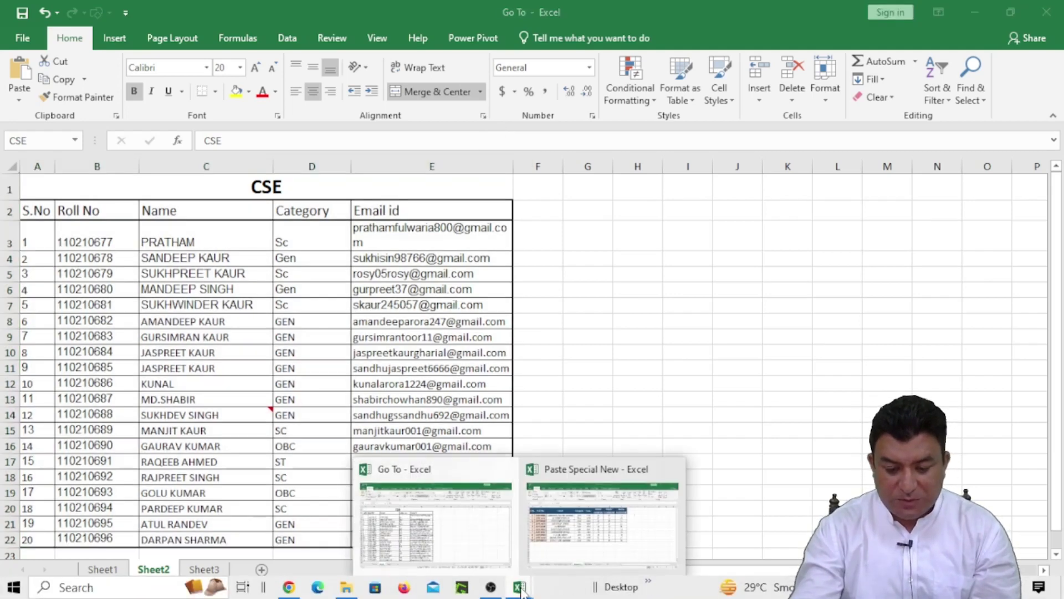
- In Paste Special New, name the Operations table A1:H12 OP, then return to the Go To workbook's Sheet1
left_click(589, 546)
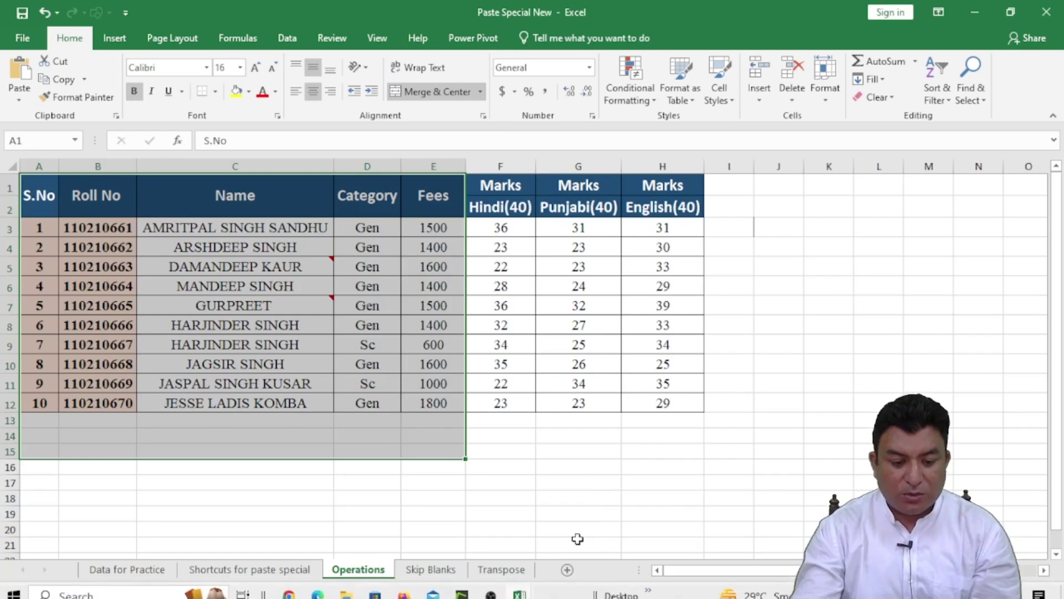
left_click(565, 513)
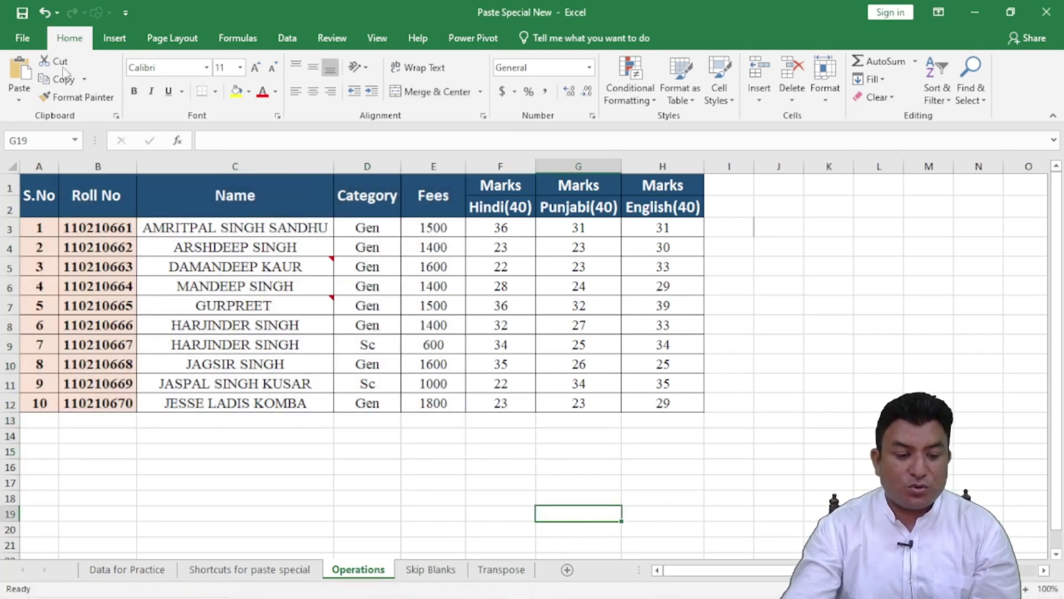
left_click_drag(33, 194, 668, 402)
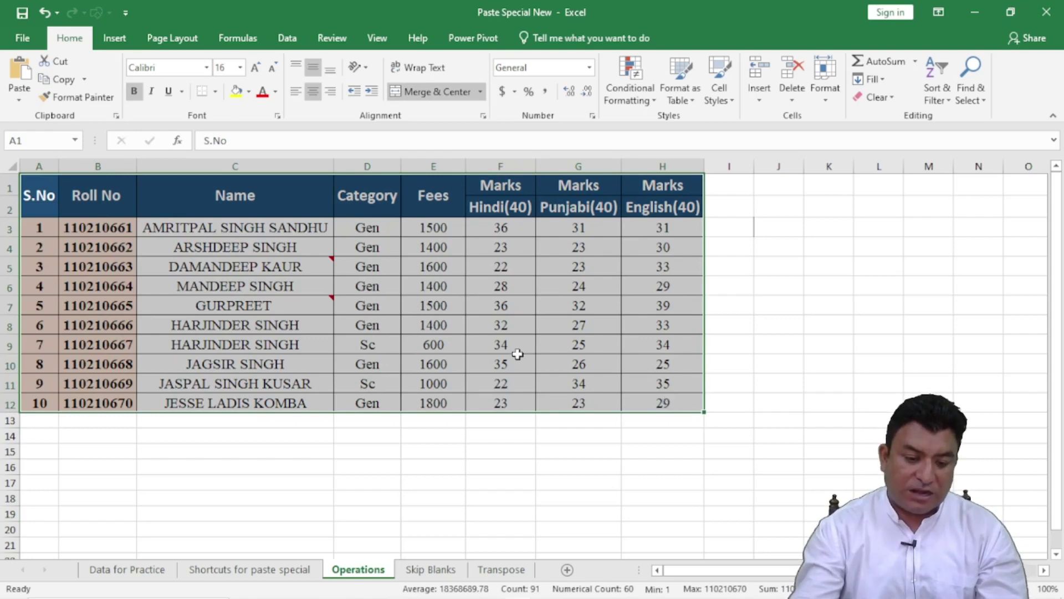
right_click(470, 300)
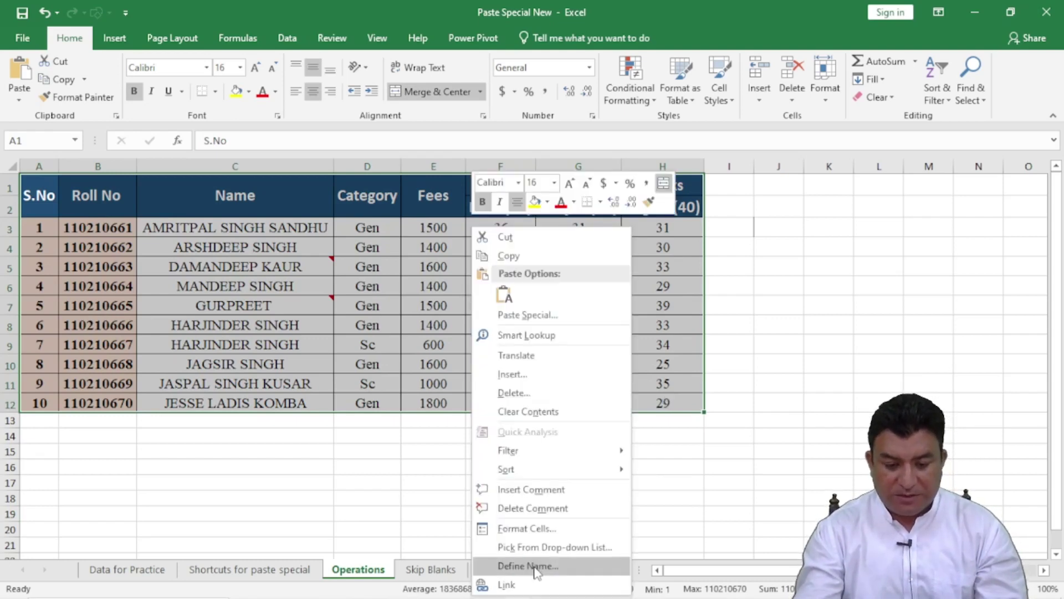
left_click(537, 567)
key("BackSpace")
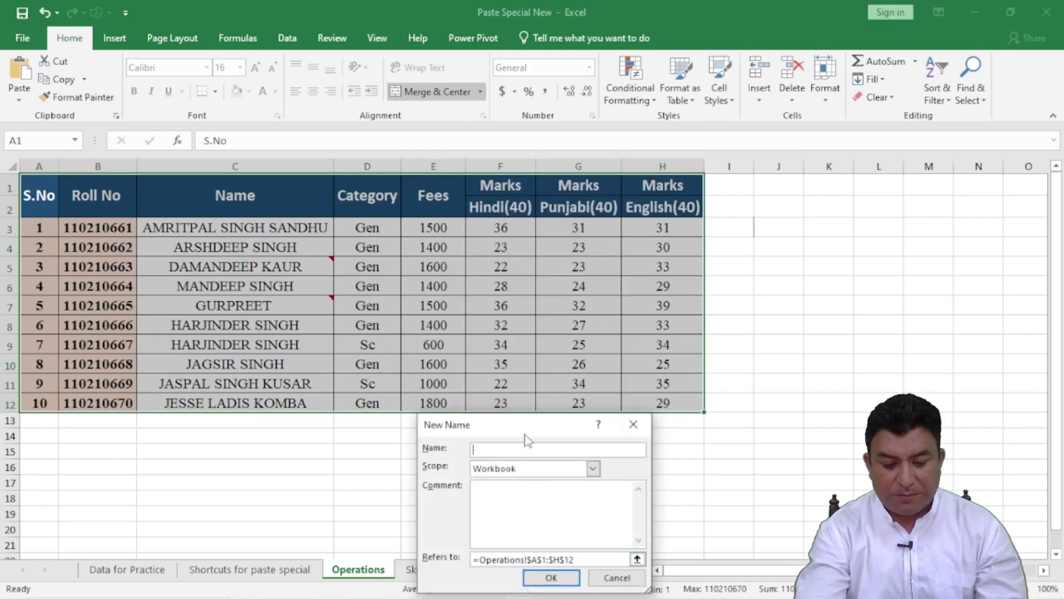
type("OP")
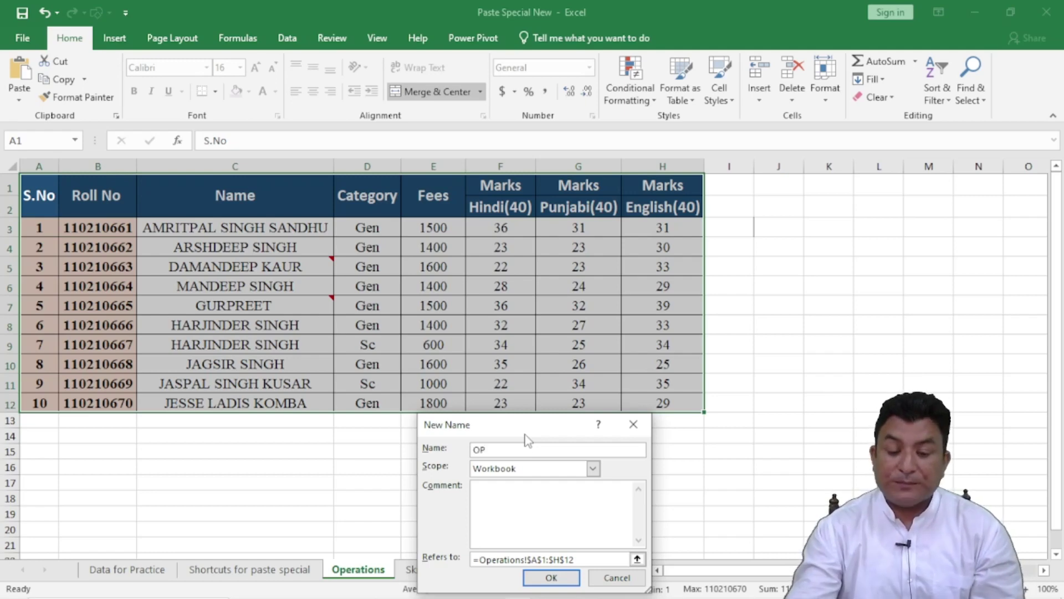
left_click_drag(525, 435, 493, 167)
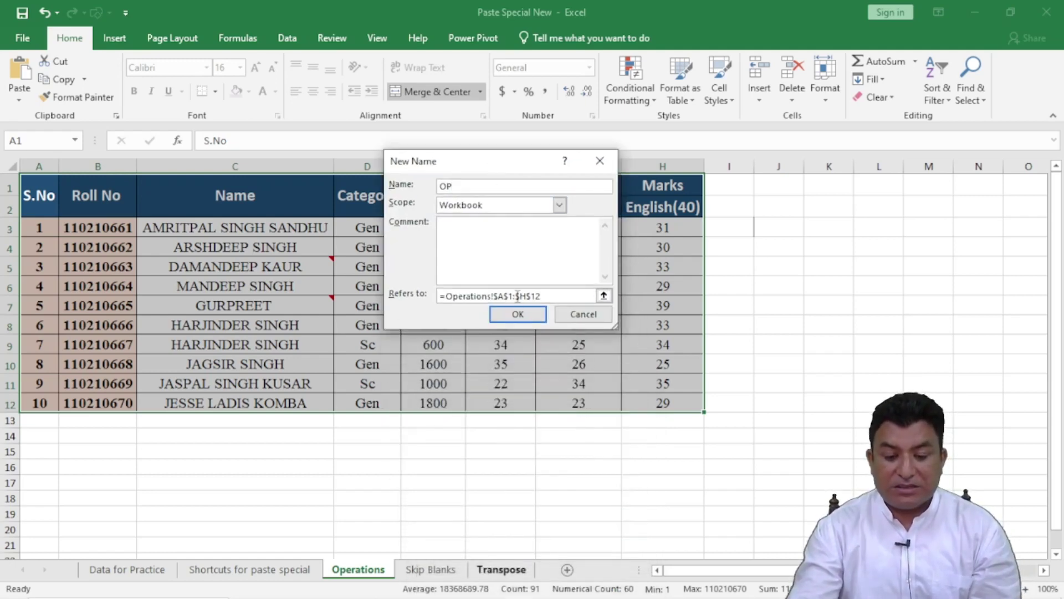
left_click(517, 314)
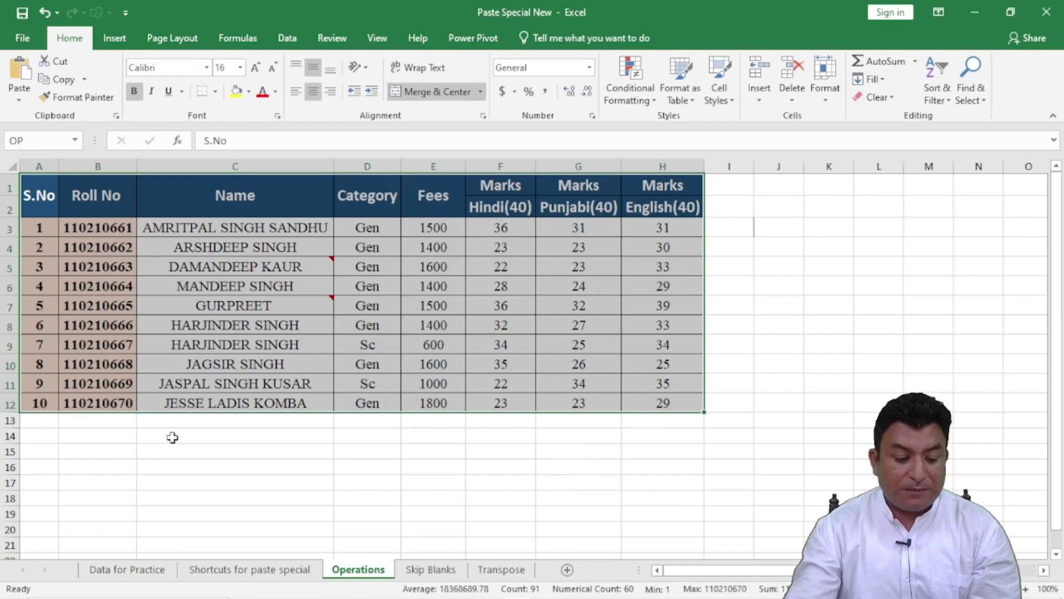
key("alt+Tab")
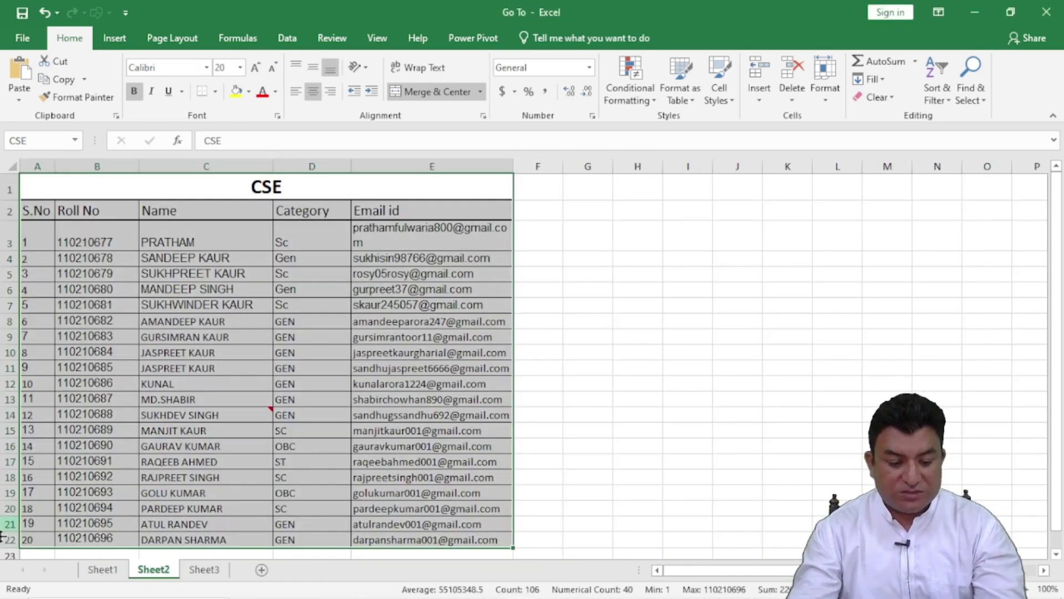
left_click(105, 569)
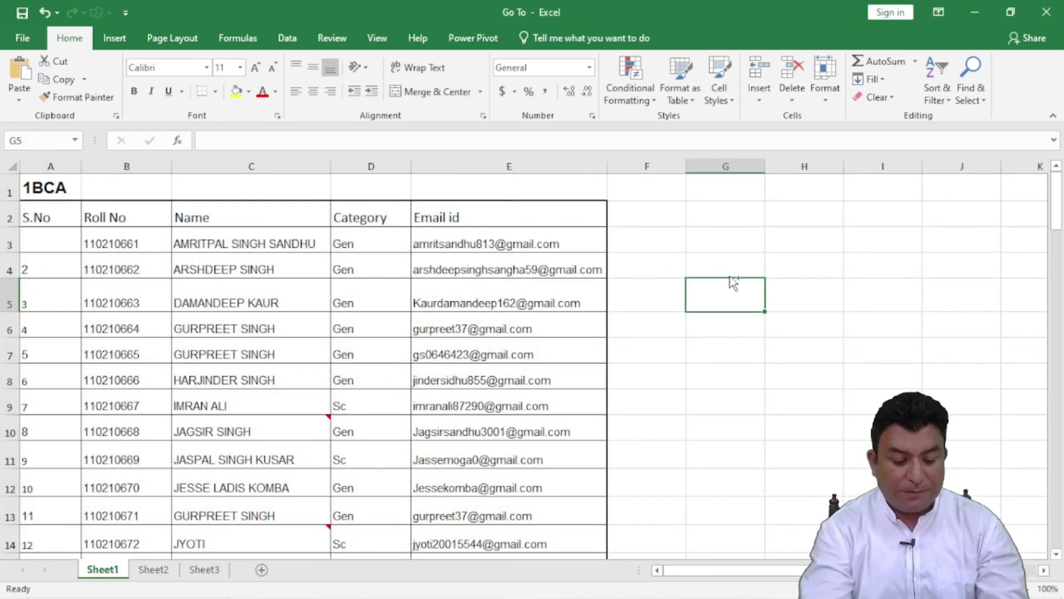
- Go To the external reference '[Paste Special New]Operations'!OP from Sheet1
key("F5")
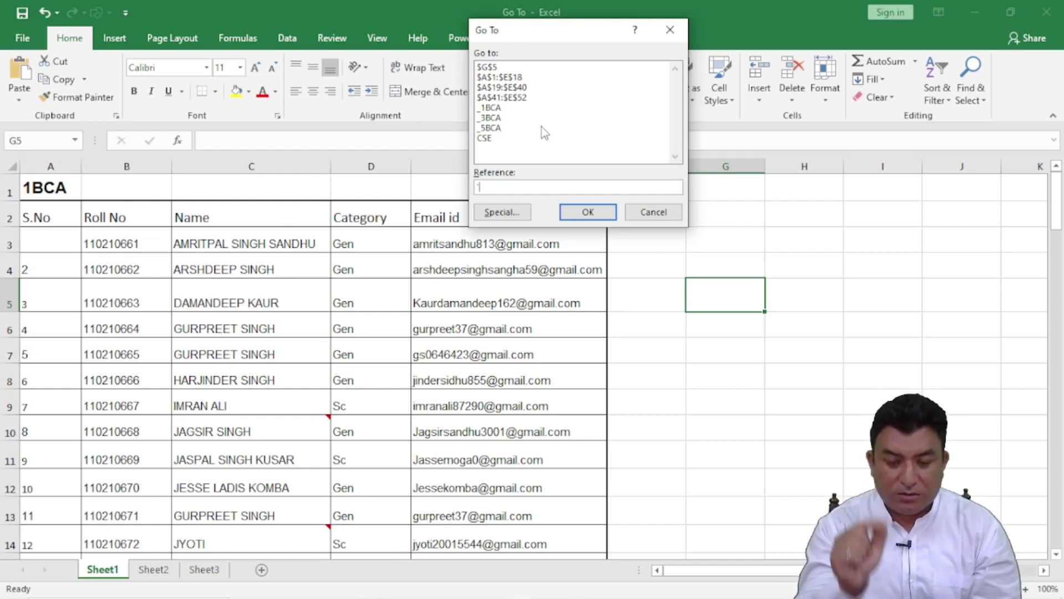
type("'")
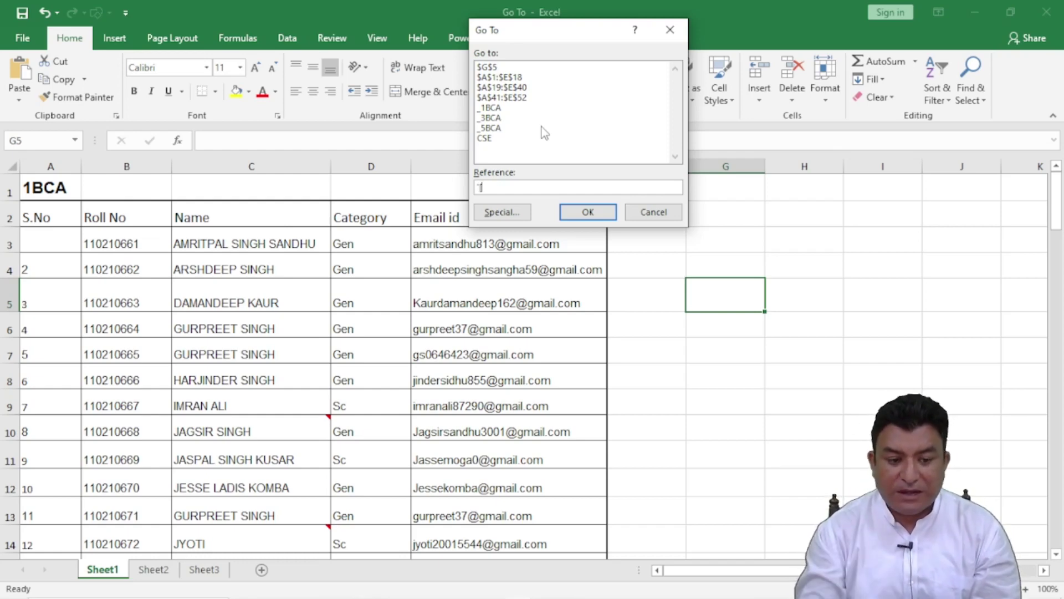
type("[Paste Special")
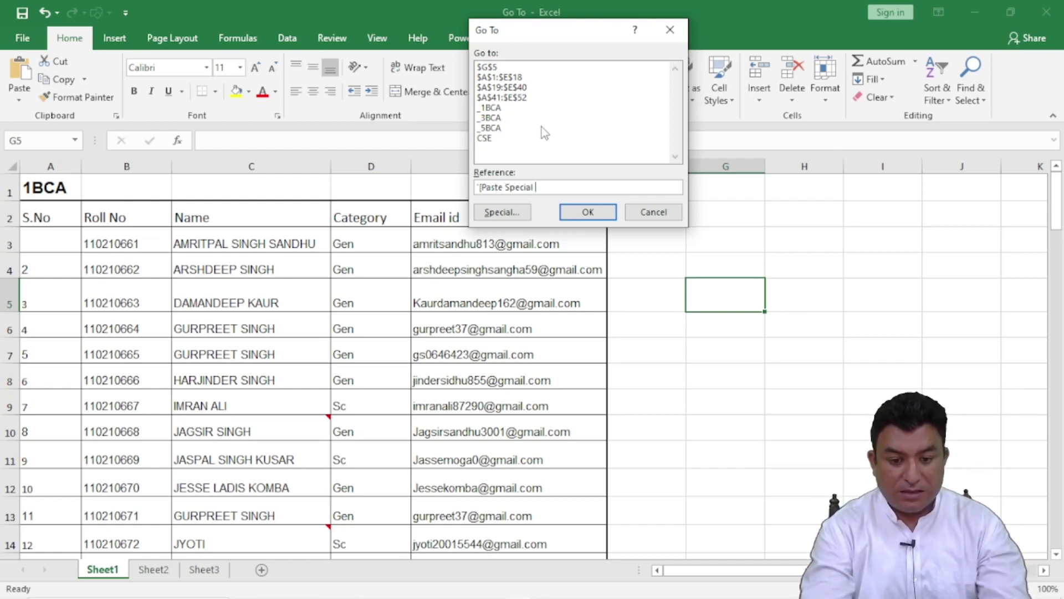
type(" New")
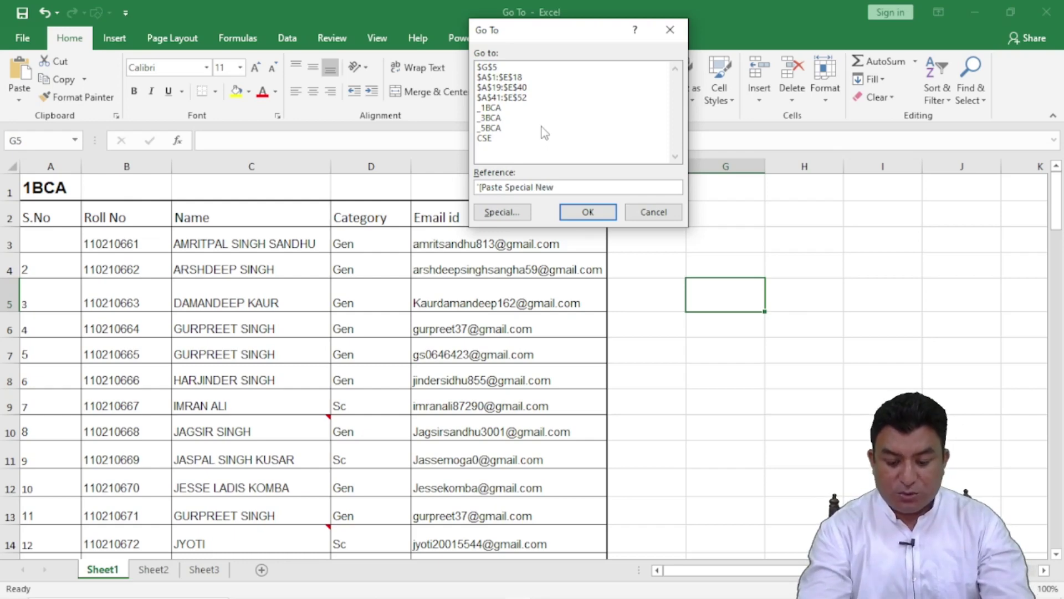
type("]")
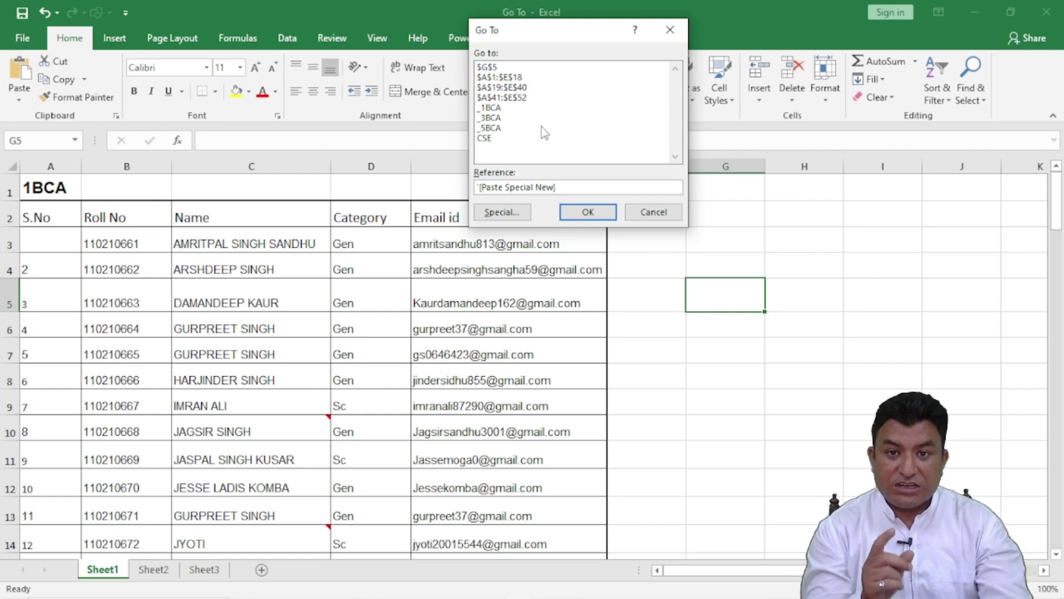
type("Op")
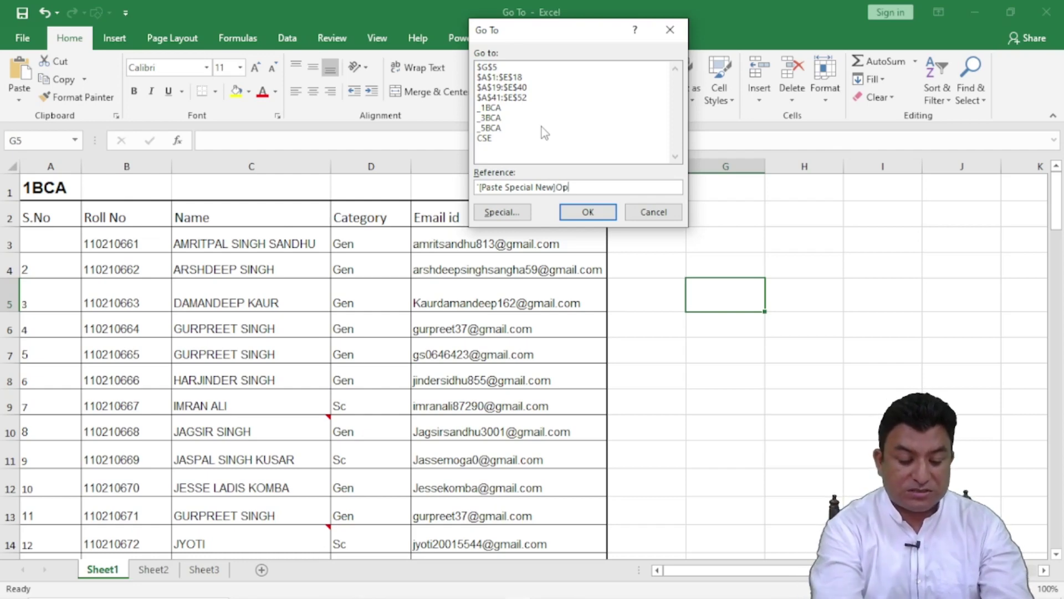
type("erations")
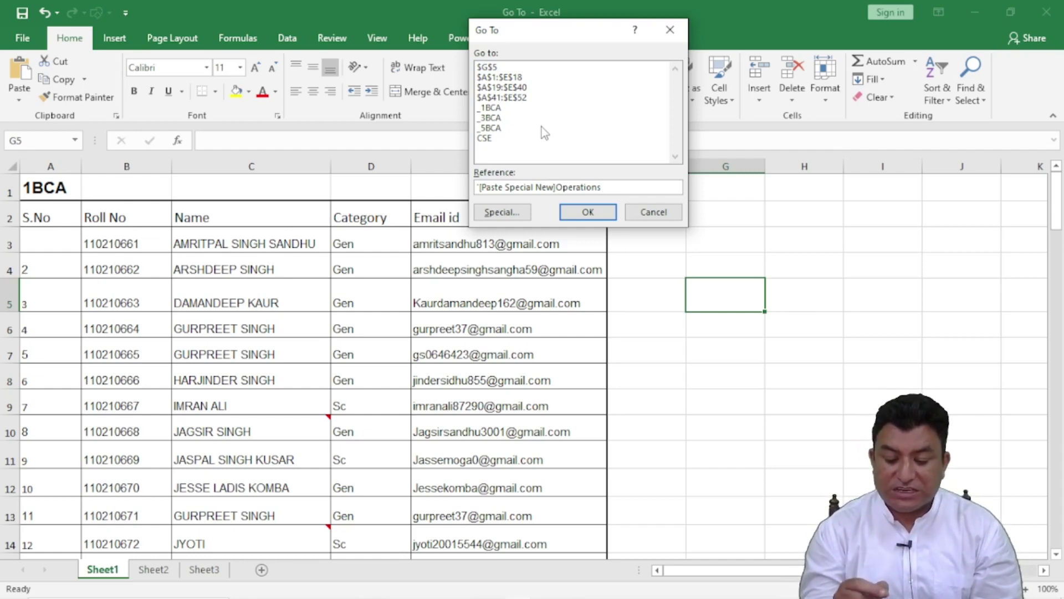
type("'")
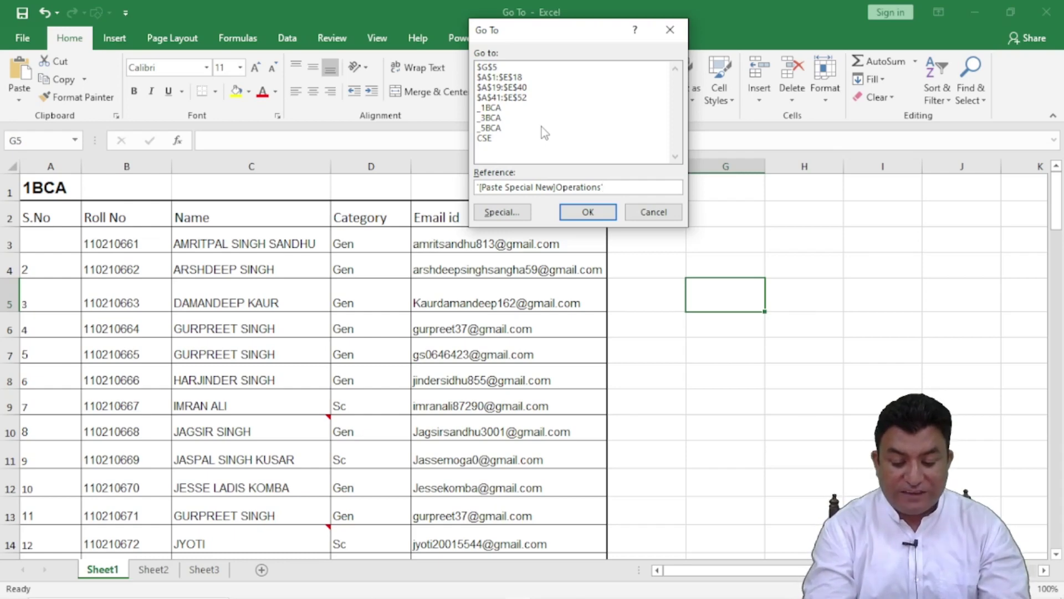
type("!")
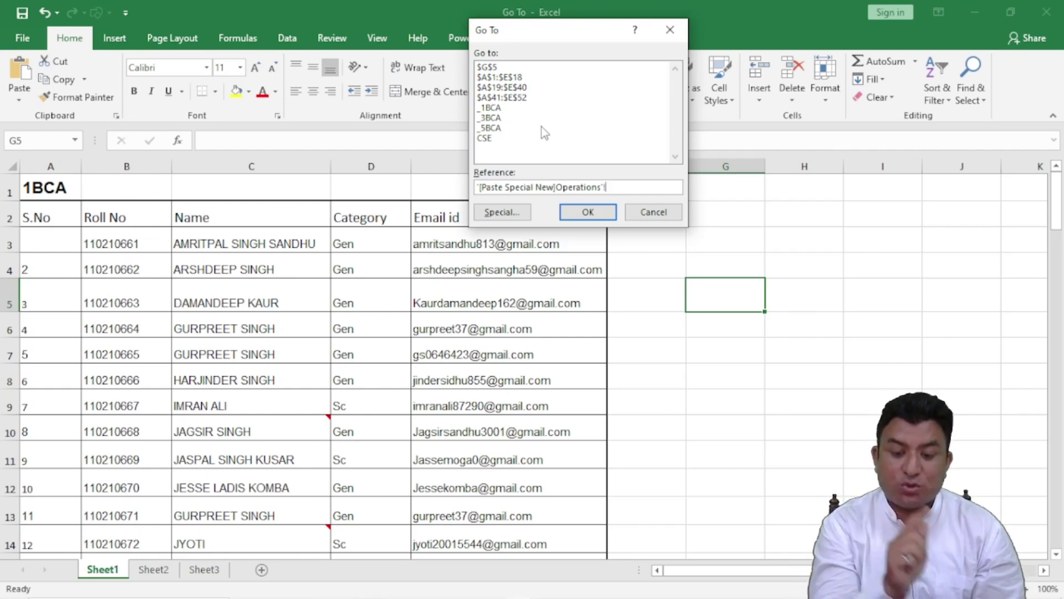
type("OP")
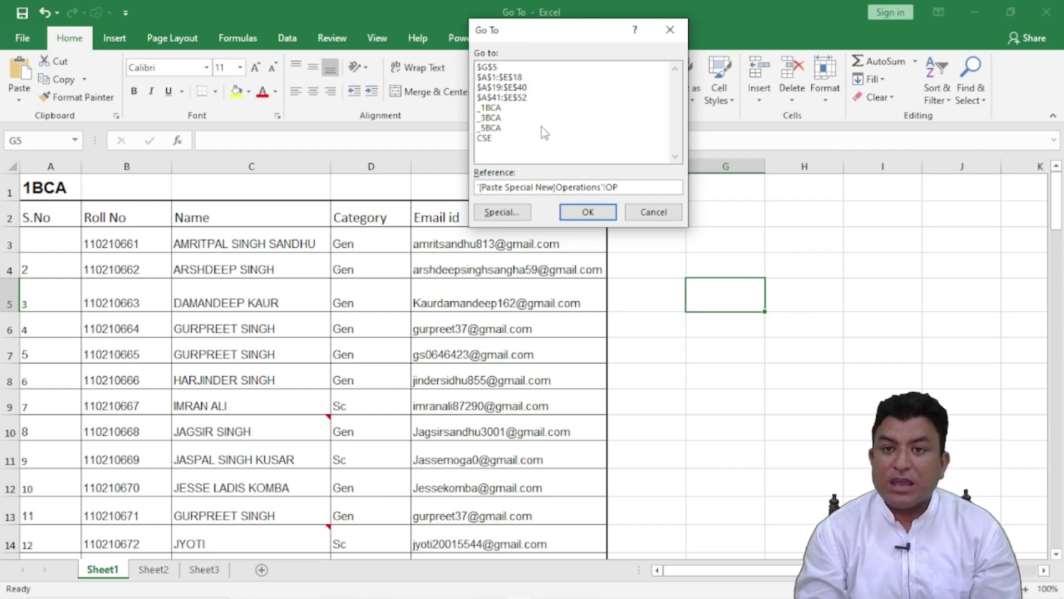
left_click(584, 218)
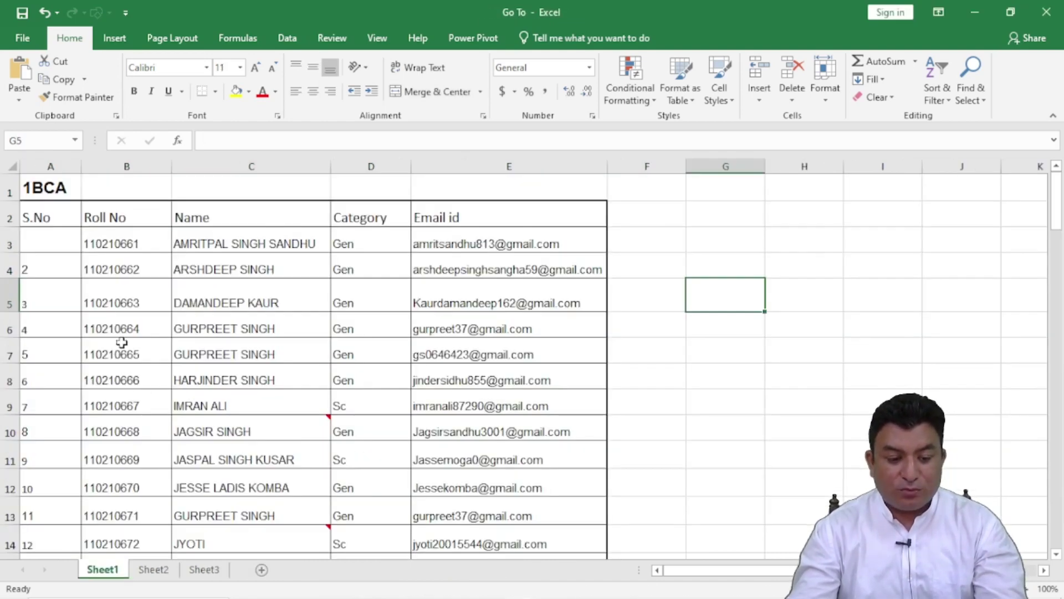
- Back on the Go To workbook's Sheet1, review the Name Box names and select cell G6
left_click(122, 342)
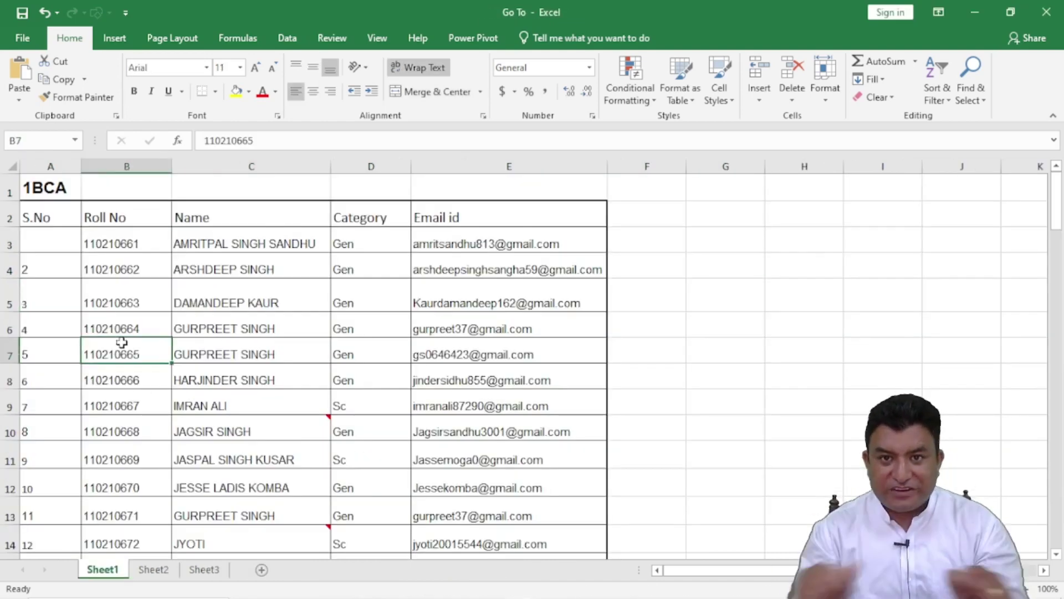
left_click(76, 140)
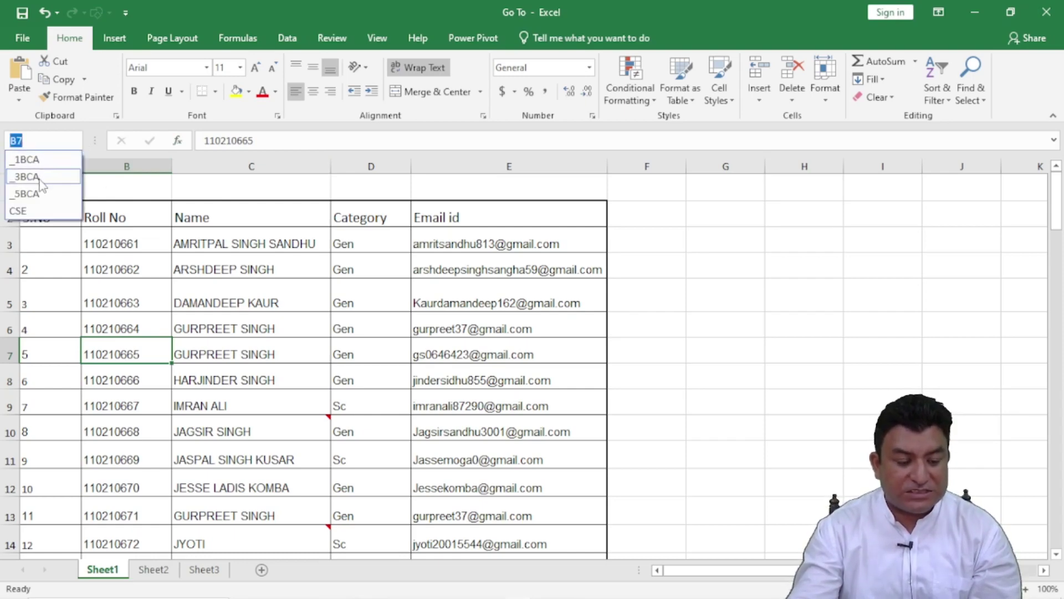
left_click(820, 307)
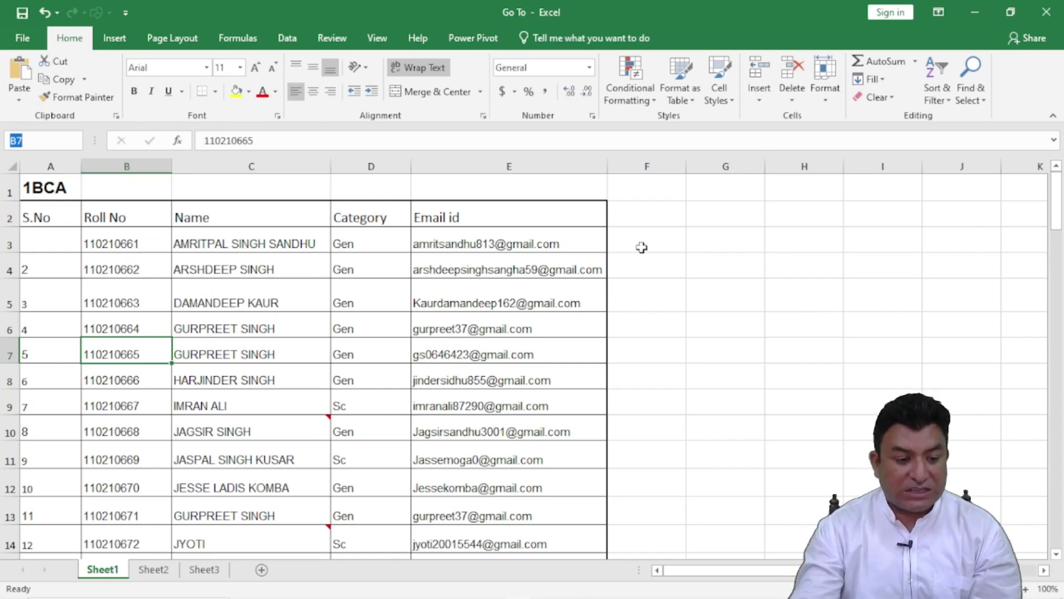
left_click(719, 313)
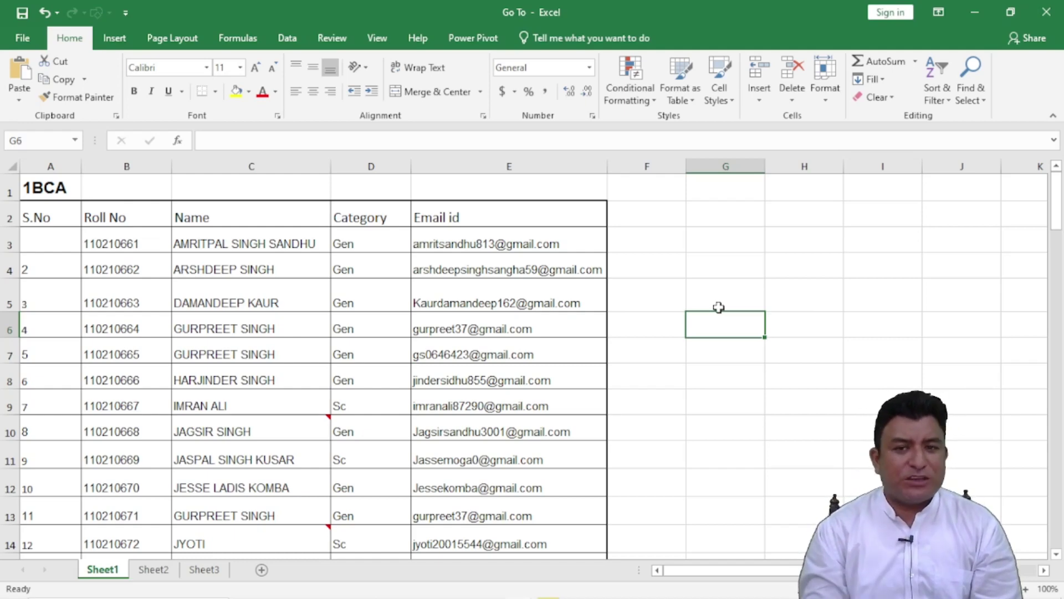
key("ctrl+g")
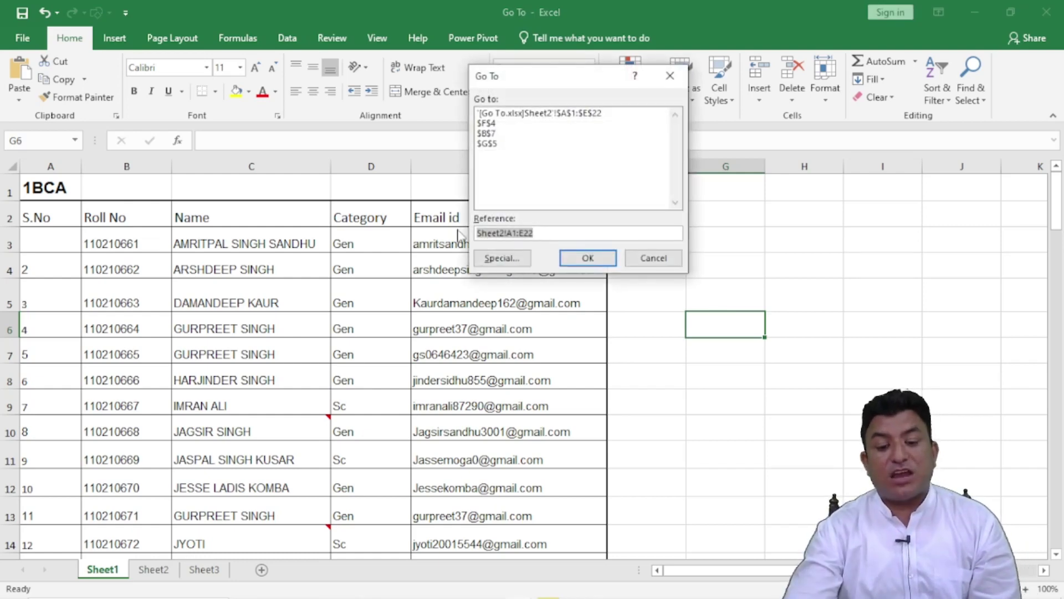
- Use Go To Special with Comments to select the 1BCA list's commented cells C10 and C14
left_click(492, 260)
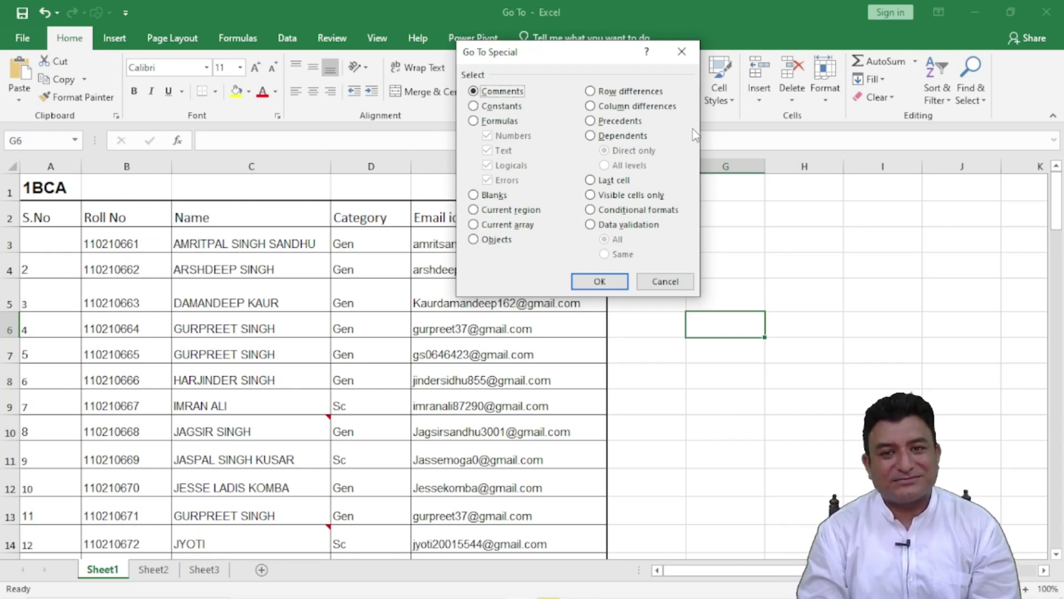
left_click(584, 279)
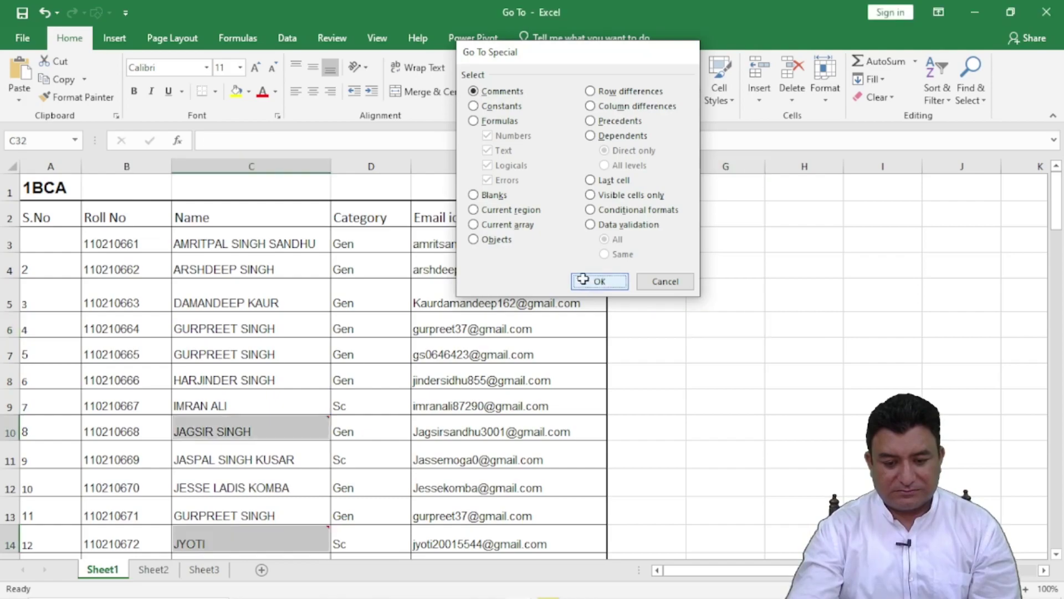